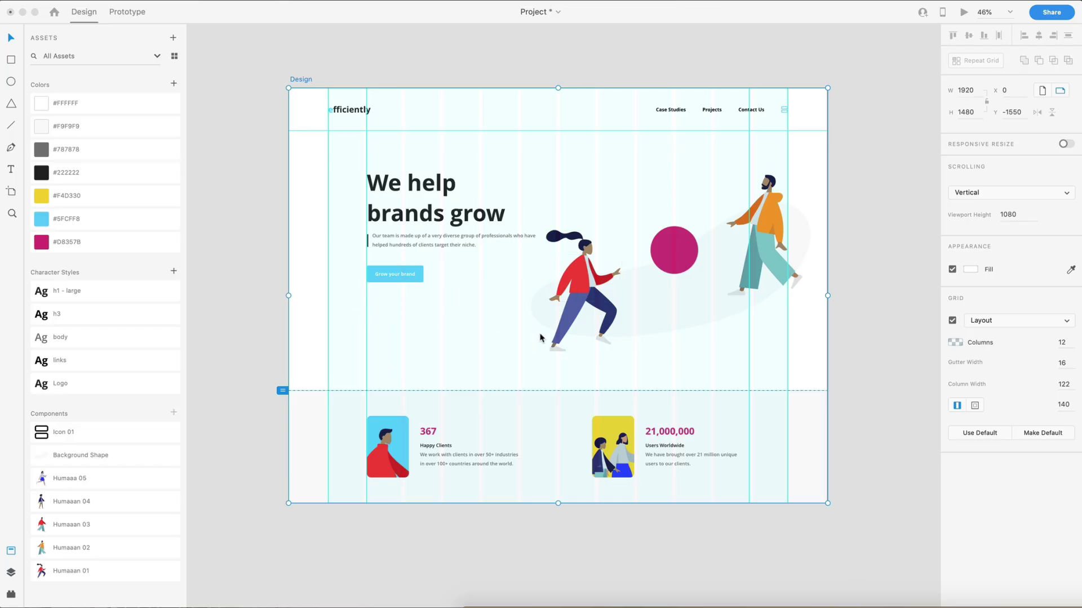
- Hide the Design artboard's layout grid and raise its height from 1480 to 3380 (1480+1900)
{"action": "left_click", "coordinate": [952, 320]}
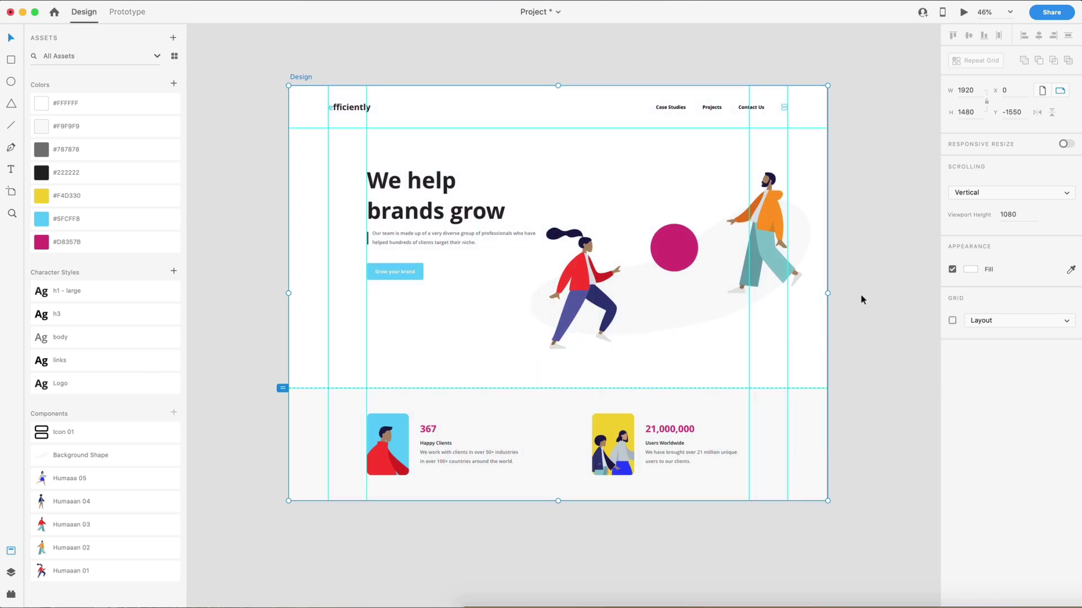
{"action": "left_click", "coordinate": [643, 111]}
{"action": "left_click", "coordinate": [299, 77]}
{"action": "left_click", "coordinate": [979, 112]}
{"action": "type", "text": "+1900"}
{"action": "key", "text": "Return"}
- Duplicate the hero heading below the stats section
{"action": "left_click", "coordinate": [902, 189]}
{"action": "scroll", "coordinate": [445, 118], "scroll_direction": "down", "scroll_amount": 3}
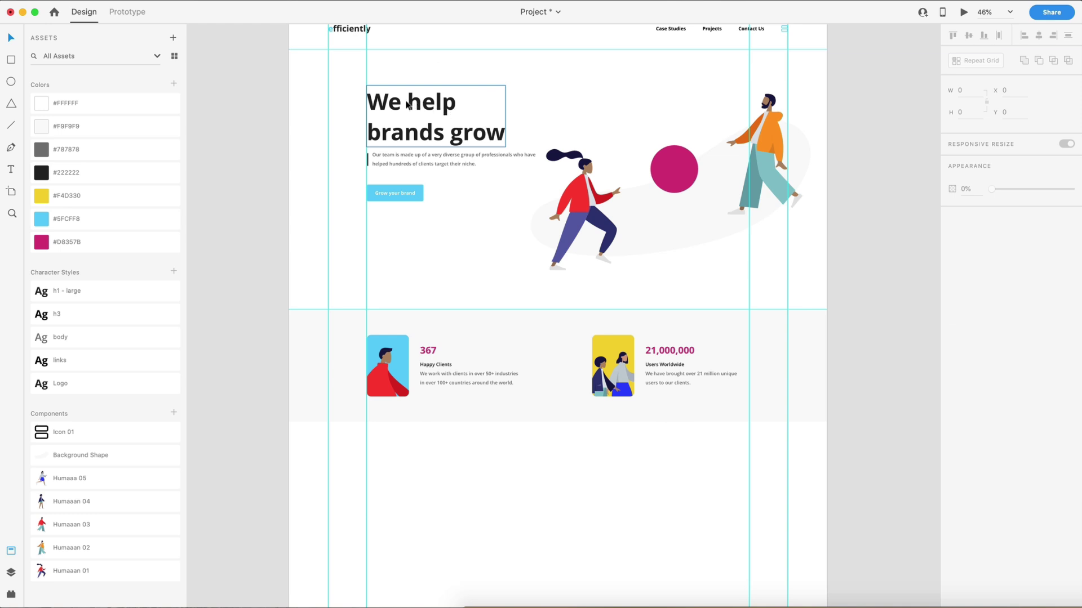
{"action": "left_click_drag", "start_coordinate": [406, 101], "coordinate": [524, 479]}
{"action": "scroll", "coordinate": [698, 462], "scroll_direction": "down", "scroll_amount": 5}
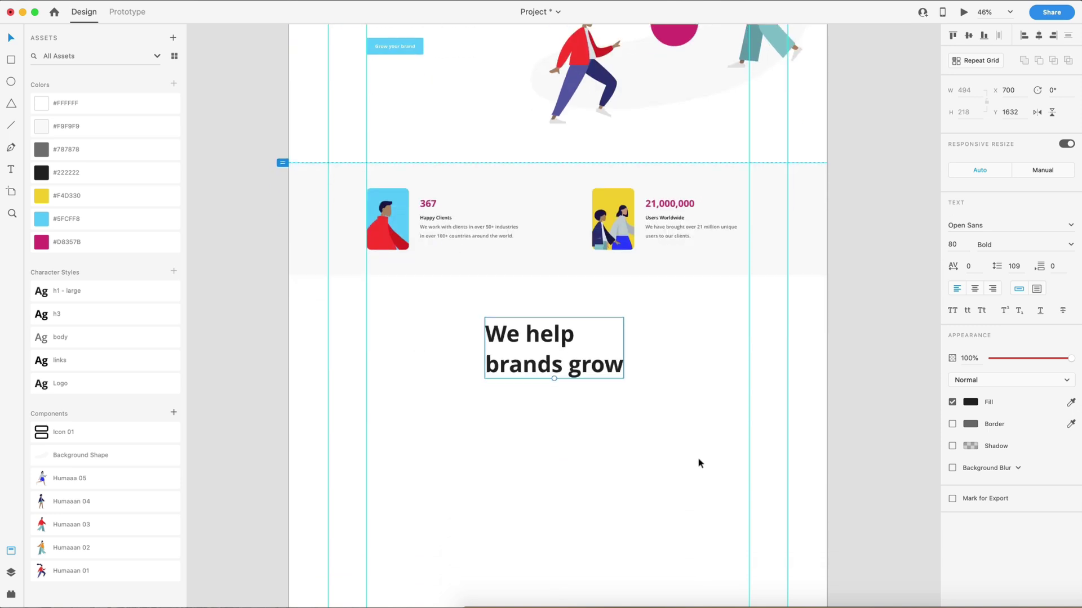
{"action": "scroll", "coordinate": [543, 382], "scroll_direction": "up", "scroll_amount": 5}
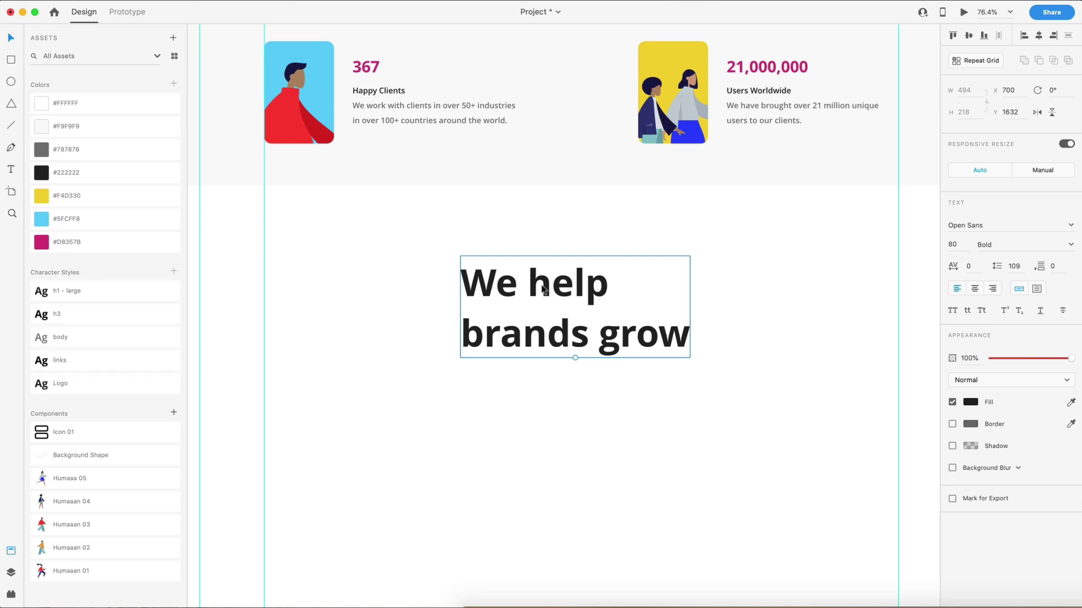
- Set the copied heading to 50 pt with centred text alignment
{"action": "left_click", "coordinate": [962, 244]}
{"action": "type", "text": "50"}
{"action": "key", "text": "Return"}
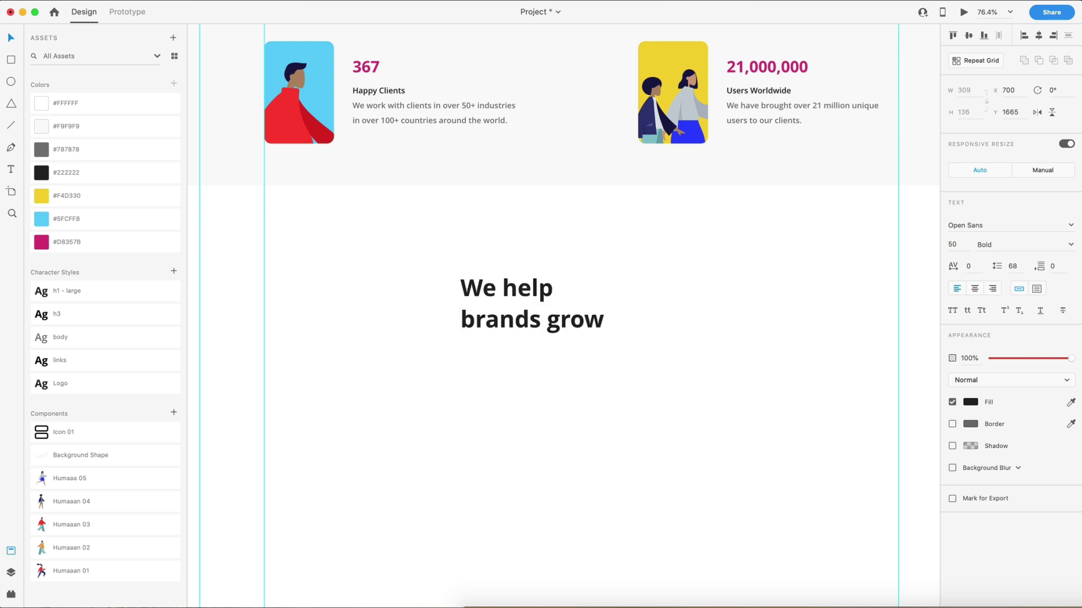
{"action": "left_click", "coordinate": [975, 288]}
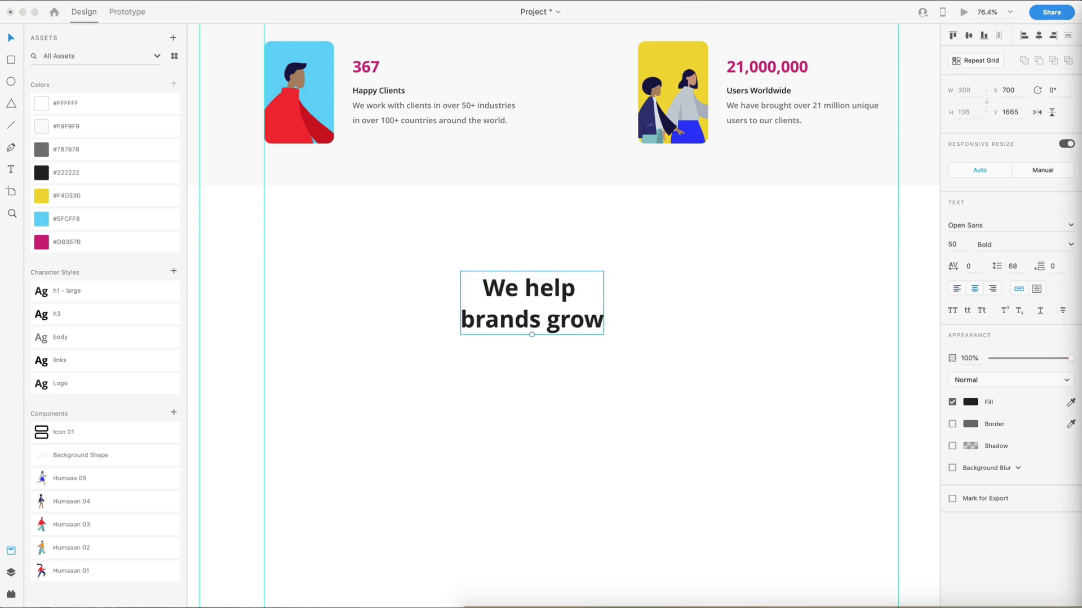
- Change the heading text to 'We also teach others how to grow their brands' and centre it on the artboard
{"action": "key", "text": "Return"}
{"action": "type", "text": "We also teach others how to grow their brands"}
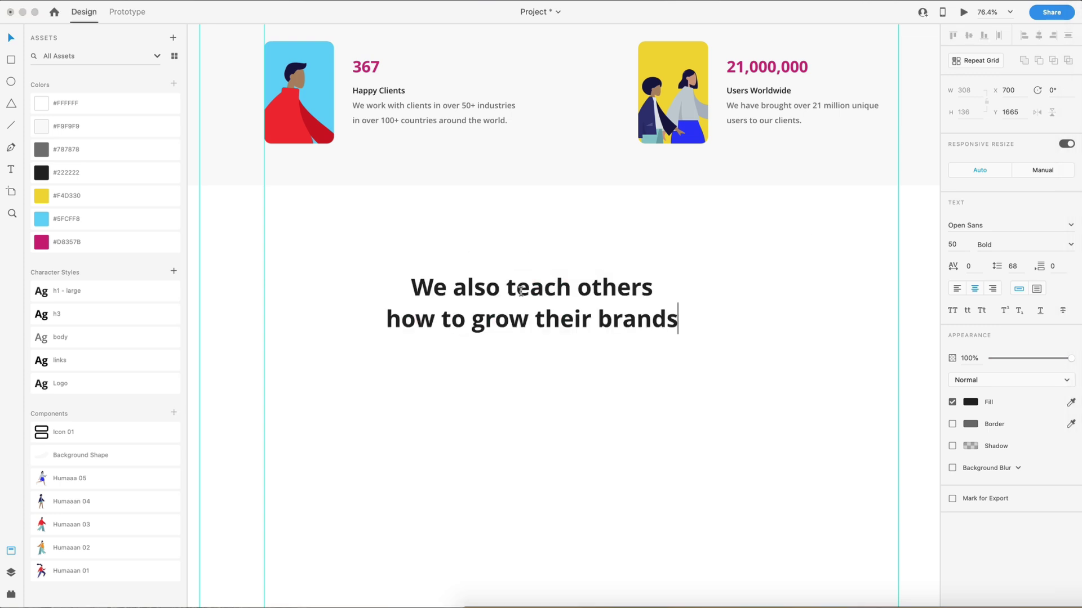
{"action": "key", "text": "Escape"}
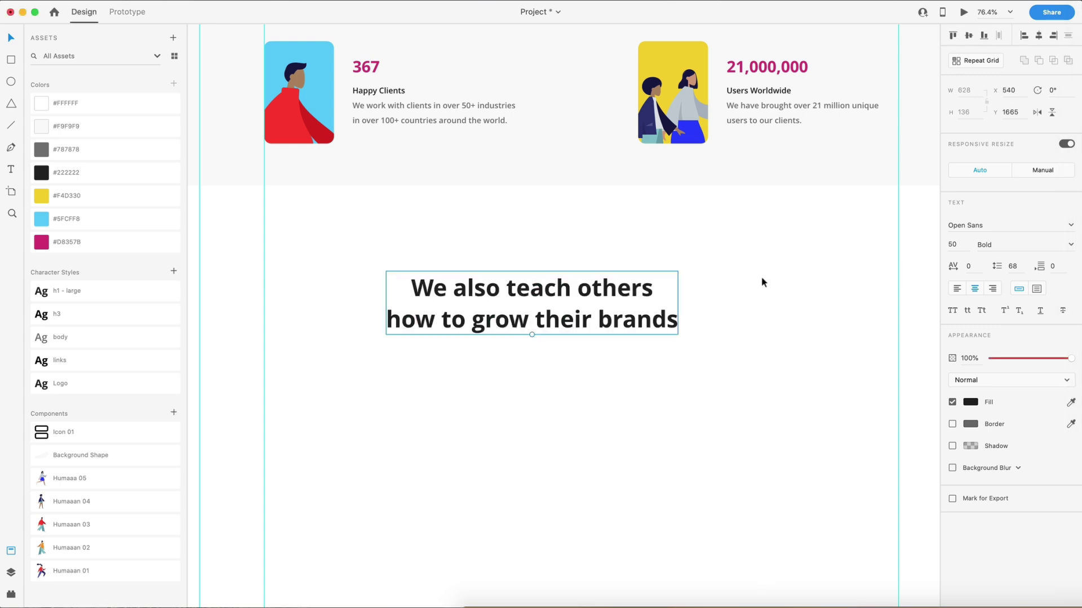
{"action": "left_click", "coordinate": [1038, 36]}
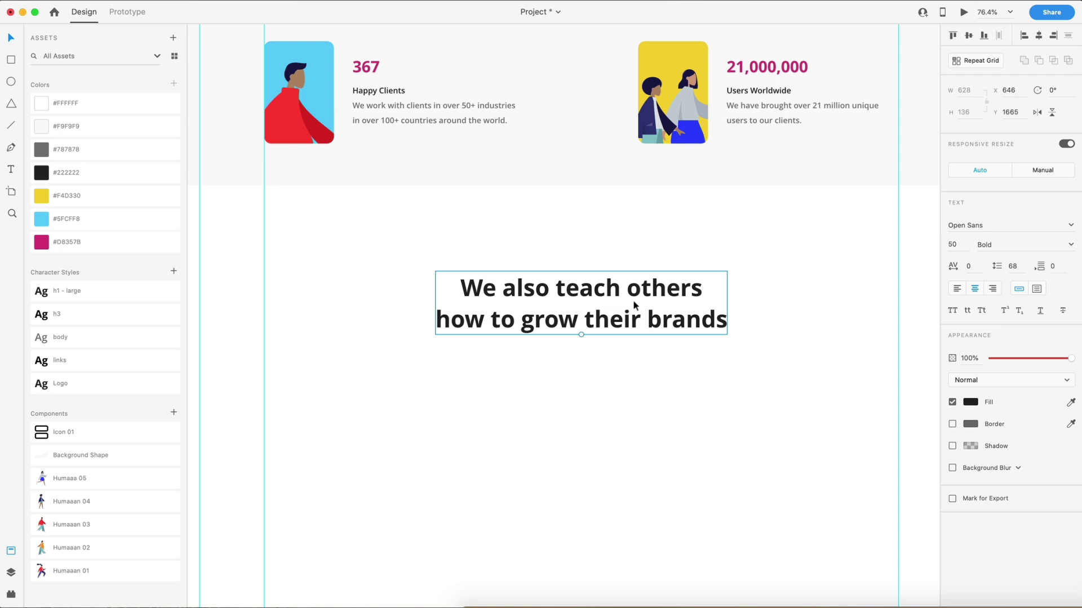
{"action": "key", "text": "alt"}
{"action": "mouse_move", "coordinate": [544, 180]}
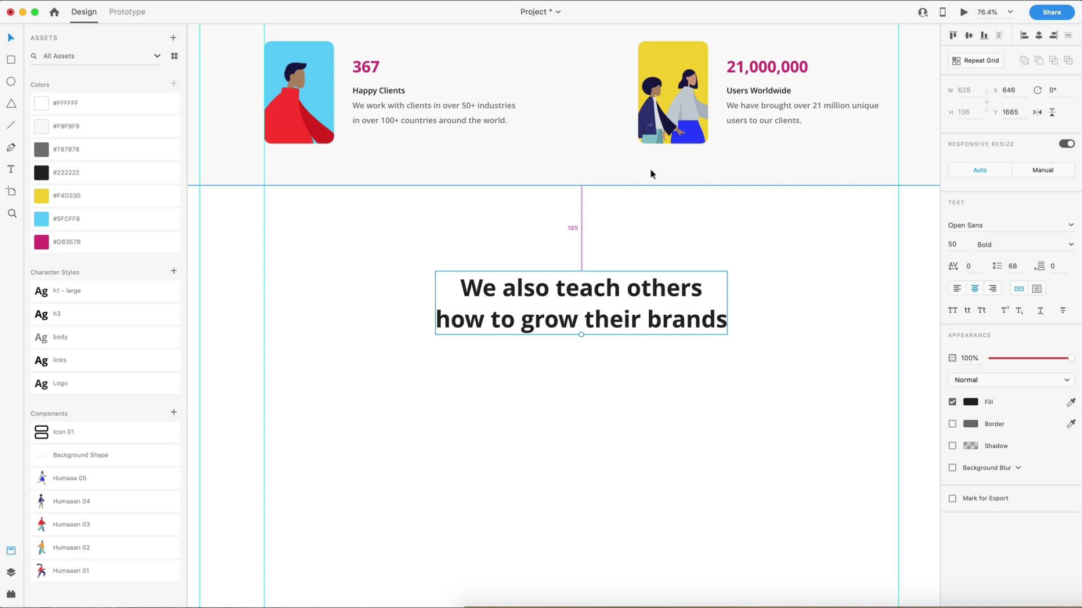
{"action": "scroll", "coordinate": [650, 168], "scroll_direction": "down", "scroll_amount": 3}
{"action": "left_click_drag", "start_coordinate": [561, 323], "coordinate": [561, 329]}
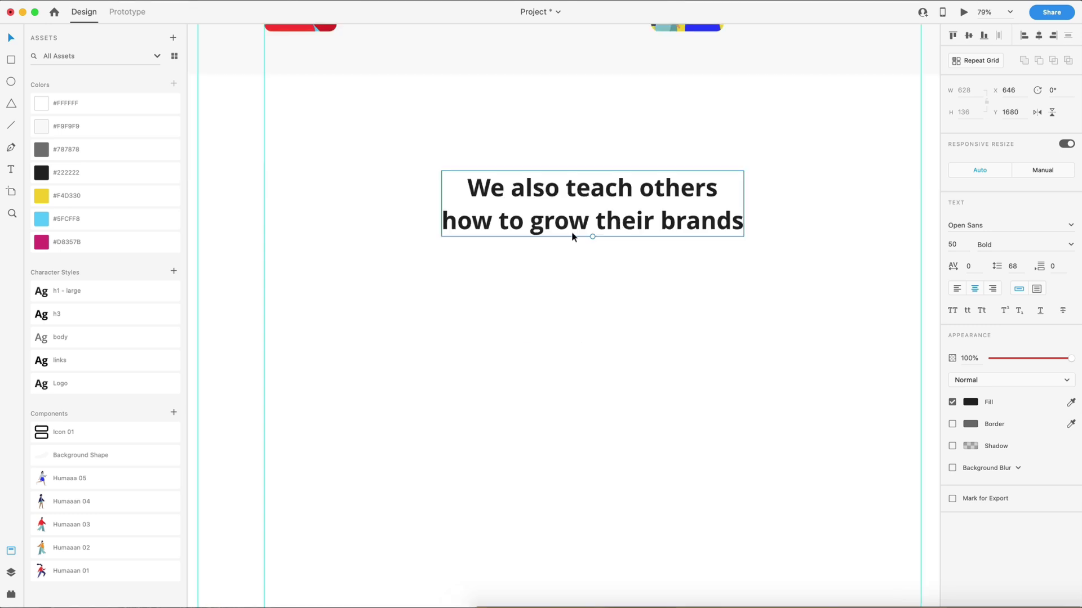
- Save the heading's Open Sans 50 pt style as character style 'h2' below h1 - large
{"action": "left_click", "coordinate": [174, 271]}
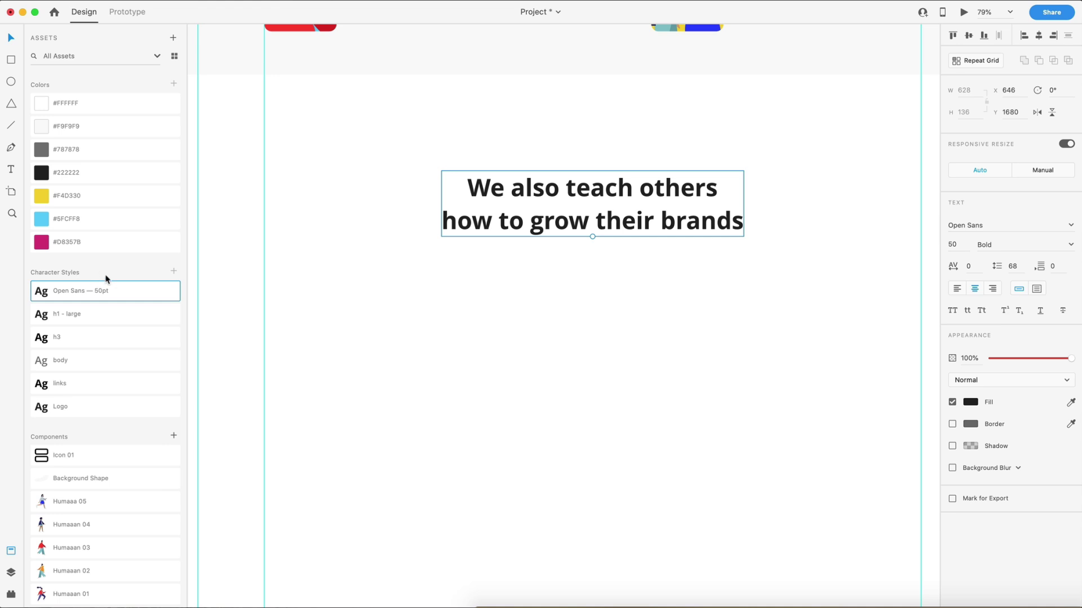
{"action": "double_click", "coordinate": [73, 292]}
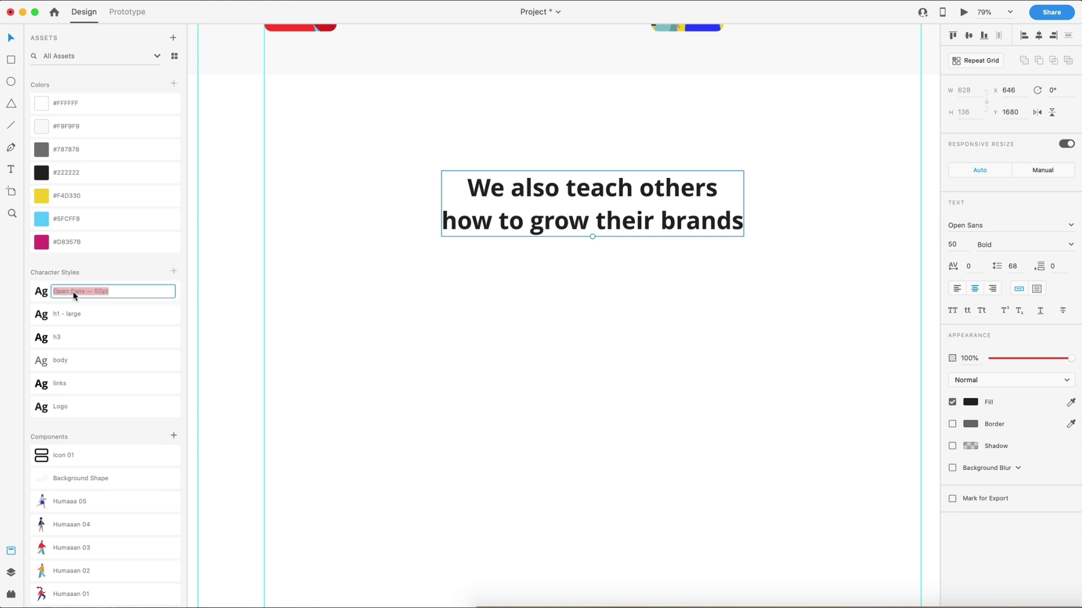
{"action": "type", "text": "h2"}
{"action": "key", "text": "Return"}
{"action": "left_click_drag", "start_coordinate": [73, 294], "coordinate": [167, 338]}
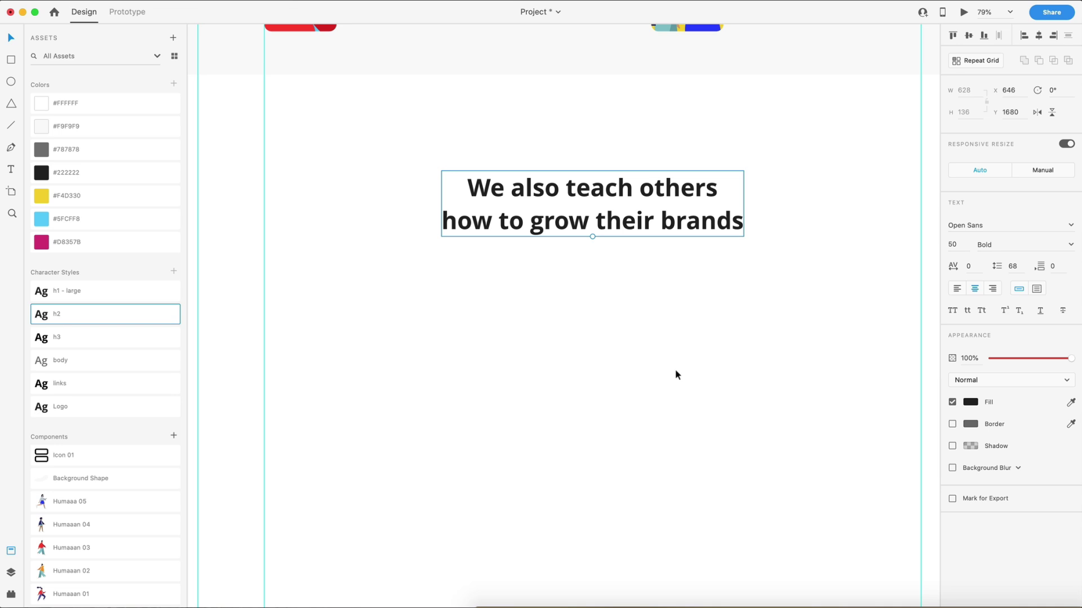
{"action": "scroll", "coordinate": [675, 370], "scroll_direction": "down", "scroll_amount": 6}
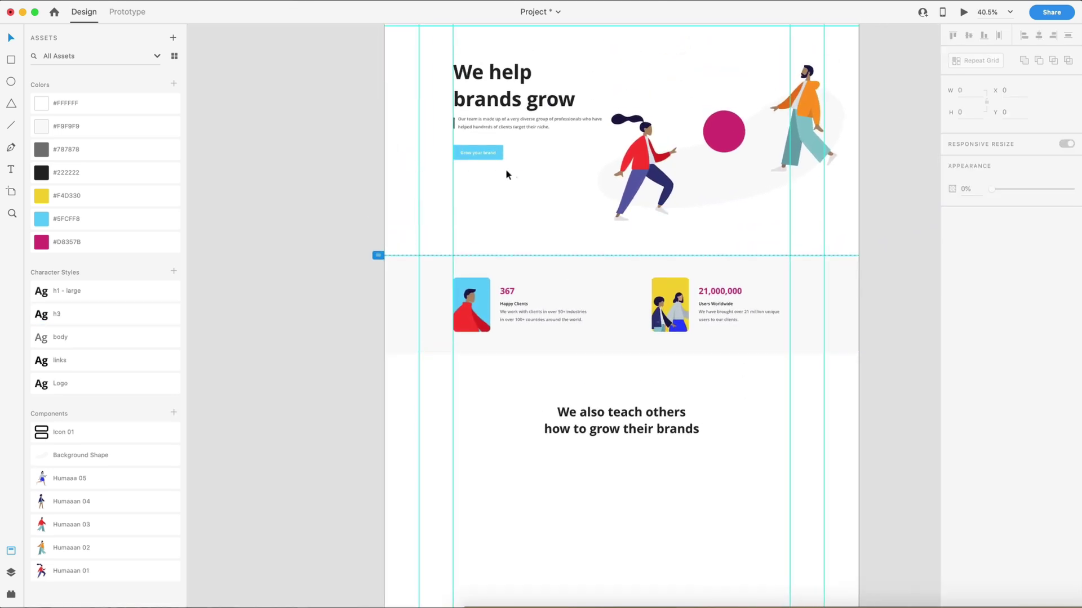
- Copy the Grow your brand button under the heading and relabel it 'Case Studies'
{"action": "left_click", "coordinate": [464, 148]}
{"action": "left_click_drag", "start_coordinate": [473, 153], "coordinate": [611, 460]}
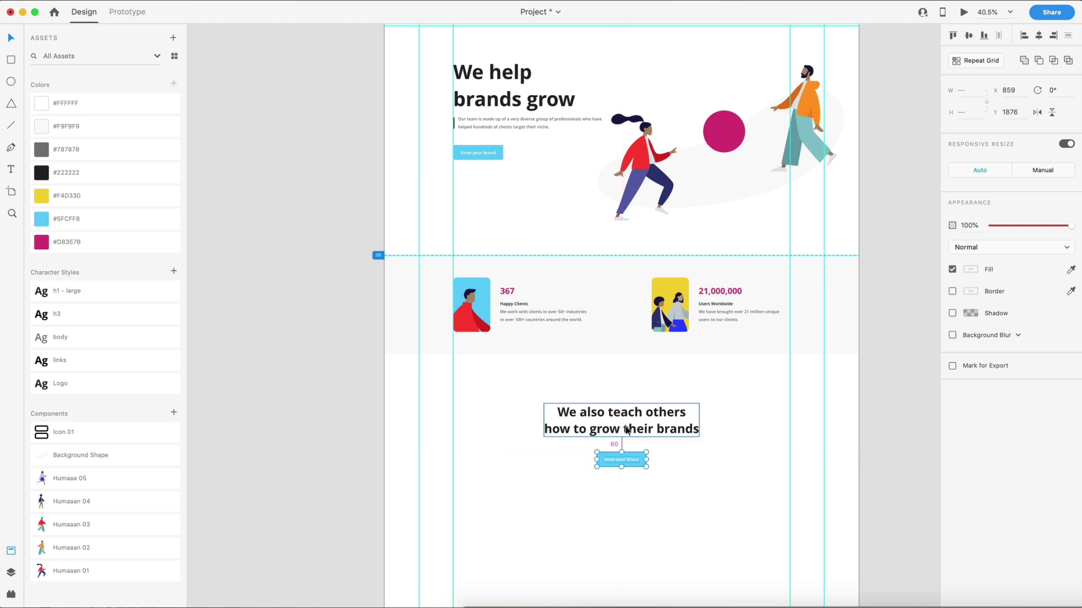
{"action": "left_click", "coordinate": [627, 491]}
{"action": "scroll", "coordinate": [623, 472], "scroll_direction": "up", "scroll_amount": 5}
{"action": "double_click", "coordinate": [610, 394]}
{"action": "double_click", "coordinate": [610, 392]}
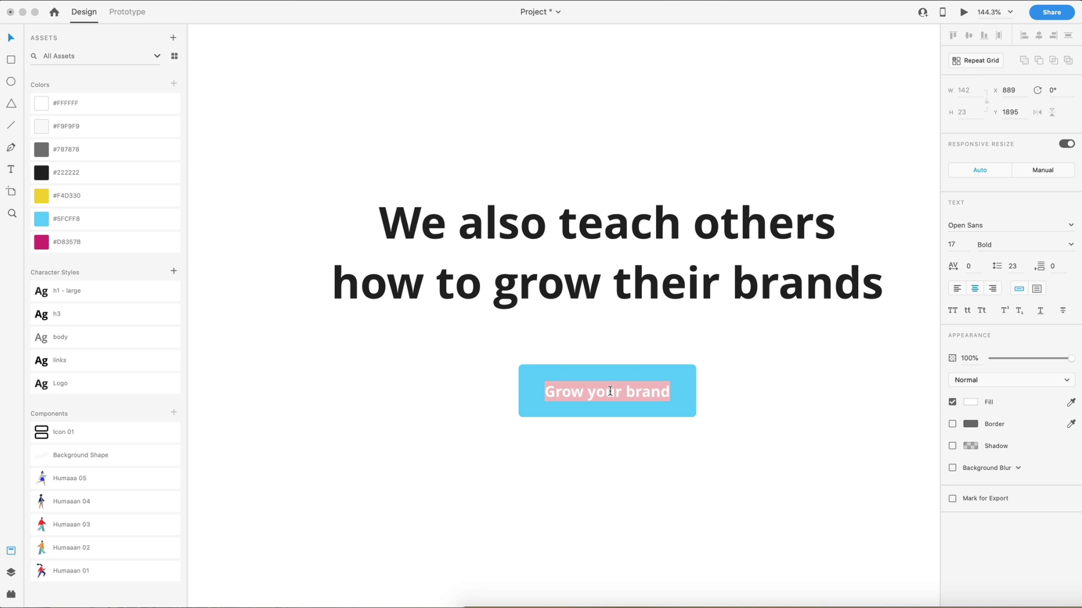
{"action": "type", "text": "Case Studies"}
{"action": "key", "text": "Escape"}
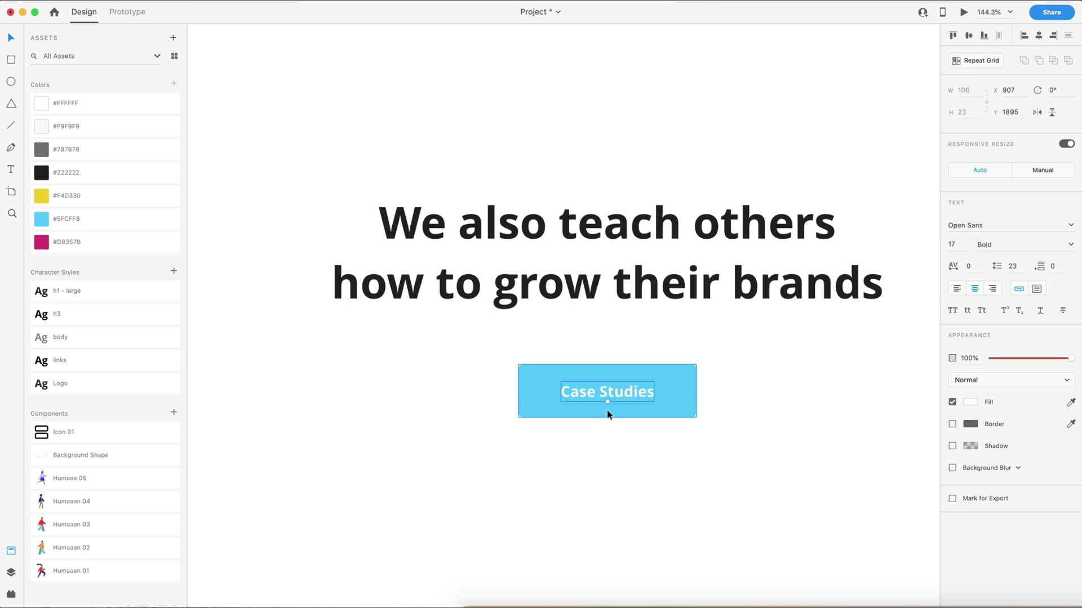
- Narrow the button's blue background to fit the label, about 170 by 60
{"action": "scroll", "coordinate": [612, 415], "scroll_direction": "up", "scroll_amount": 3}
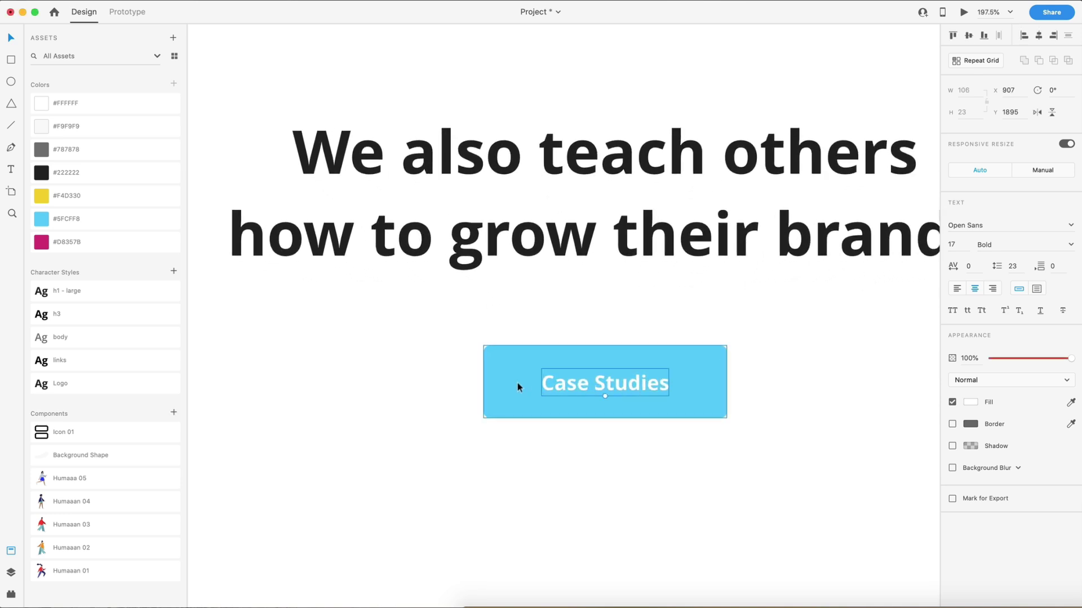
{"action": "key", "text": "alt"}
{"action": "left_click", "coordinate": [498, 381]}
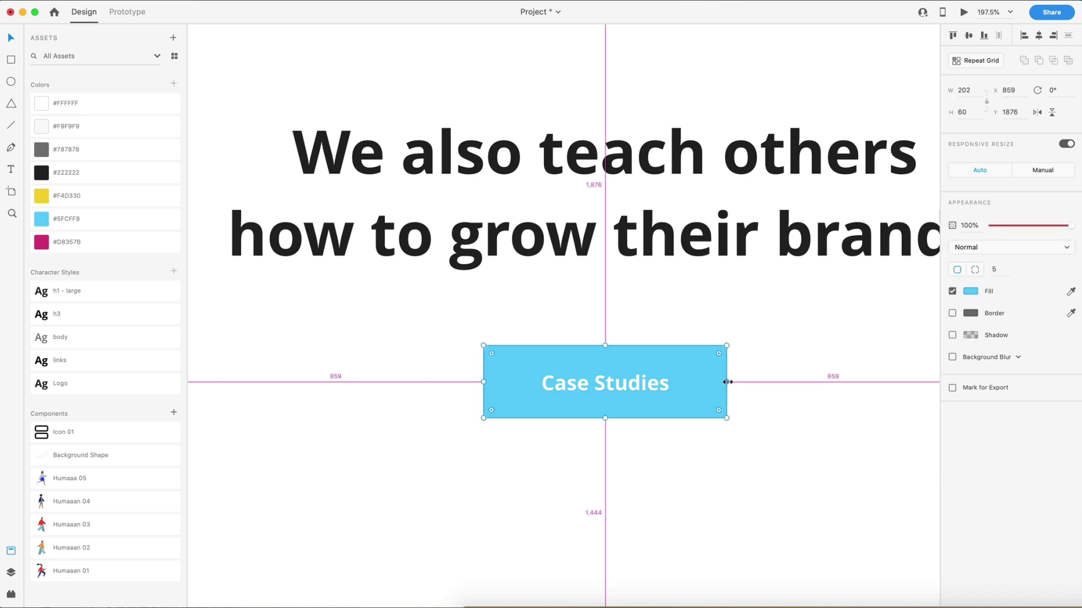
{"action": "left_click_drag", "start_coordinate": [728, 382], "coordinate": [707, 382]}
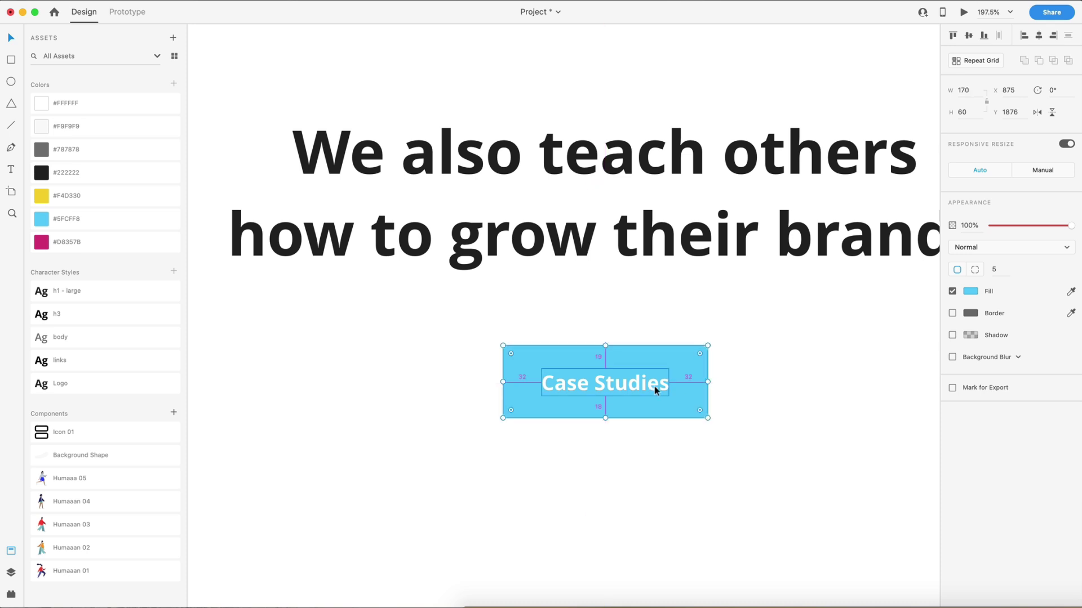
{"action": "scroll", "coordinate": [654, 387], "scroll_direction": "down", "scroll_amount": 5}
{"action": "left_click", "coordinate": [789, 393]}
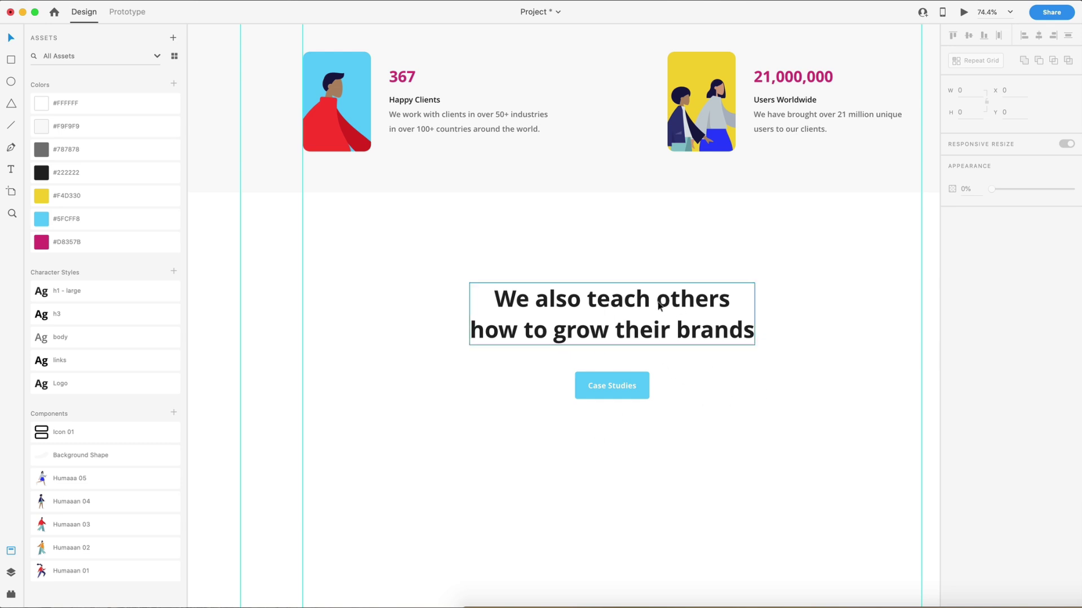
- Draw a 430×505 rectangle below the Case Studies button
{"action": "scroll", "coordinate": [683, 306], "scroll_direction": "down", "scroll_amount": 2}
{"action": "scroll", "coordinate": [813, 315], "scroll_direction": "down", "scroll_amount": 3}
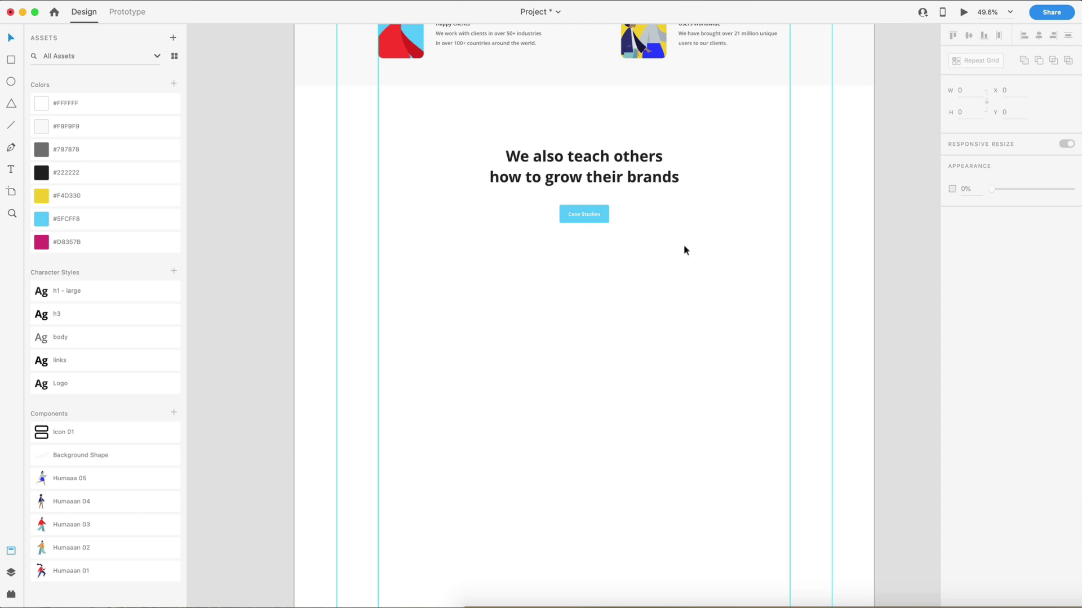
{"action": "scroll", "coordinate": [684, 244], "scroll_direction": "up", "scroll_amount": 2}
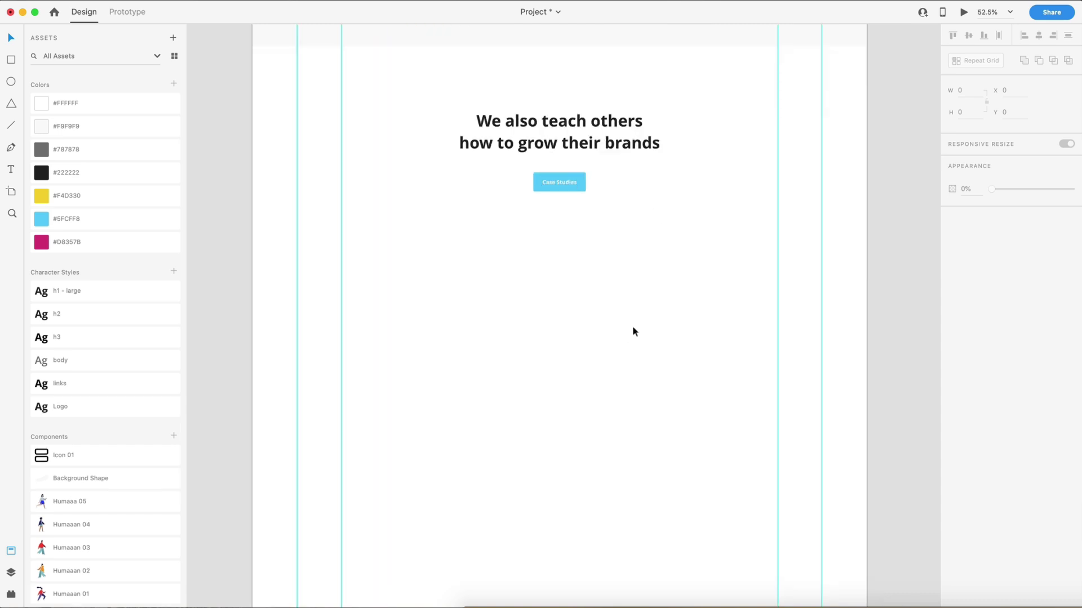
{"action": "key", "text": "r"}
{"action": "left_click_drag", "start_coordinate": [487, 272], "coordinate": [596, 415]}
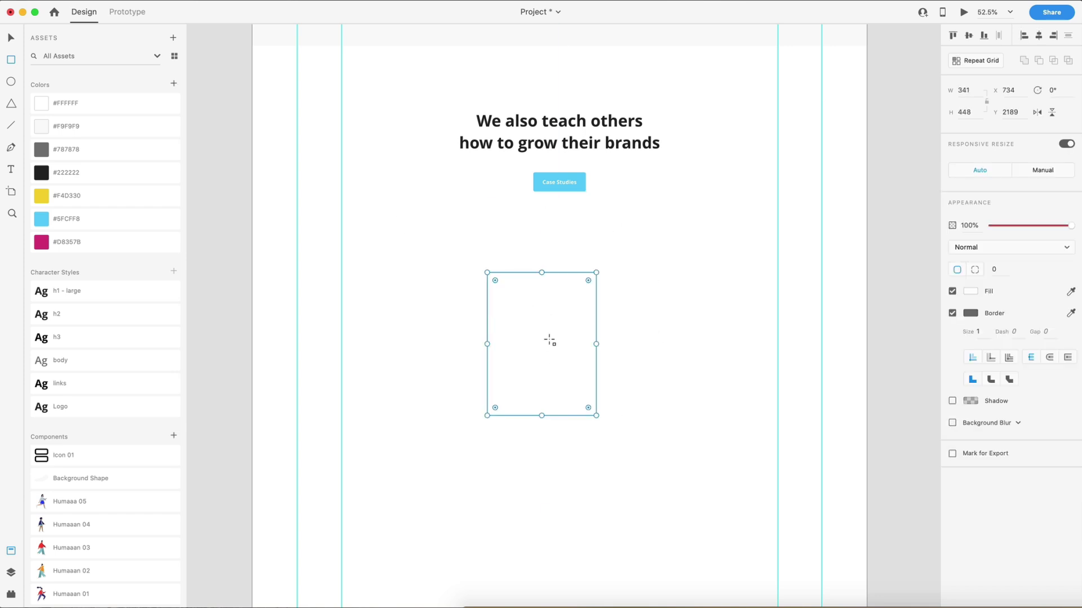
{"action": "left_click", "coordinate": [970, 90]}
{"action": "type", "text": "430"}
{"action": "left_click", "coordinate": [978, 112]}
{"action": "type", "text": "505"}
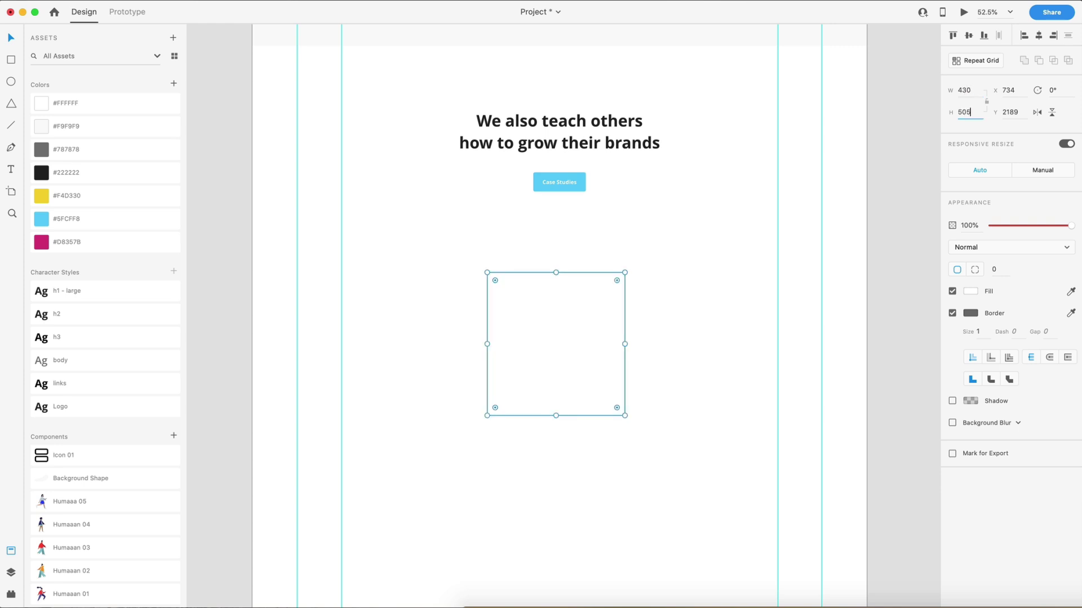
{"action": "key", "text": "Return"}
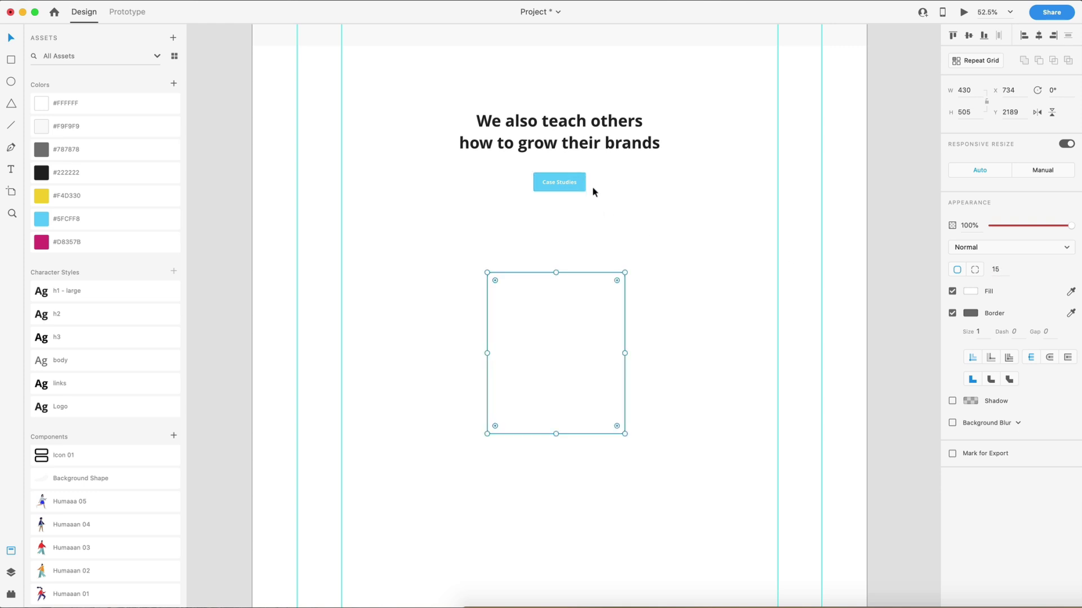
- Remove the card's border and add a #172941 drop shadow, saving that colour as a swatch
{"action": "left_click", "coordinate": [953, 314]}
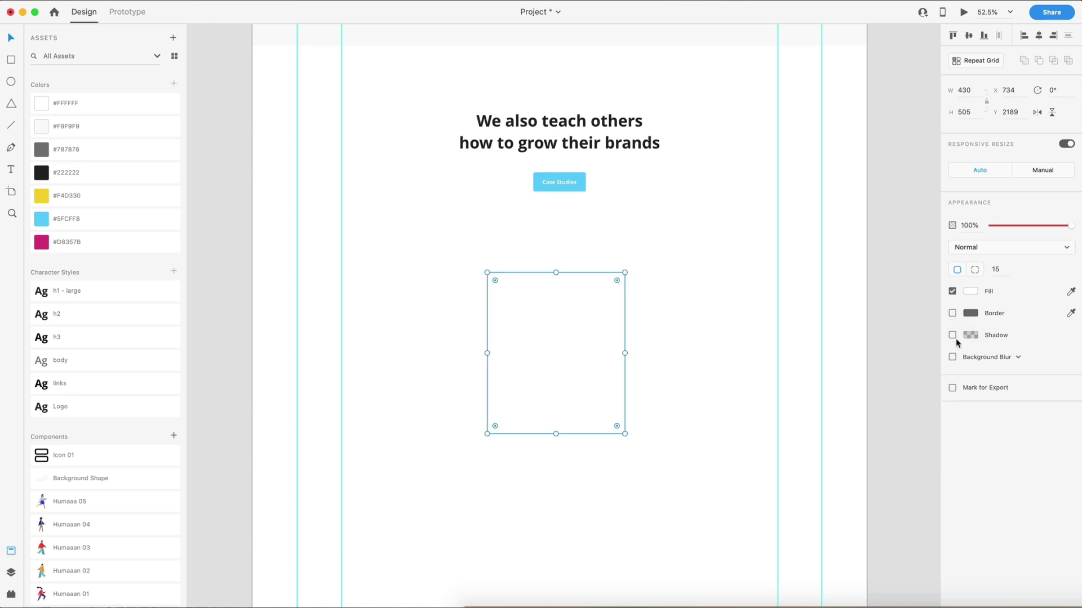
{"action": "left_click", "coordinate": [952, 337]}
{"action": "left_click", "coordinate": [970, 336]}
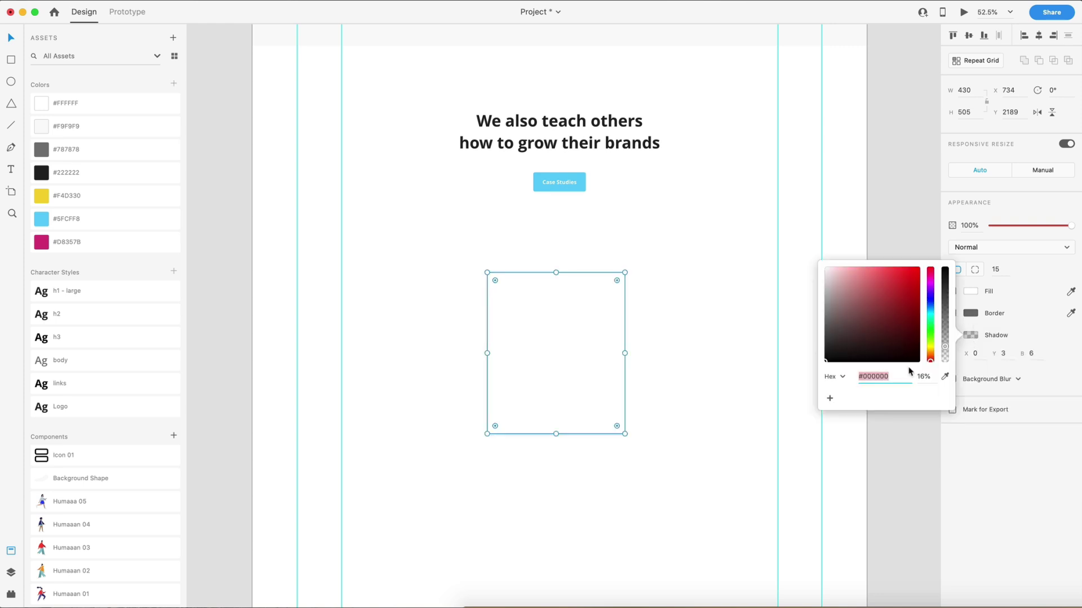
{"action": "type", "text": "#172941"}
{"action": "key", "text": "Return"}
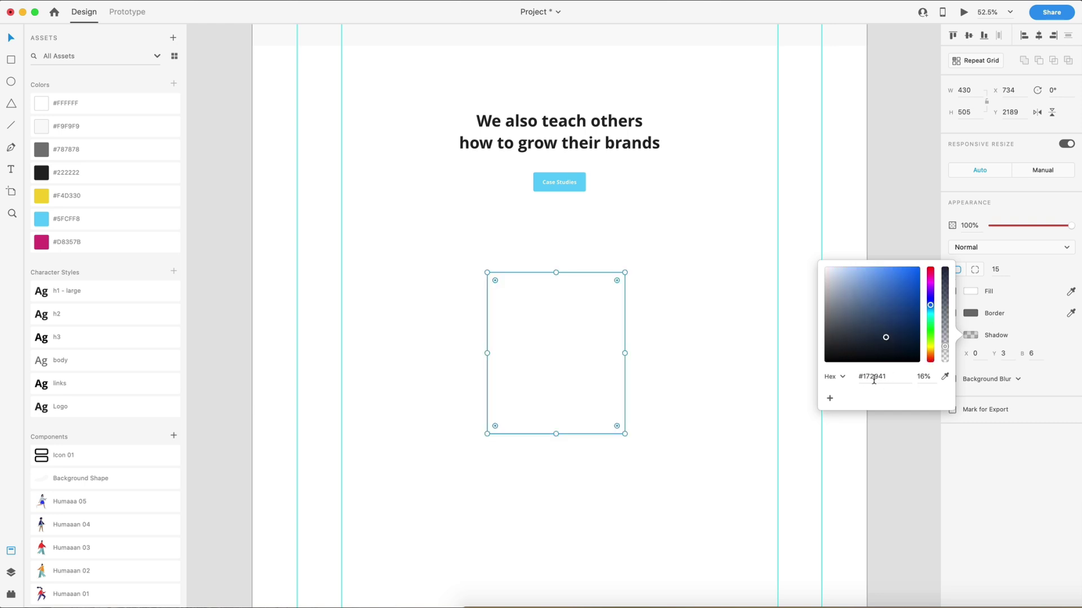
{"action": "left_click", "coordinate": [829, 399]}
- Set the card's shadow to Y offset 17 with blur 50
{"action": "left_click", "coordinate": [1011, 355]}
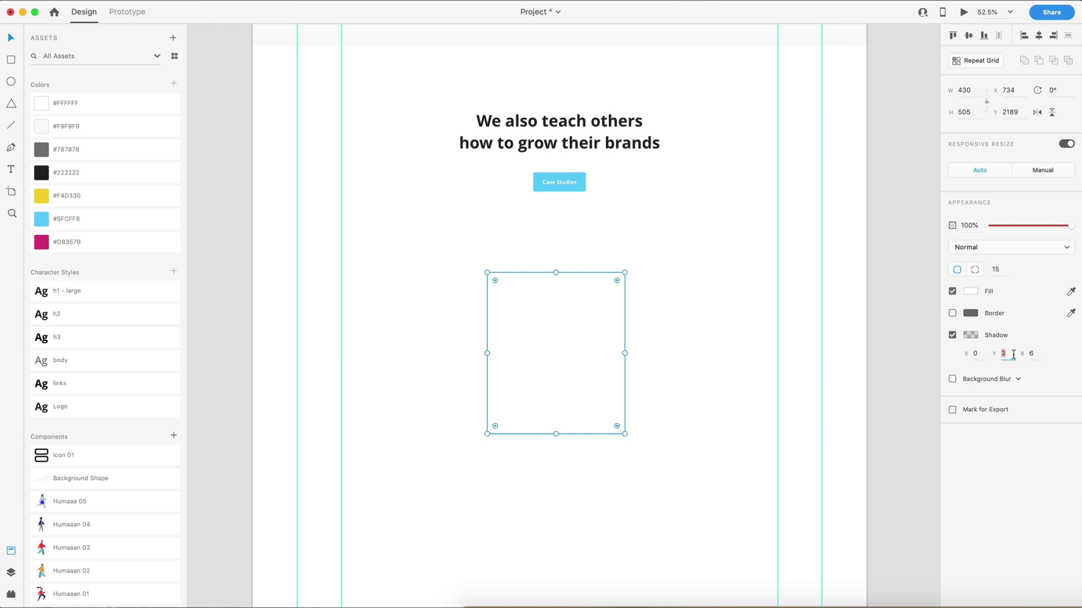
{"action": "type", "text": "17"}
{"action": "key", "text": "Return"}
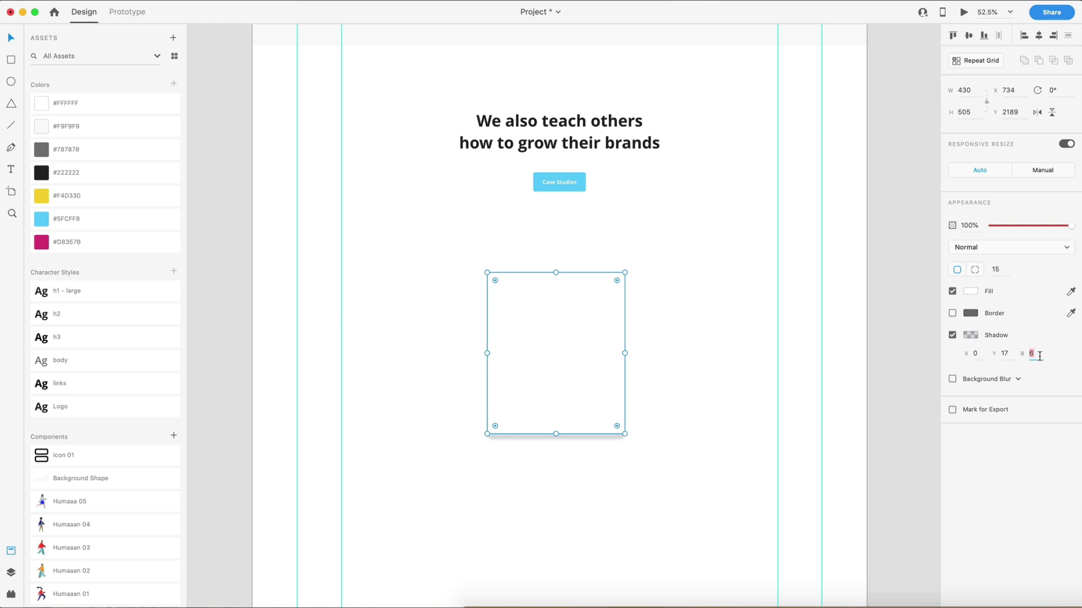
{"action": "type", "text": "50"}
{"action": "key", "text": "Return"}
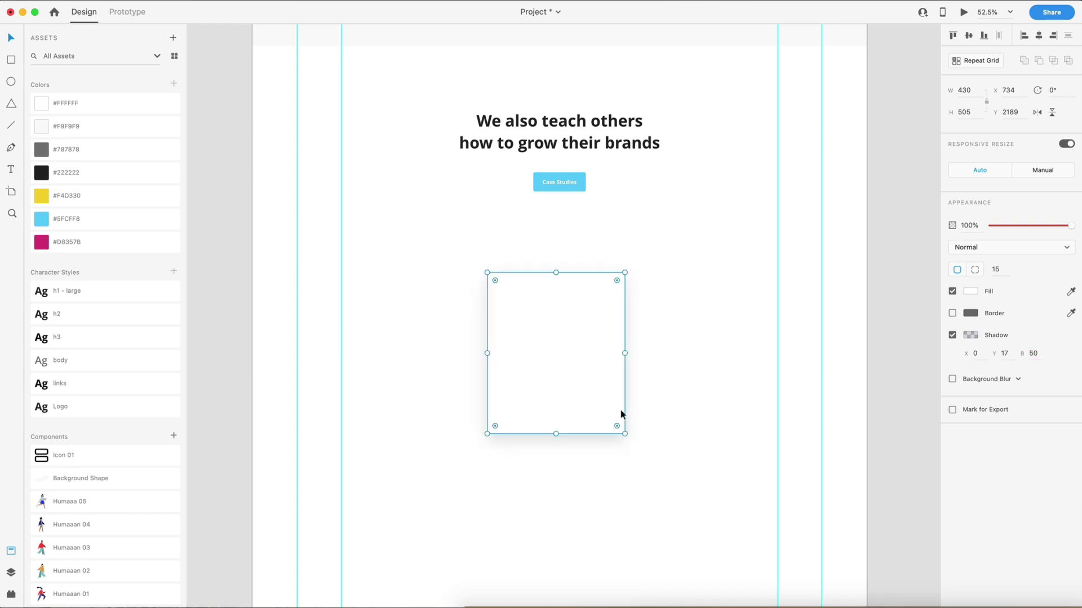
{"action": "left_click", "coordinate": [970, 334]}
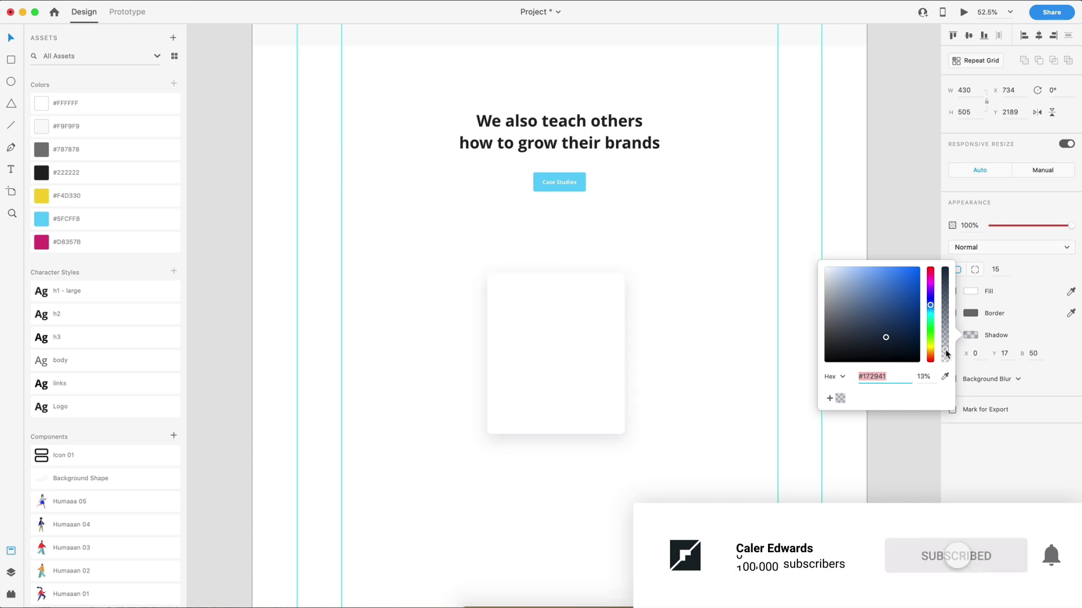
{"action": "key", "text": "Escape"}
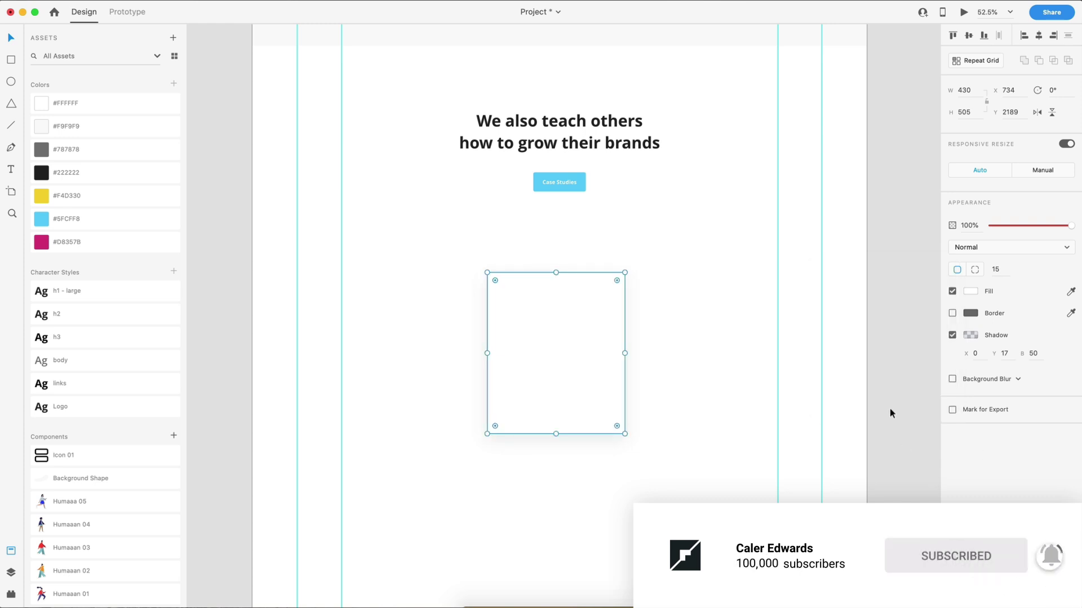
- Duplicate the card twice to form a row of three evenly spaced cards
{"action": "left_click_drag", "start_coordinate": [576, 336], "coordinate": [671, 347]}
{"action": "left_click", "coordinate": [574, 377]}
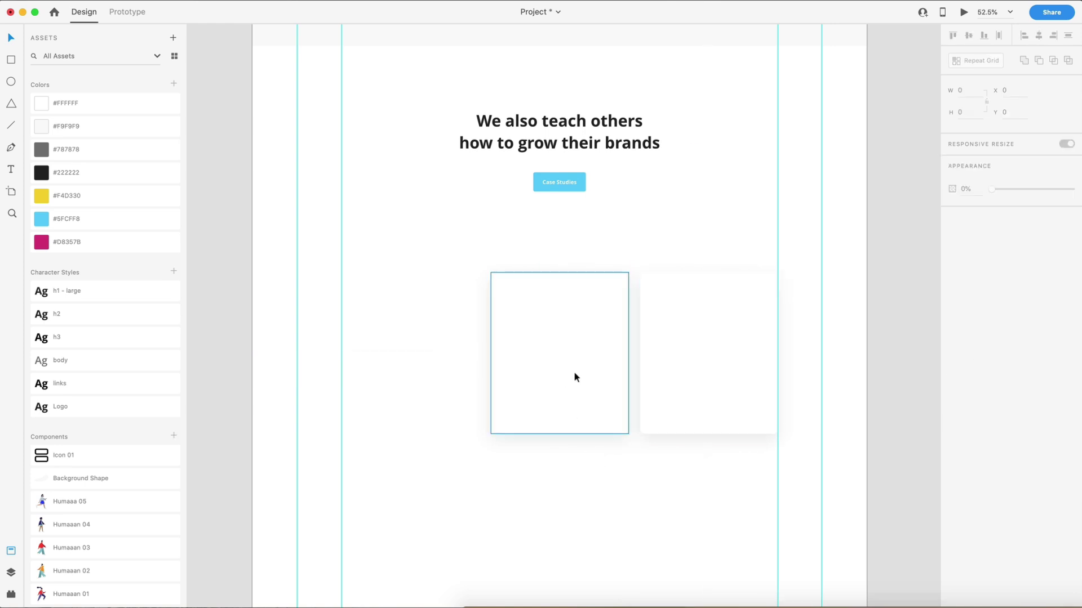
{"action": "left_click_drag", "start_coordinate": [574, 377], "coordinate": [430, 370]}
{"action": "key", "text": "Escape"}
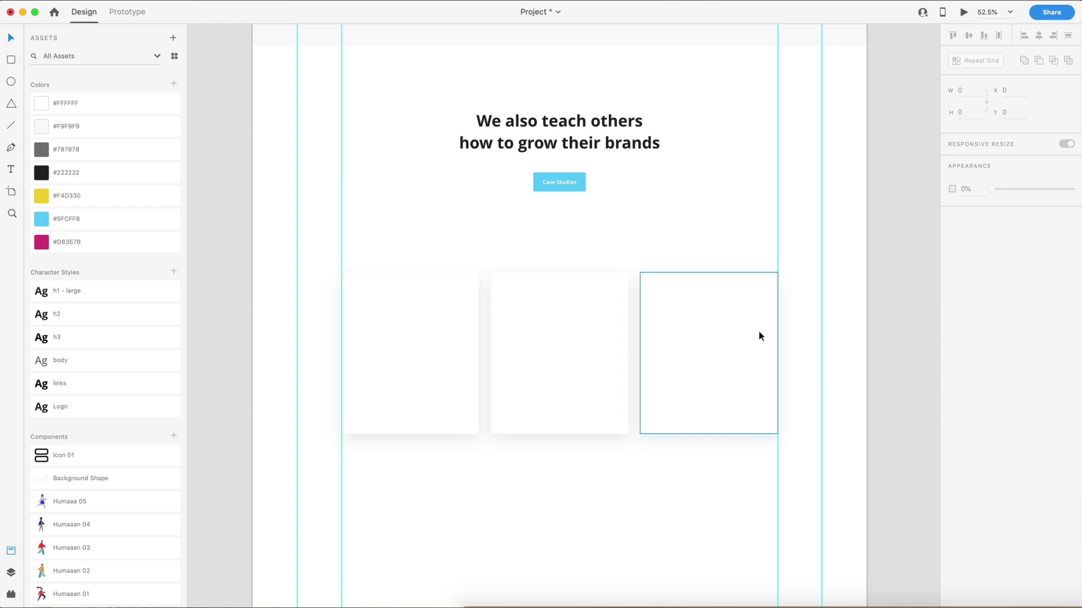
{"action": "scroll", "coordinate": [390, 376], "scroll_direction": "up", "scroll_amount": 5}
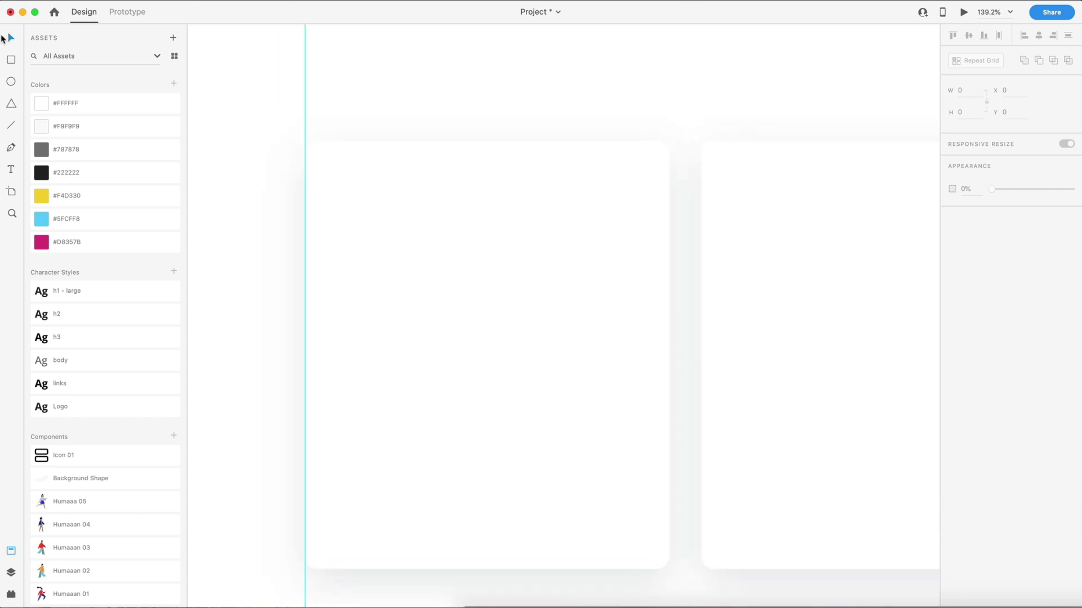
- Draw a 250-tall rectangle across the top of the left card
{"action": "key", "text": "r"}
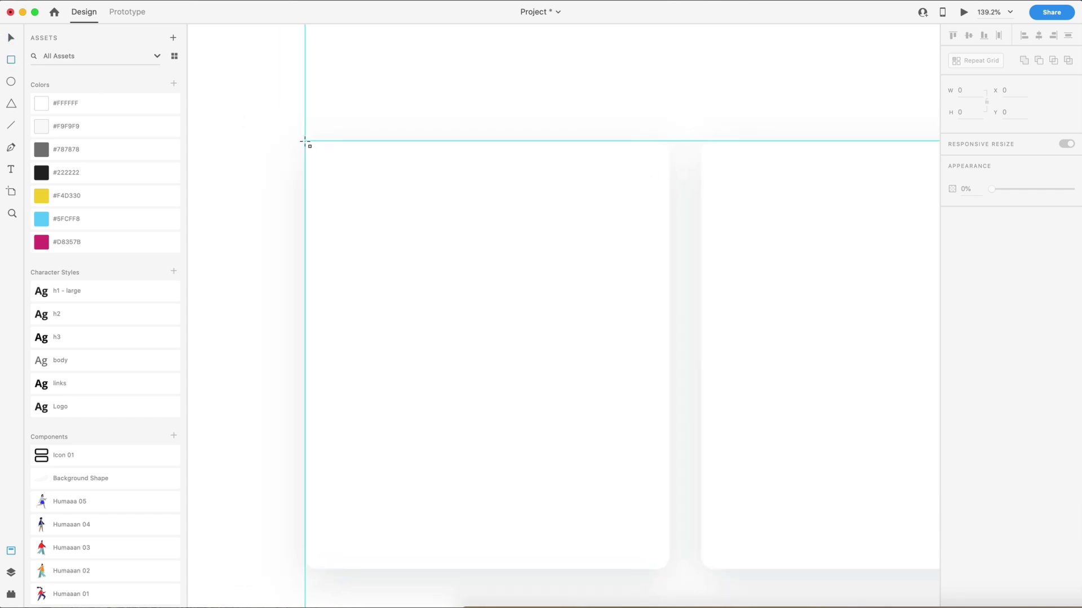
{"action": "left_click_drag", "start_coordinate": [304, 143], "coordinate": [669, 378]}
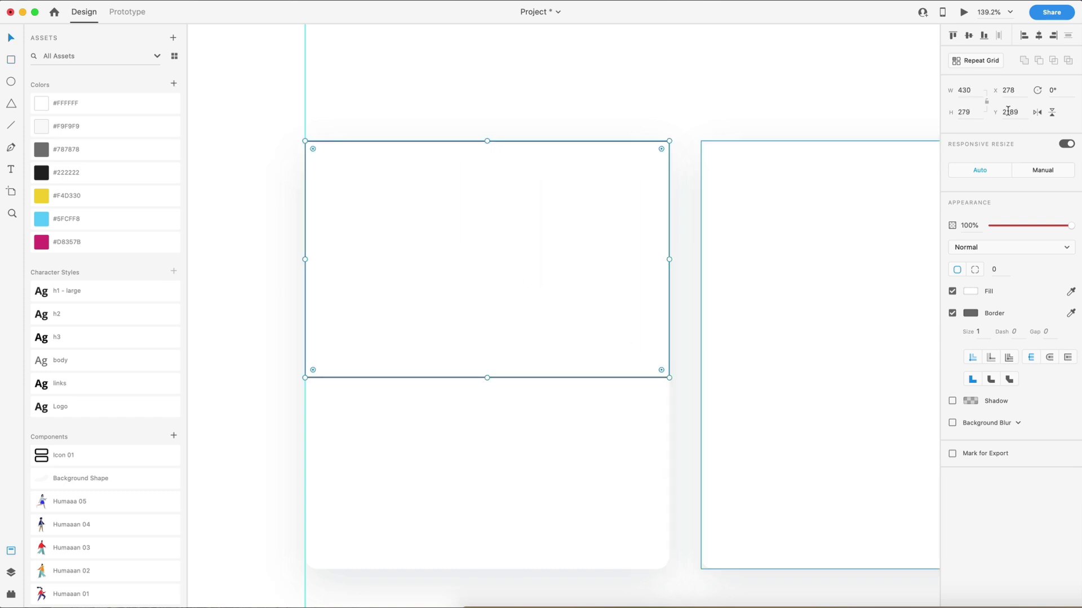
{"action": "left_click", "coordinate": [968, 112]}
{"action": "type", "text": "250"}
{"action": "key", "text": "Return"}
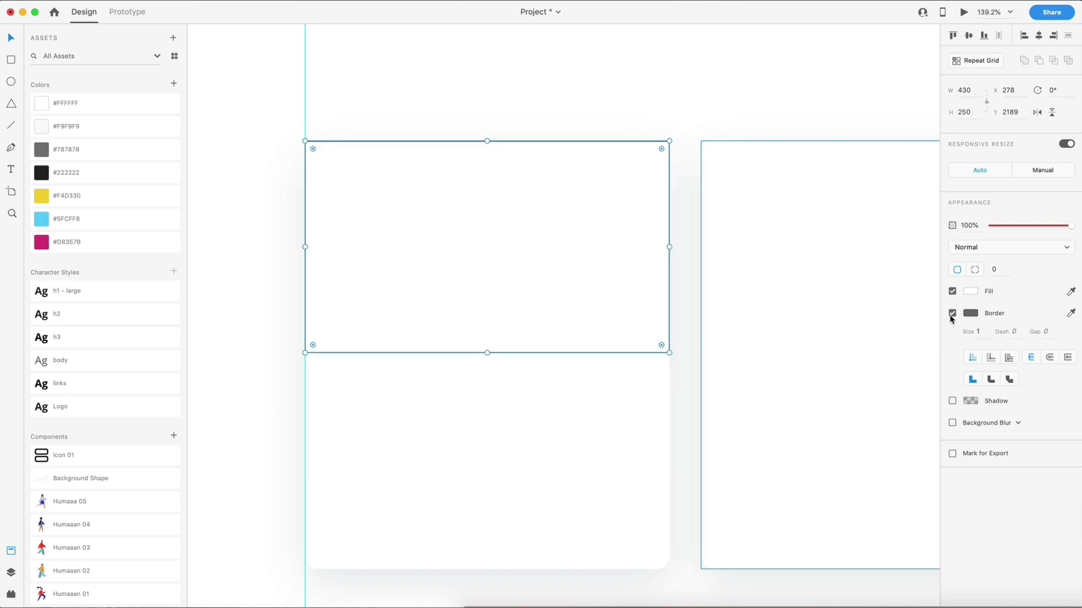
- Remove the rectangle's border and give it a light grey fill
{"action": "left_click", "coordinate": [951, 314]}
{"action": "left_click", "coordinate": [970, 291]}
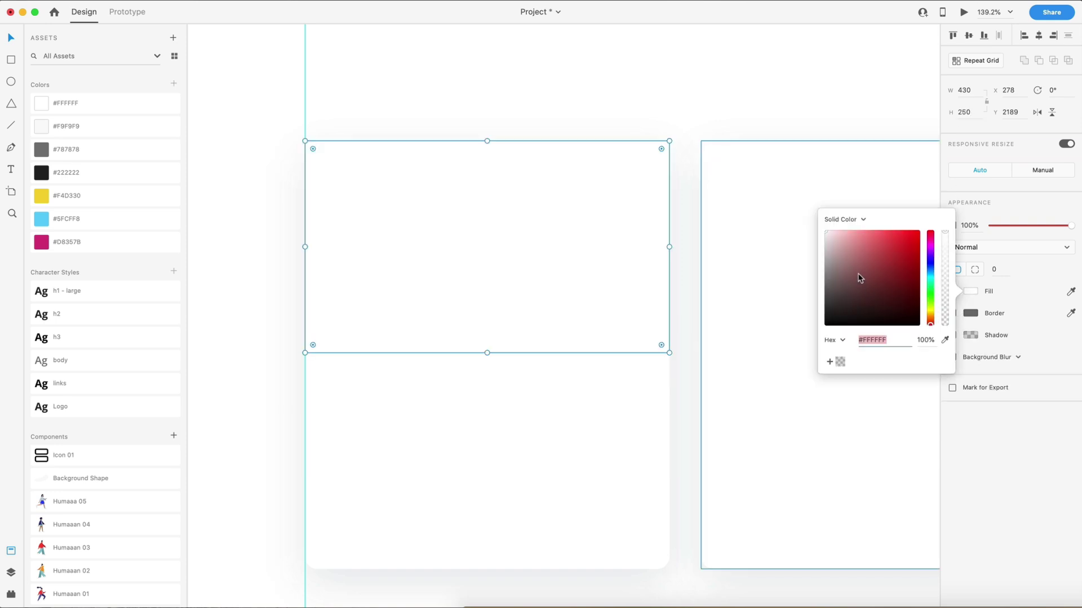
{"action": "left_click_drag", "start_coordinate": [857, 279], "coordinate": [795, 256]}
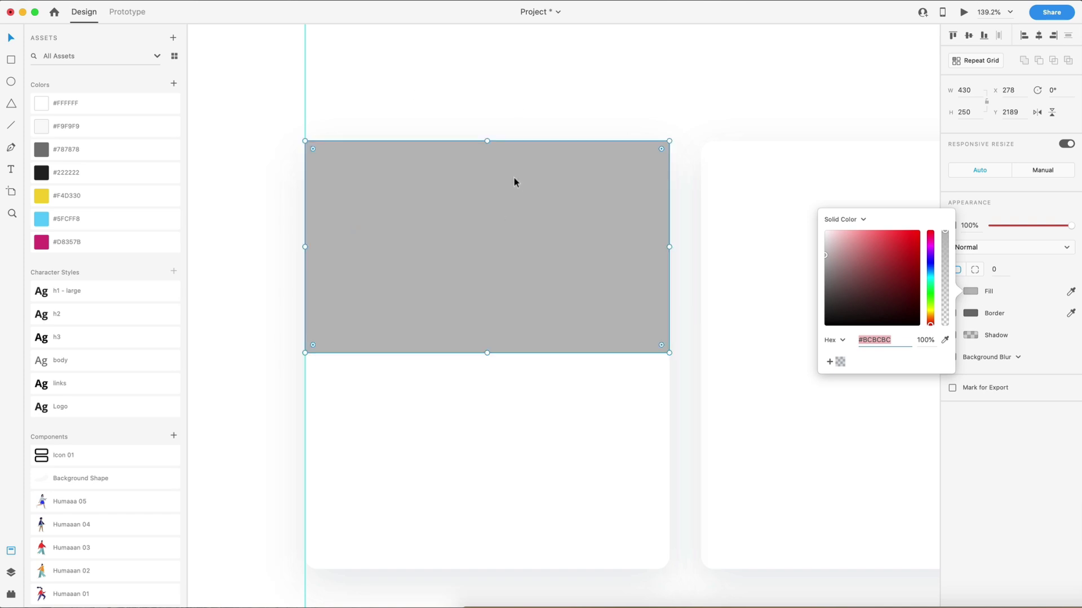
{"action": "left_click", "coordinate": [1016, 288]}
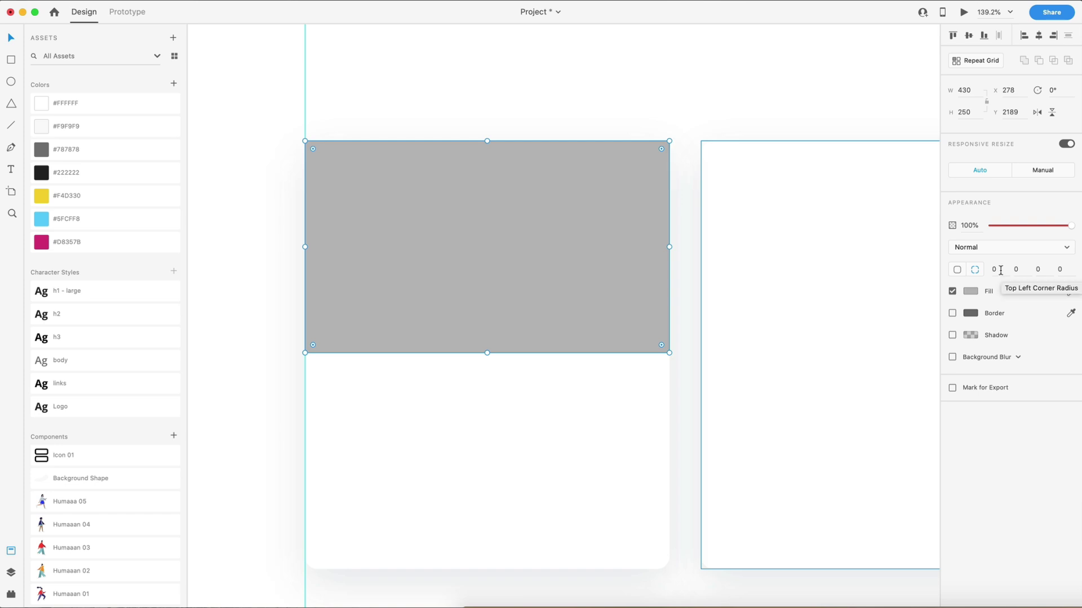
- Round the placeholder's top-left and top-right corners to 15
{"action": "left_click", "coordinate": [1000, 271]}
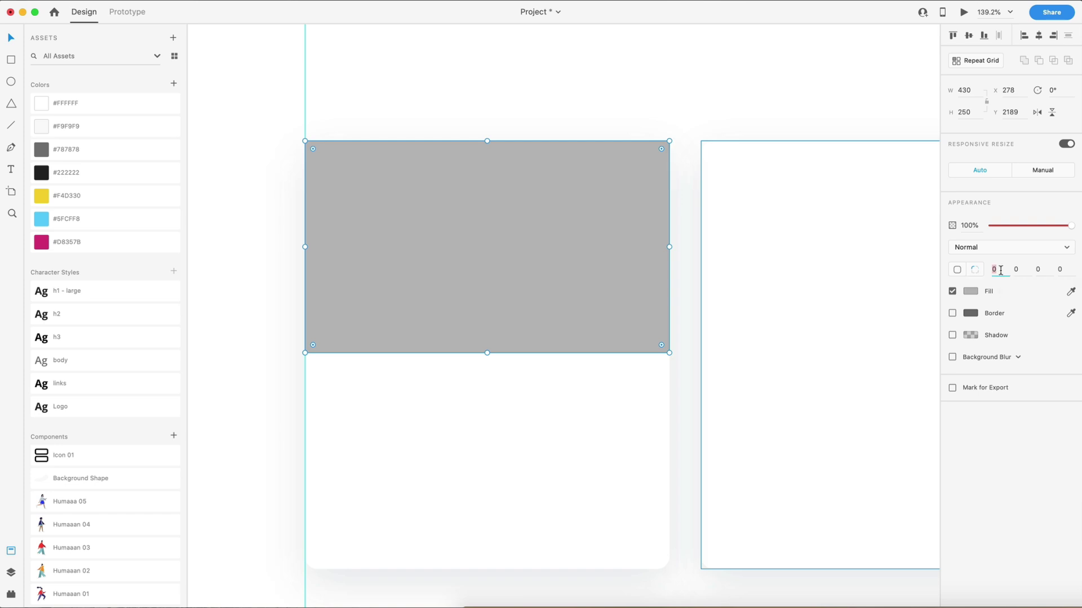
{"action": "type", "text": "15"}
{"action": "key", "text": "Tab"}
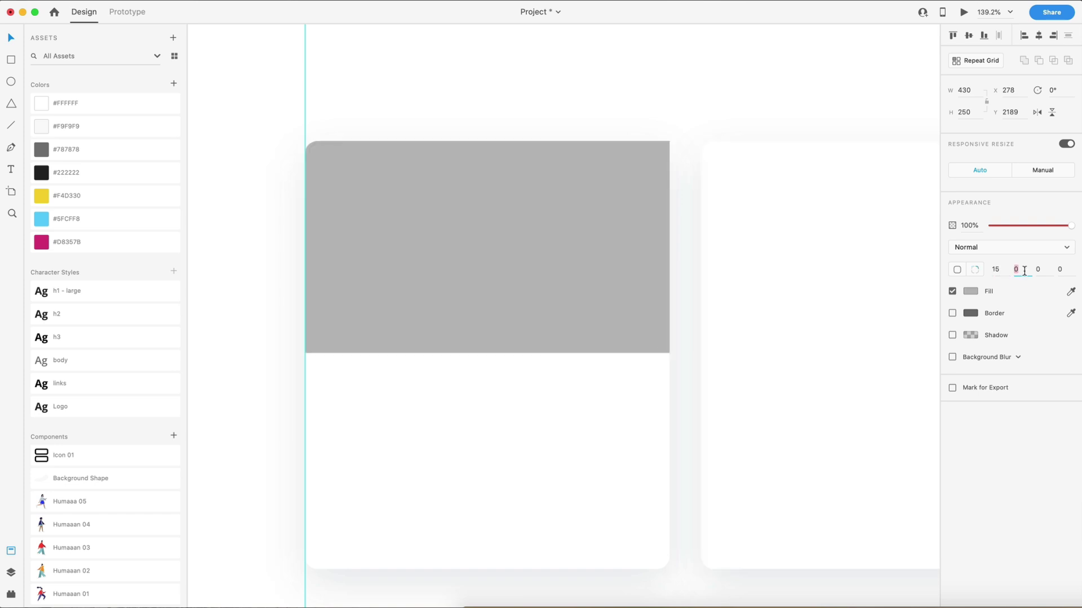
{"action": "type", "text": "1"}
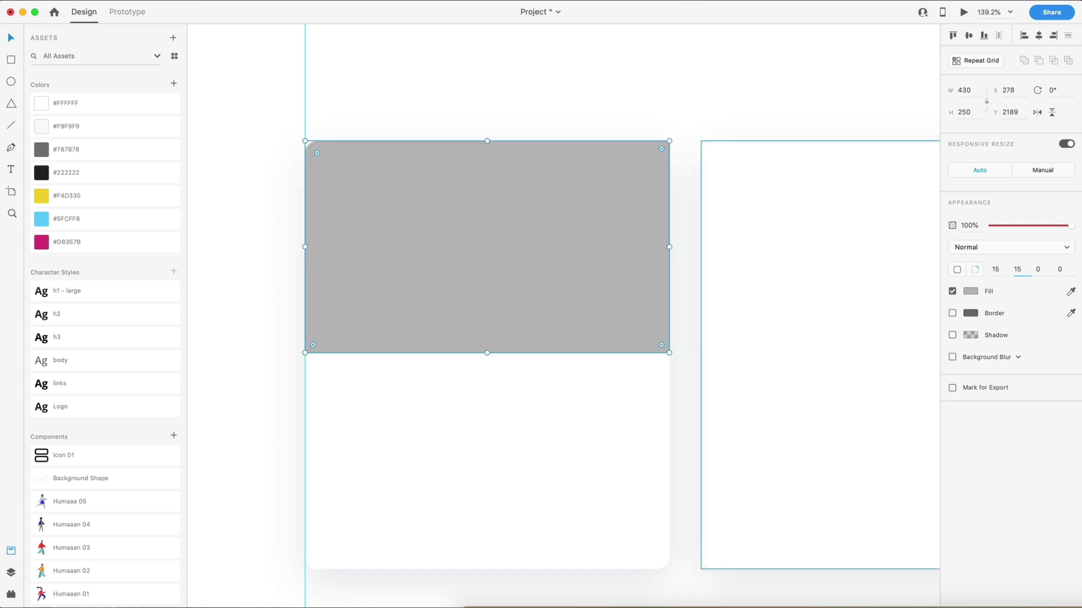
{"action": "type", "text": "5"}
{"action": "key", "text": "Return"}
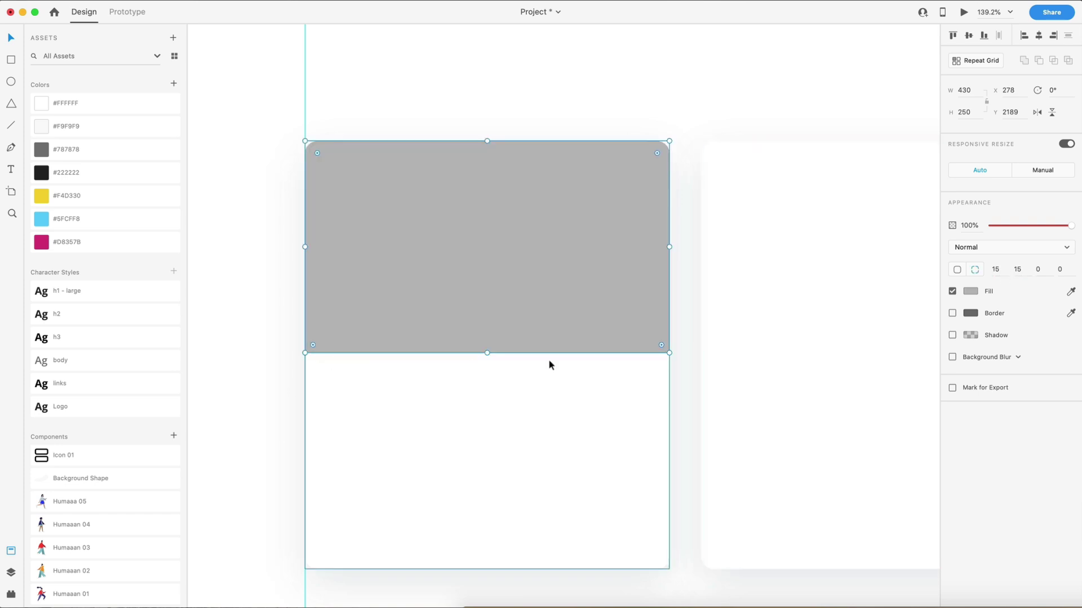
{"action": "left_click", "coordinate": [684, 397]}
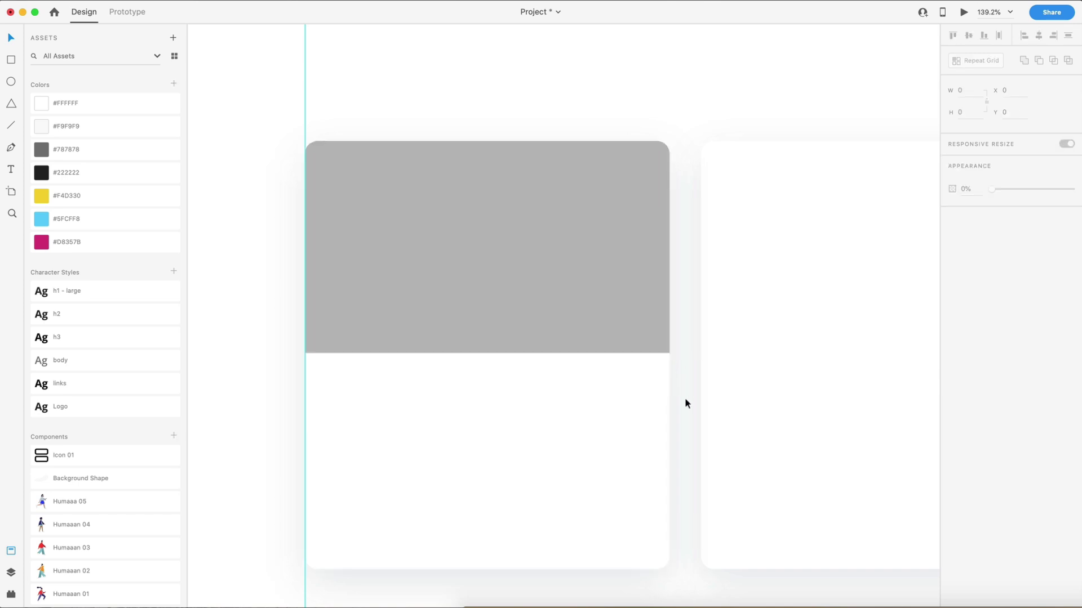
{"action": "scroll", "coordinate": [558, 405], "scroll_direction": "down", "scroll_amount": 5}
{"action": "scroll", "coordinate": [559, 405], "scroll_direction": "right", "scroll_amount": 3}
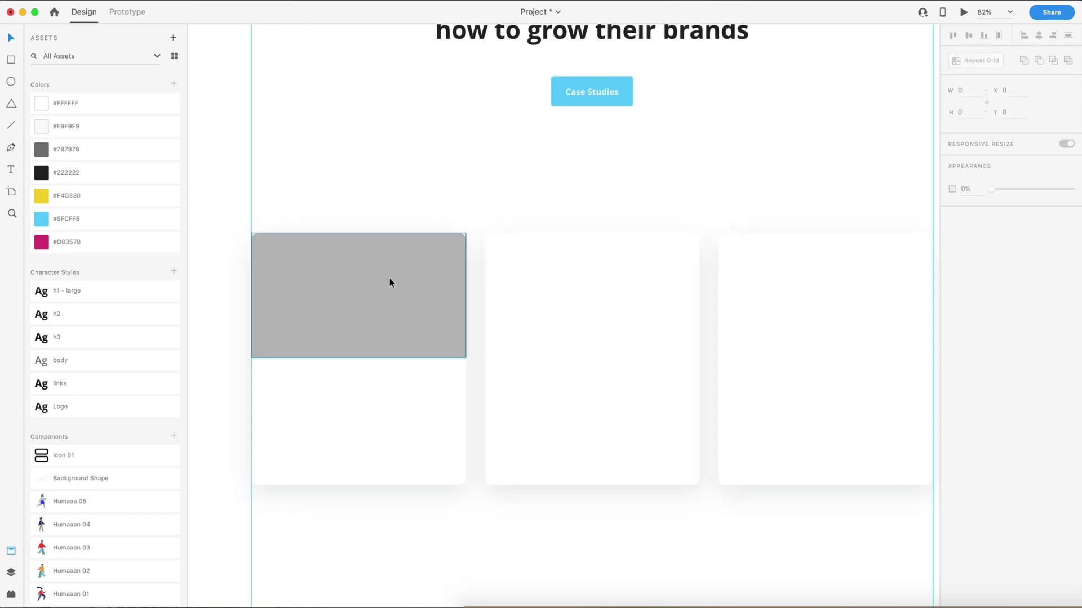
- Copy the grey placeholder into the middle card and stretch it down to about 369 high
{"action": "left_click_drag", "start_coordinate": [374, 287], "coordinate": [601, 330]}
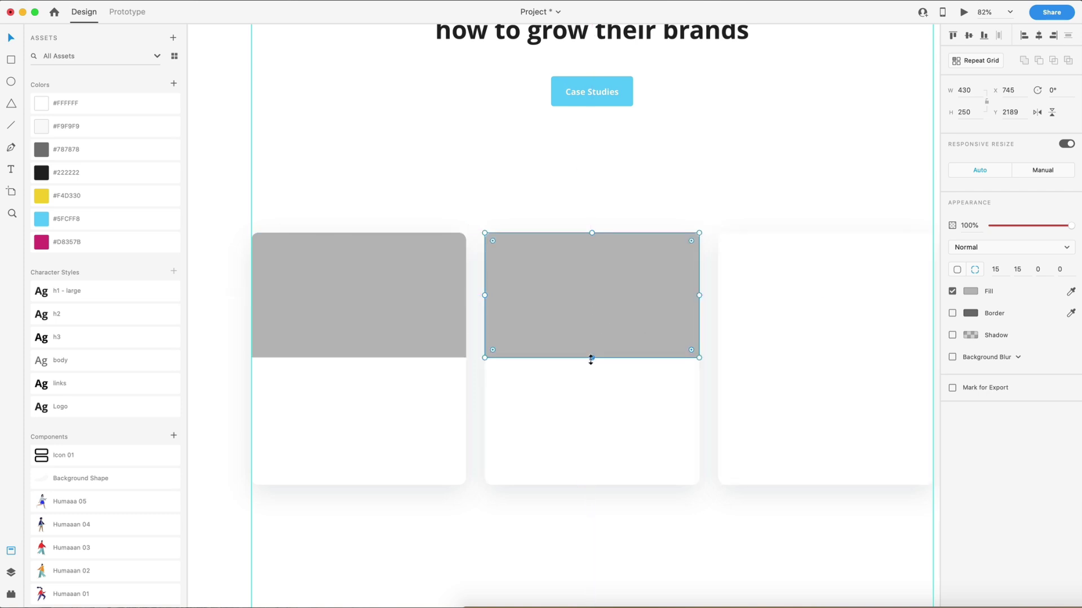
{"action": "left_click_drag", "start_coordinate": [592, 358], "coordinate": [598, 418]}
{"action": "key", "text": "Escape"}
{"action": "scroll", "coordinate": [727, 326], "scroll_direction": "up", "scroll_amount": 3}
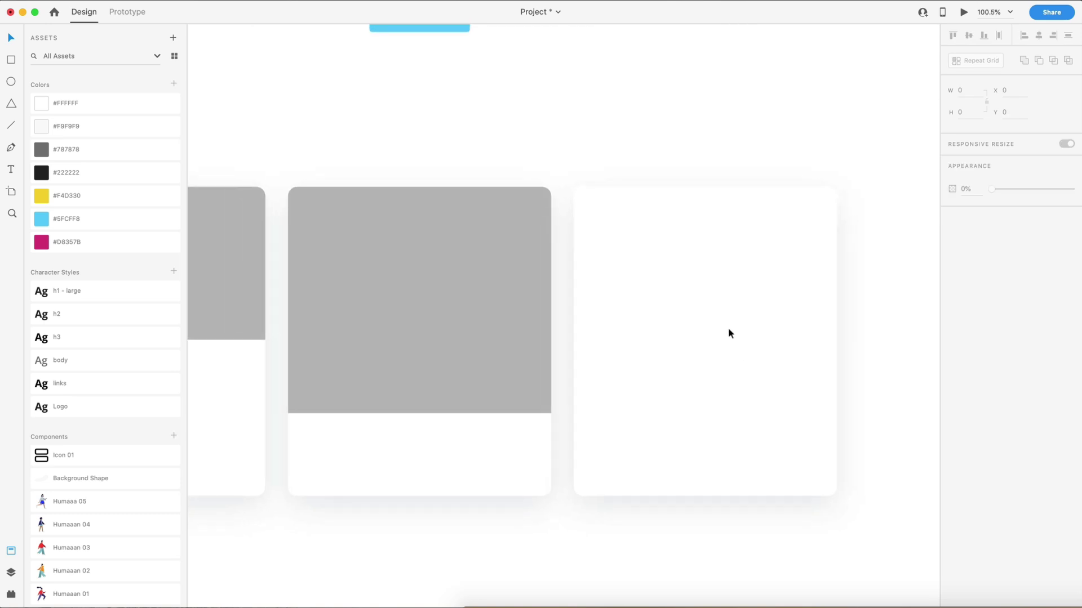
- Draw a 215×215 square inside the empty right card
{"action": "left_click", "coordinate": [10, 59]}
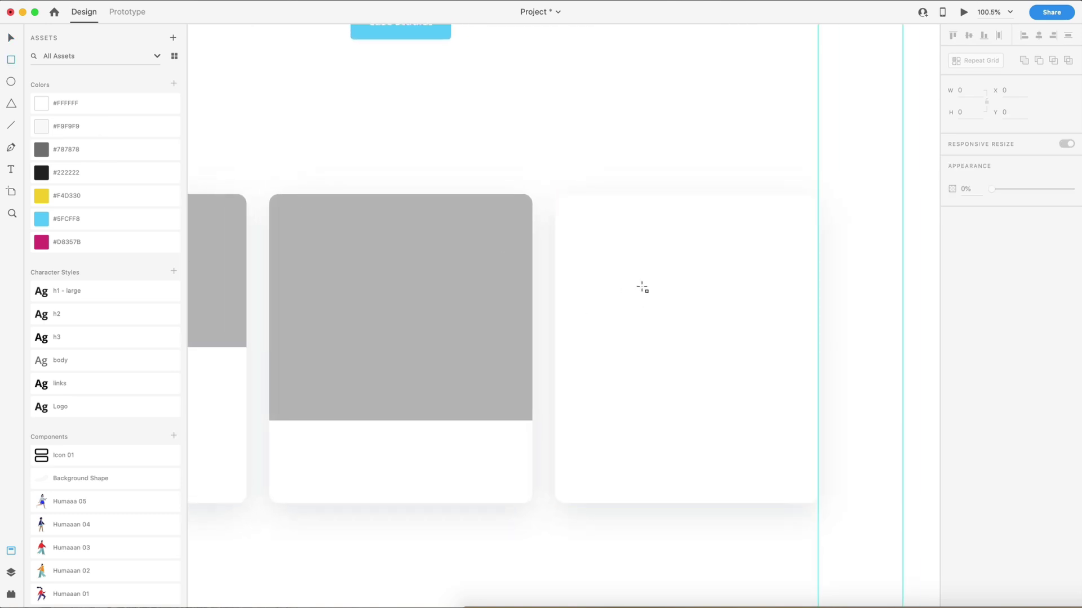
{"action": "left_click_drag", "start_coordinate": [641, 285], "coordinate": [745, 389]}
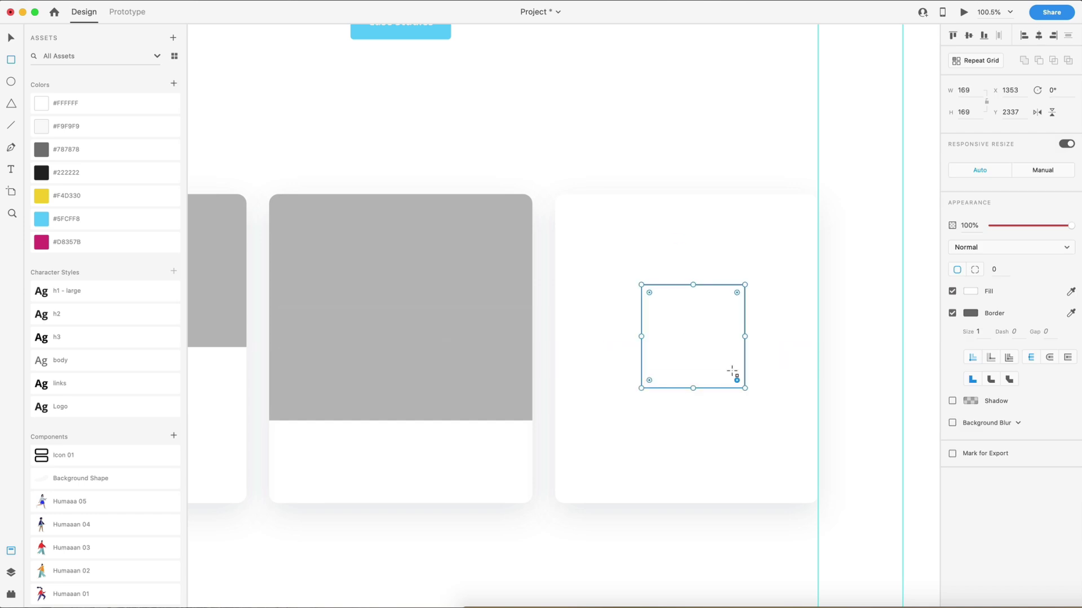
{"action": "left_click", "coordinate": [969, 89]}
{"action": "type", "text": "215"}
{"action": "key", "text": "Tab"}
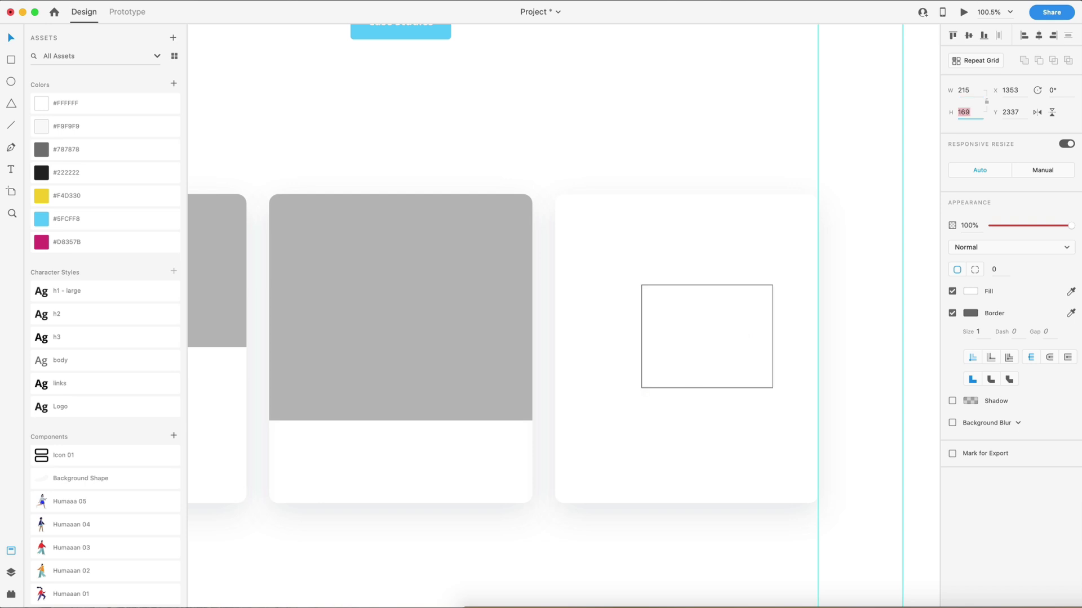
{"action": "type", "text": "215"}
{"action": "key", "text": "Return"}
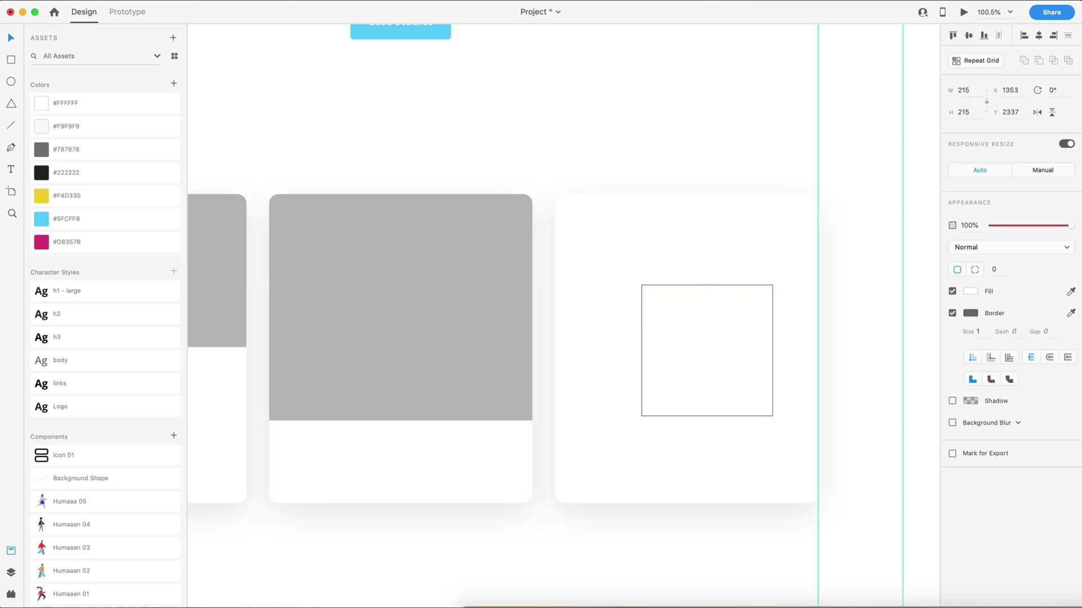
- Fill the square with the sampled placeholder grey, remove its border, and round corners to 10
{"action": "left_click", "coordinate": [1071, 292]}
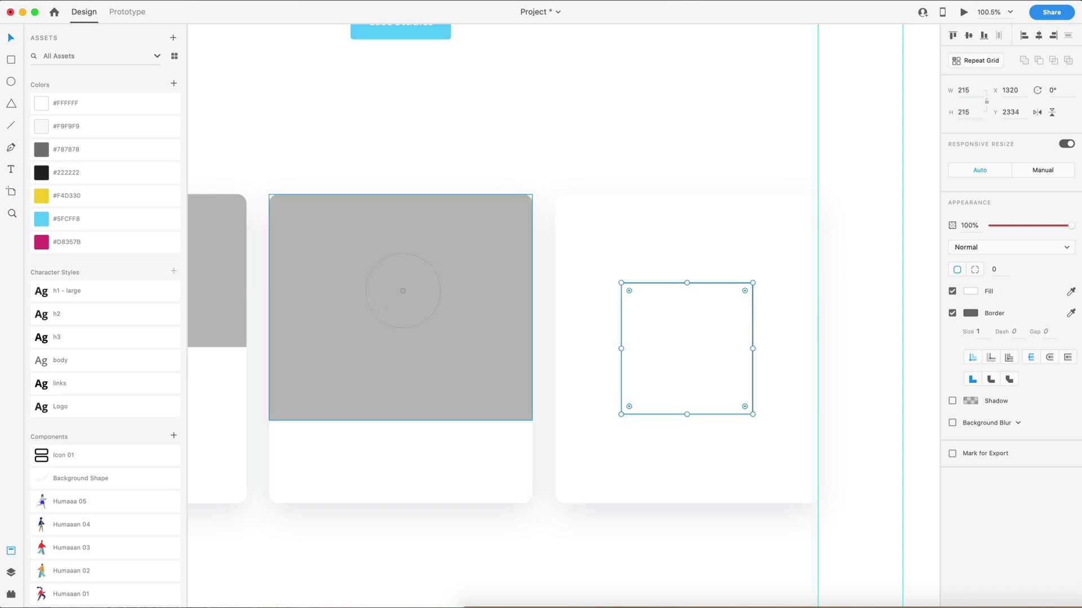
{"action": "left_click", "coordinate": [378, 269]}
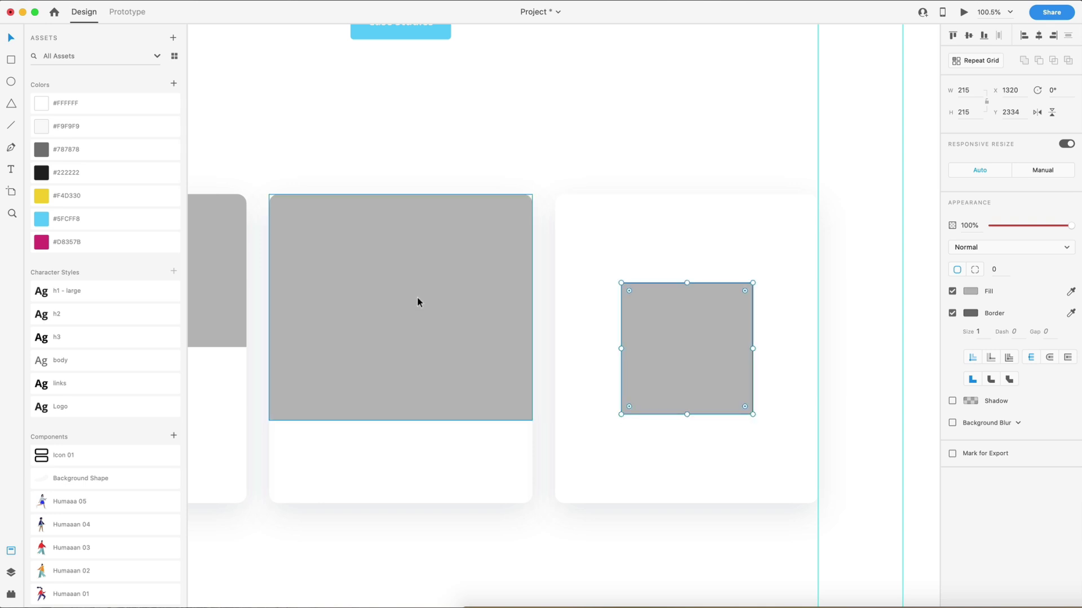
{"action": "left_click", "coordinate": [952, 313]}
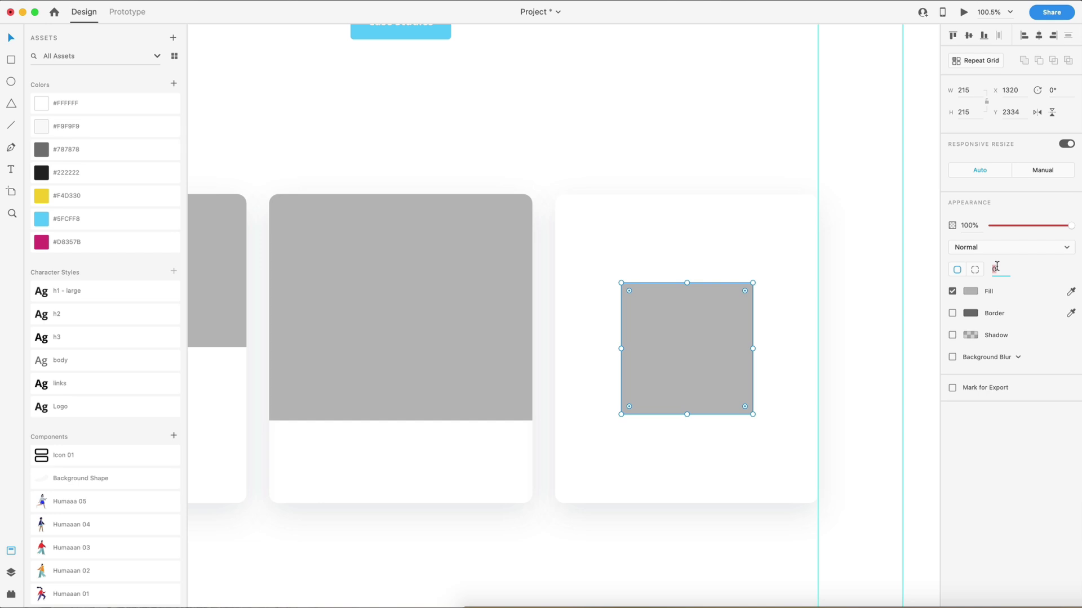
{"action": "type", "text": "10"}
{"action": "key", "text": "Return"}
- Centre the square in the right card, nudging it 10 px down
{"action": "left_click_drag", "start_coordinate": [693, 347], "coordinate": [698, 337]}
{"action": "key", "text": "shift+Down"}
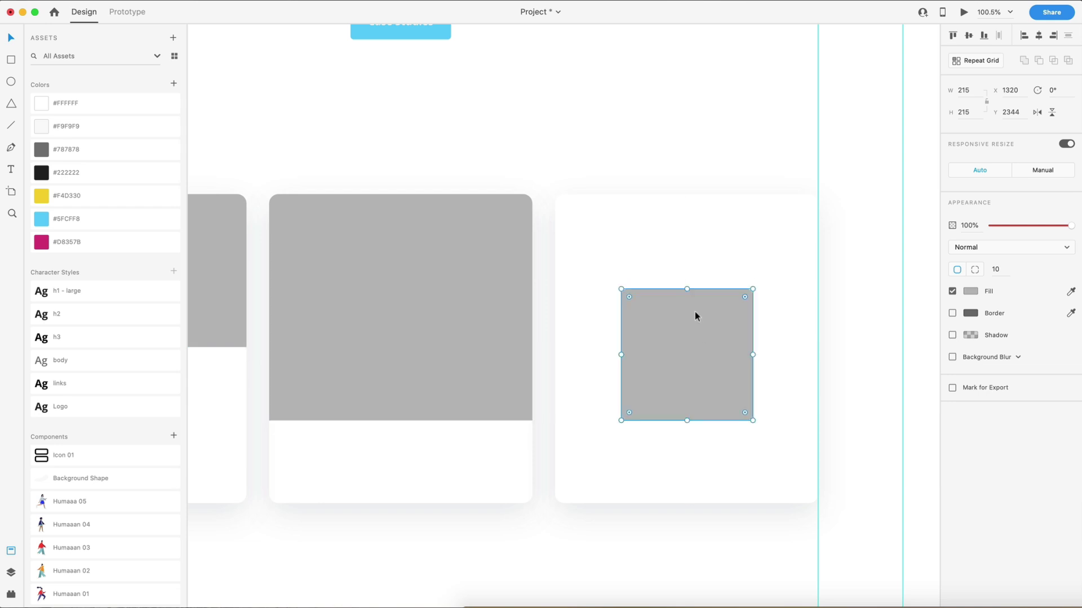
{"action": "key", "text": "alt"}
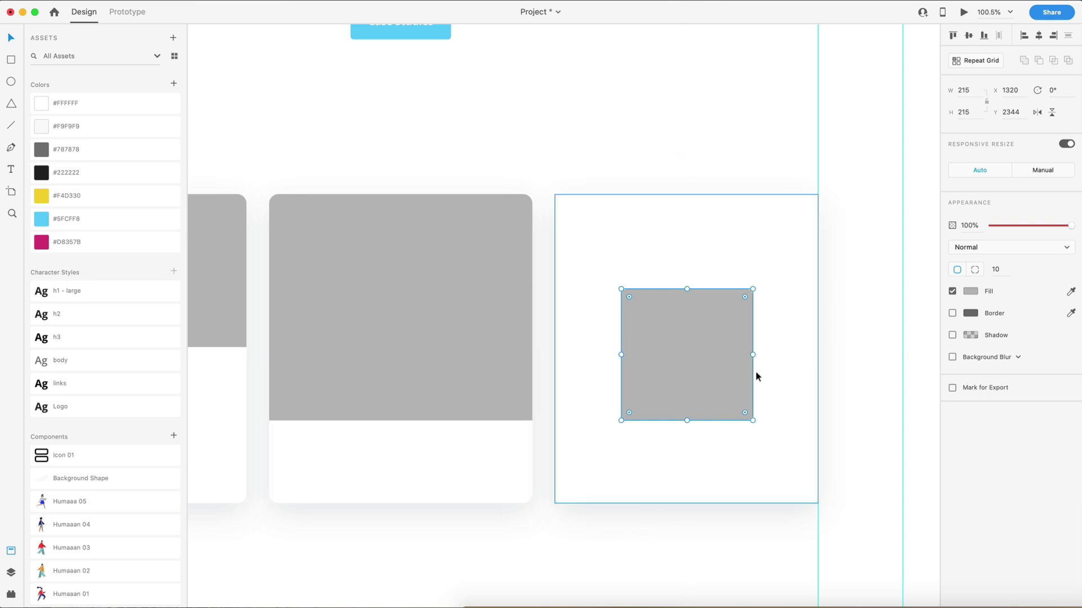
{"action": "scroll", "coordinate": [755, 374], "scroll_direction": "down", "scroll_amount": 5}
{"action": "scroll", "coordinate": [724, 443], "scroll_direction": "up", "scroll_amount": 4}
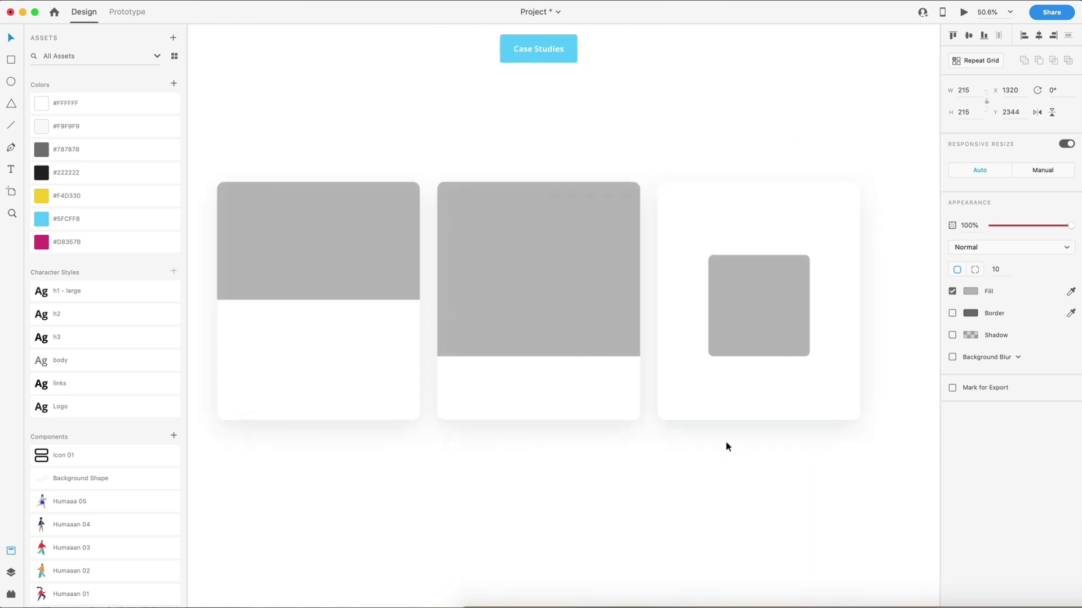
{"action": "left_click", "coordinate": [773, 492]}
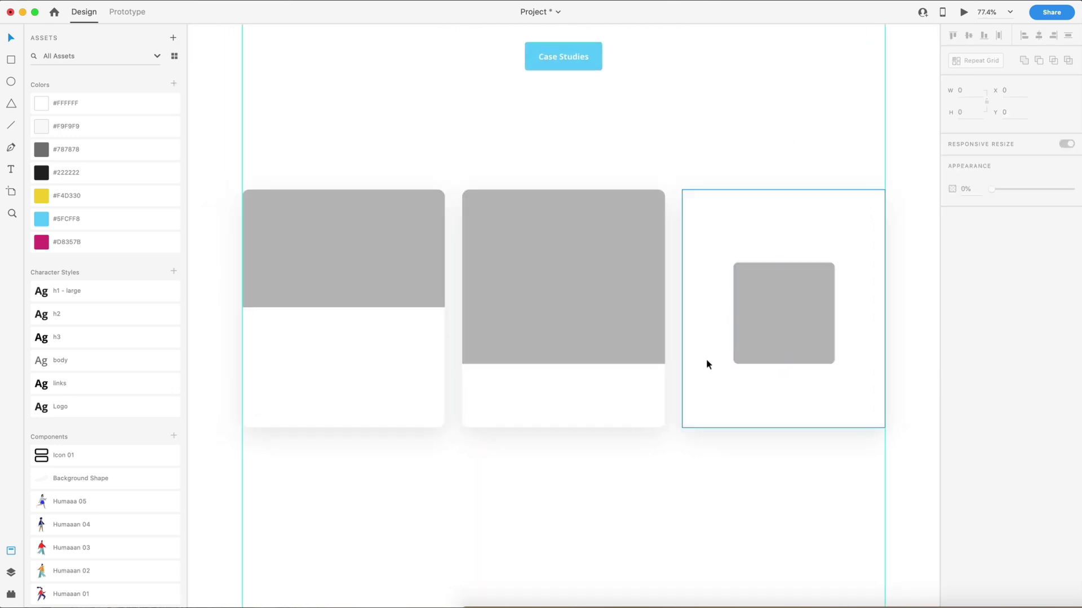
{"action": "scroll", "coordinate": [603, 344], "scroll_direction": "up", "scroll_amount": 5}
{"action": "scroll", "coordinate": [604, 351], "scroll_direction": "right", "scroll_amount": 3}
- Add a placeholder text box in the first card and apply the h3 character style
{"action": "key", "text": "t"}
{"action": "left_click", "coordinate": [345, 290]}
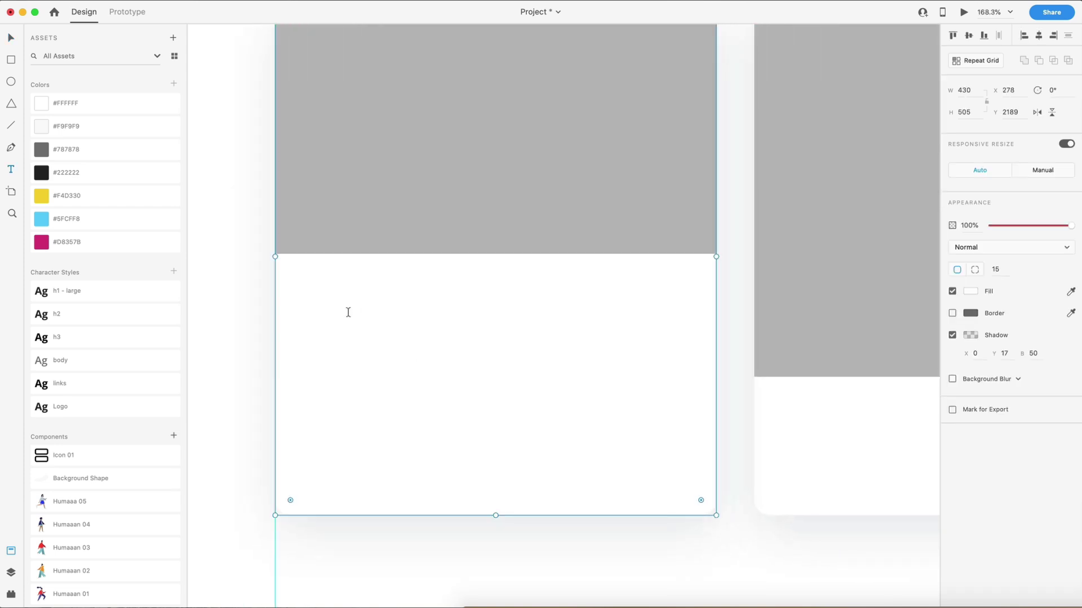
{"action": "type", "text": "asdfsf"}
{"action": "key", "text": "Escape"}
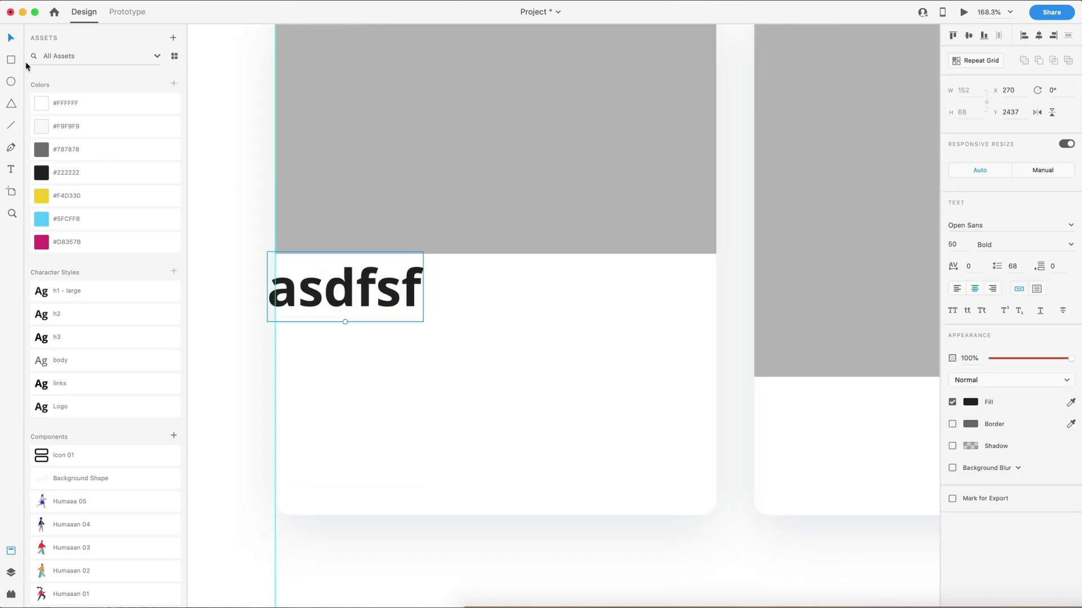
{"action": "left_click", "coordinate": [85, 338]}
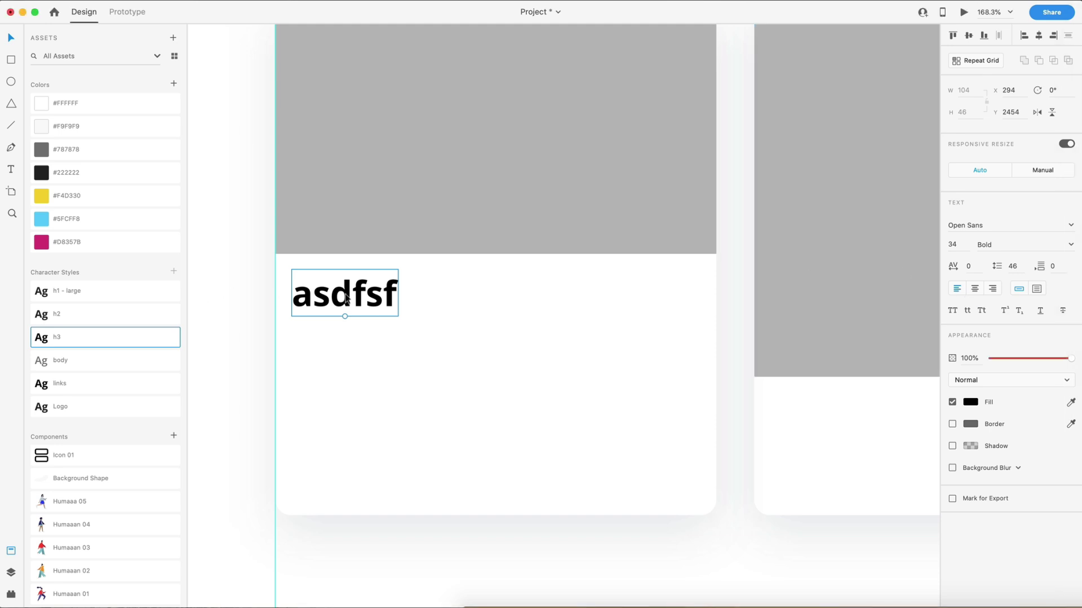
- Replace it with 'Why you should target a niche' and inset it 30 from the card edges
{"action": "double_click", "coordinate": [347, 293]}
{"action": "type", "text": "Why you should target a niche"}
{"action": "key", "text": "Escape"}
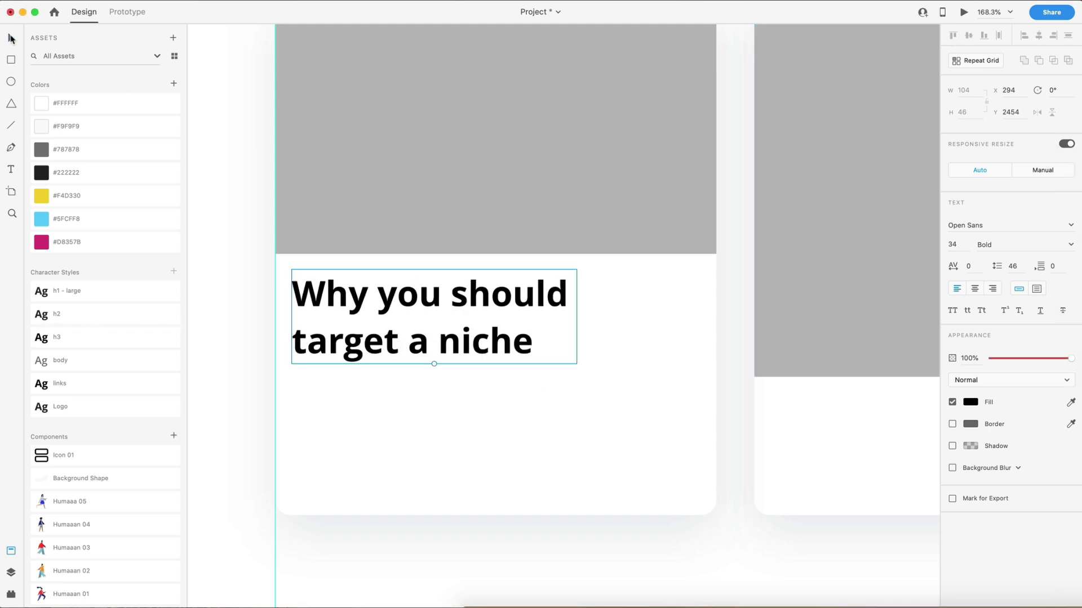
{"action": "left_click_drag", "start_coordinate": [348, 296], "coordinate": [333, 280]}
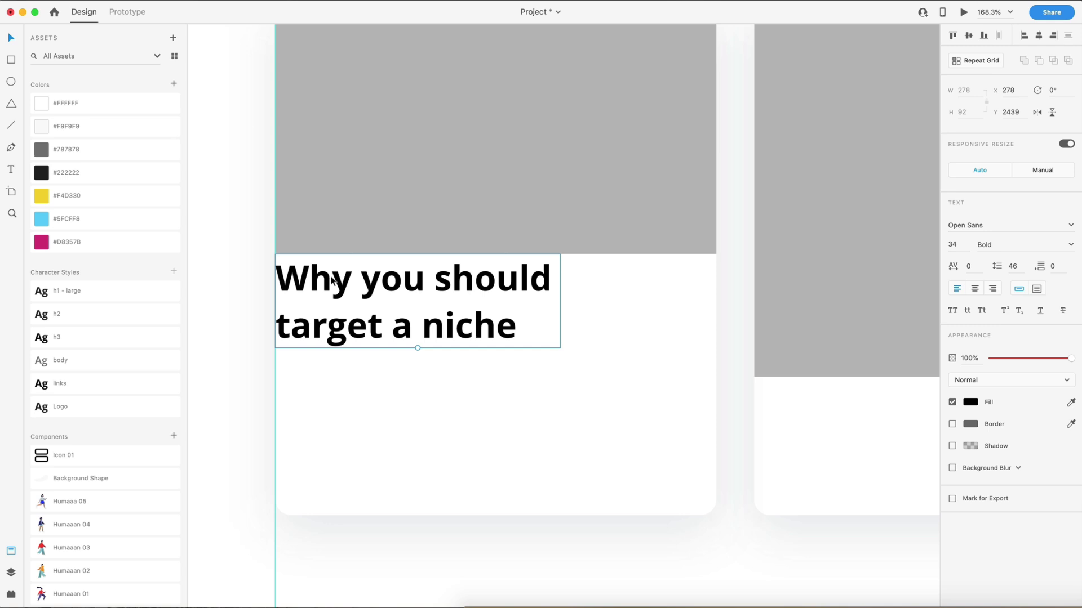
{"action": "key", "text": "shift+Down"}
{"action": "key", "text": "shift+Down"}
{"action": "key", "text": "shift+Down"}
{"action": "key", "text": "shift+Right"}
{"action": "key", "text": "shift+Right"}
{"action": "key", "text": "shift+Right"}
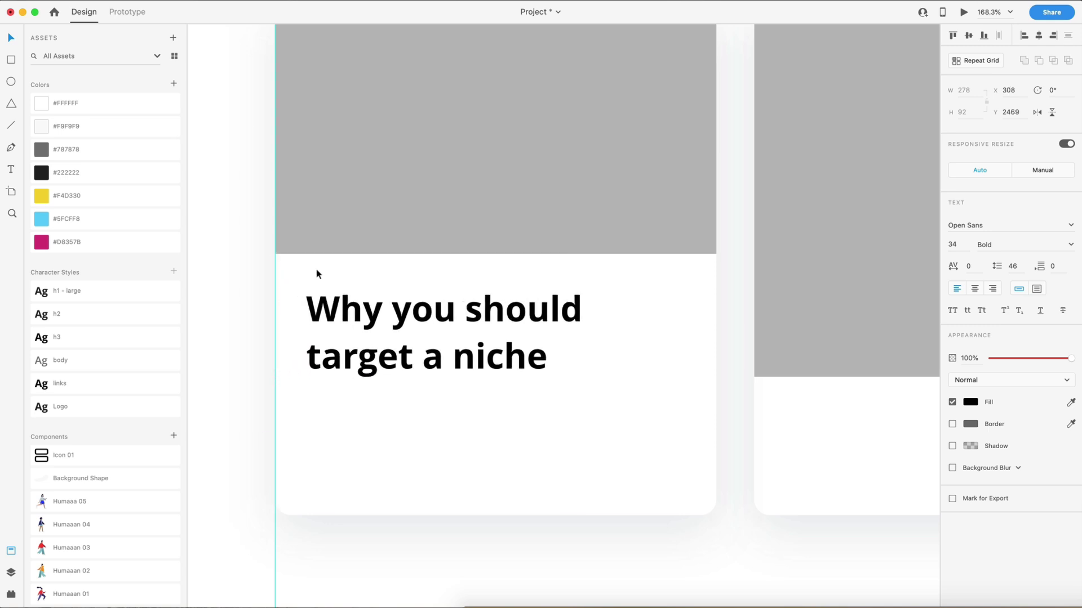
{"action": "left_click", "coordinate": [738, 394]}
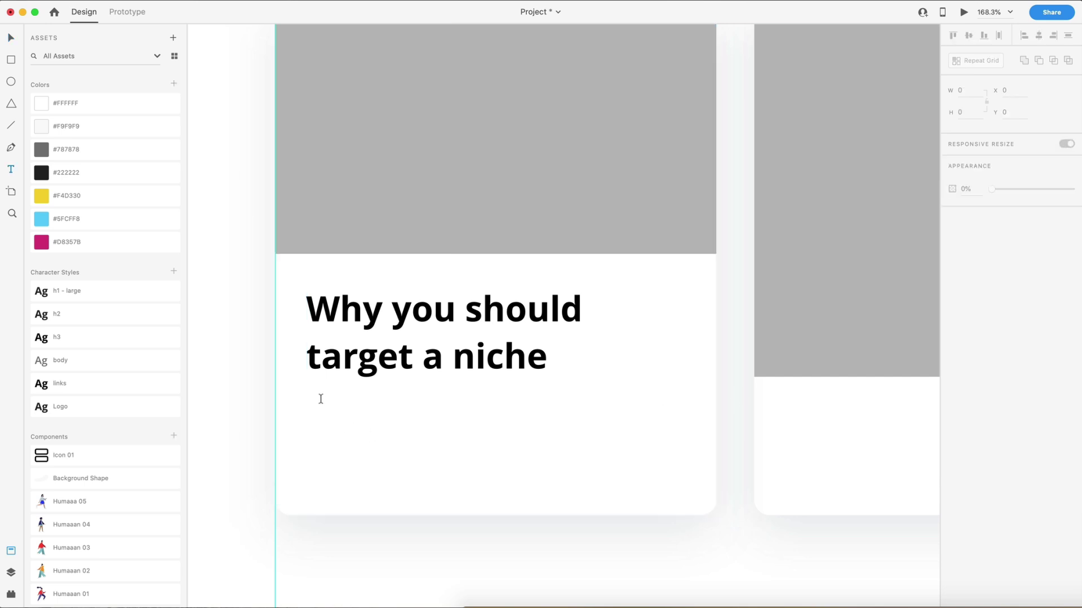
- Drag a text area under the first card's heading and apply the body character style
{"action": "left_click_drag", "start_coordinate": [307, 398], "coordinate": [657, 462]}
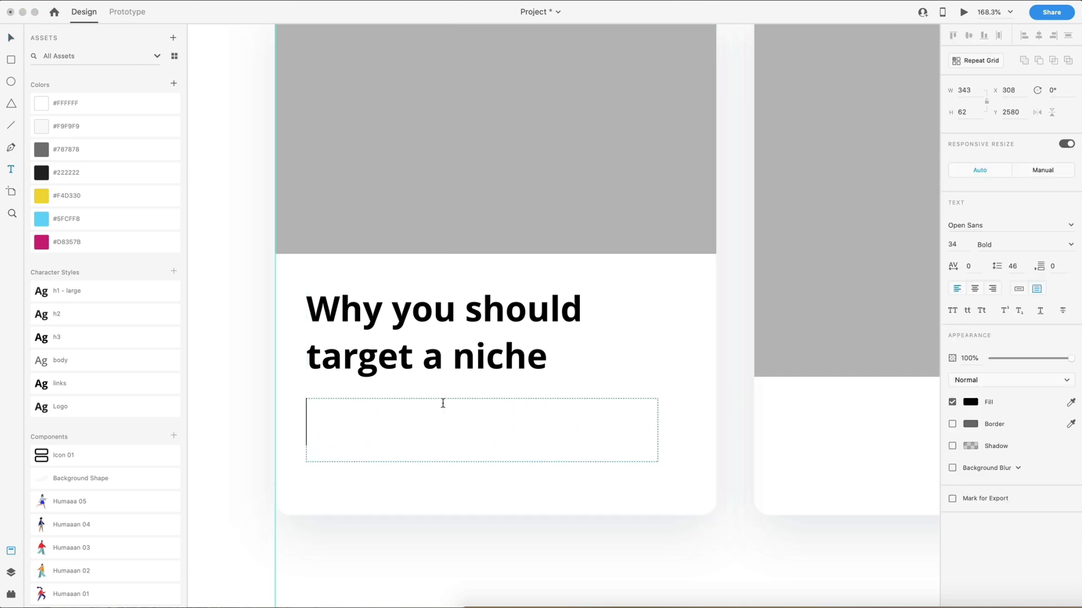
{"action": "type", "text": "asdfs"}
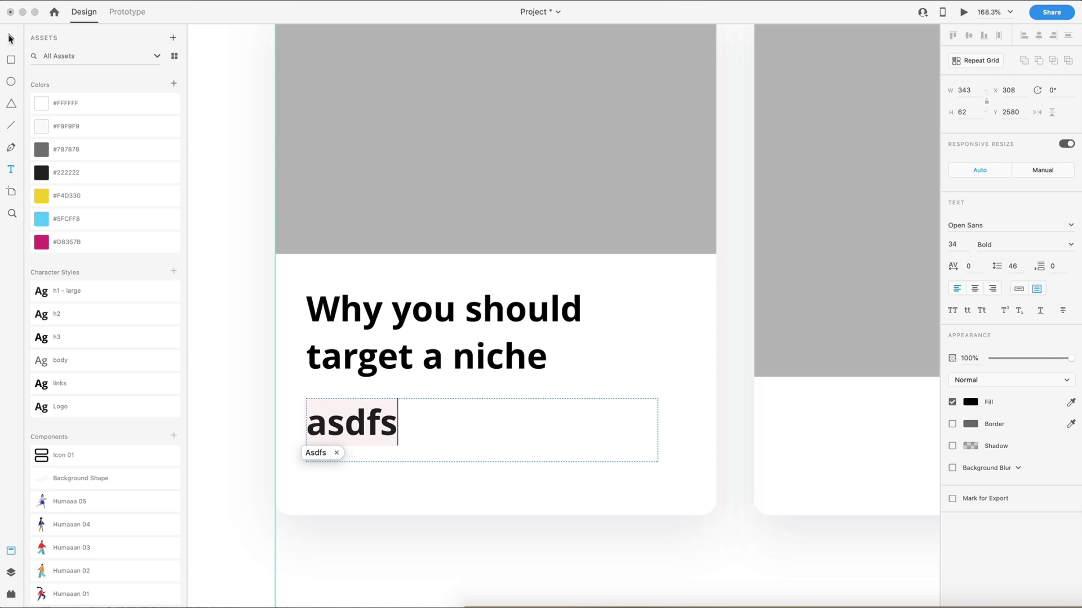
{"action": "left_click", "coordinate": [11, 38]}
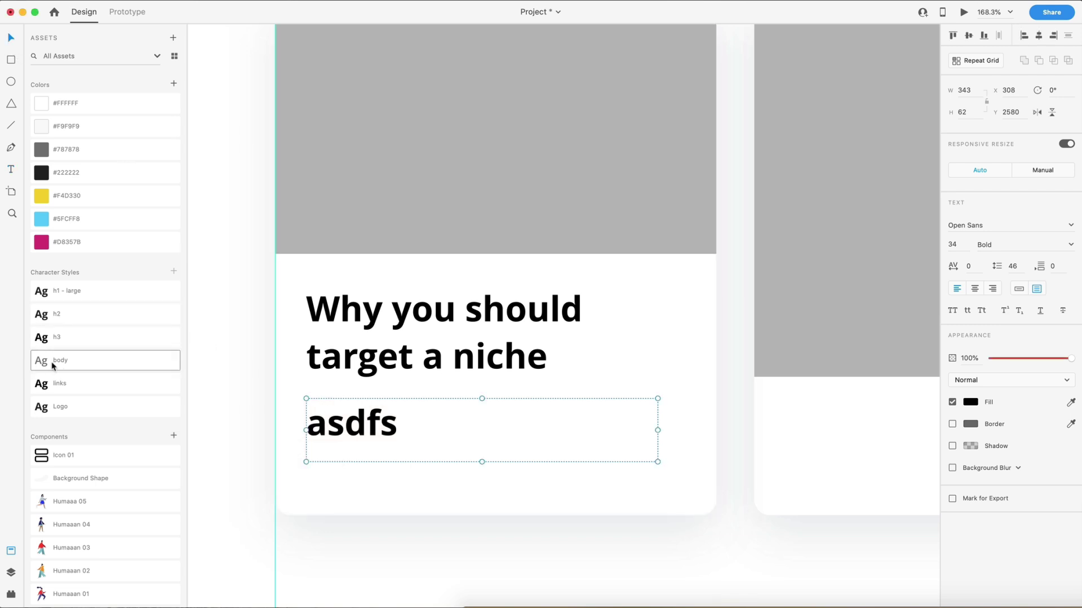
{"action": "left_click", "coordinate": [101, 365]}
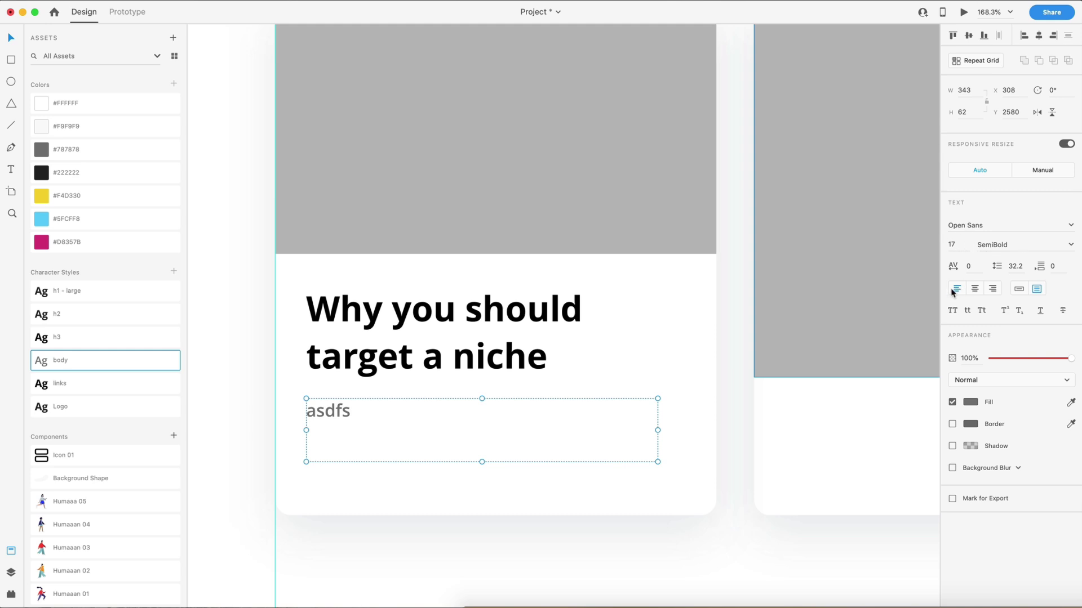
- Paste the niche-market paragraph, widen the box to two lines and nudge it up 2 px
{"action": "double_click", "coordinate": [536, 447]}
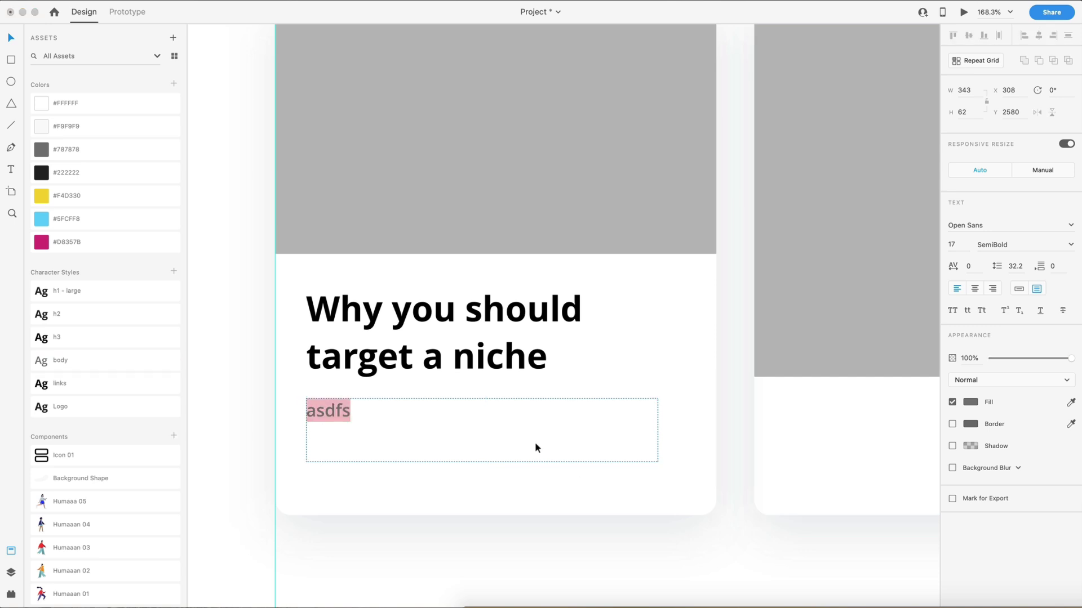
{"action": "type", "text": "A niche market is the subset of the market on which a specific product is focused..."}
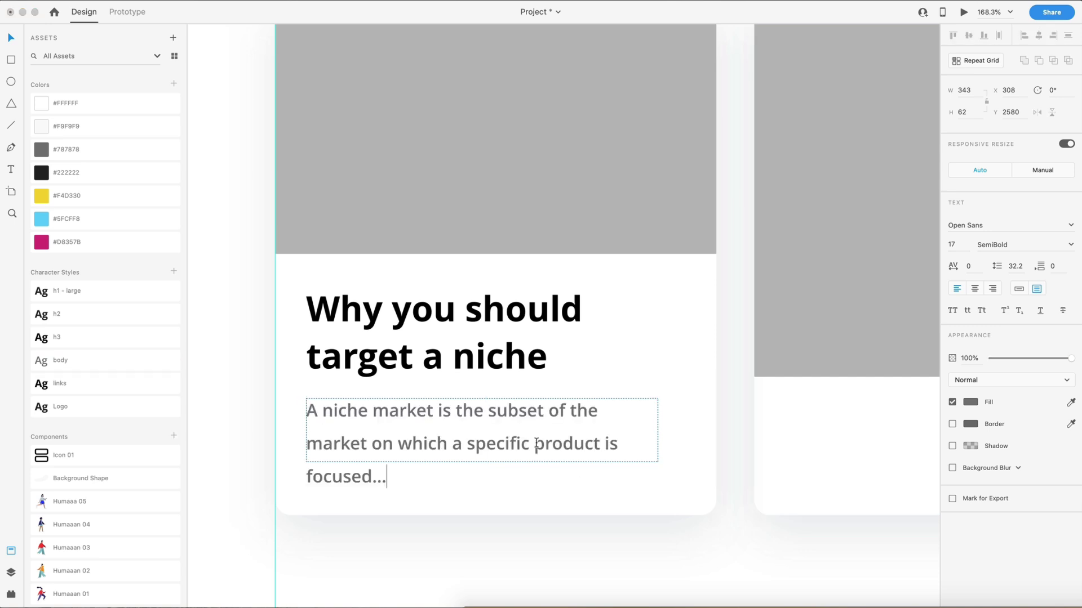
{"action": "left_click", "coordinate": [11, 37]}
{"action": "left_click_drag", "start_coordinate": [485, 410], "coordinate": [480, 414]}
{"action": "left_click_drag", "start_coordinate": [319, 430], "coordinate": [306, 430]}
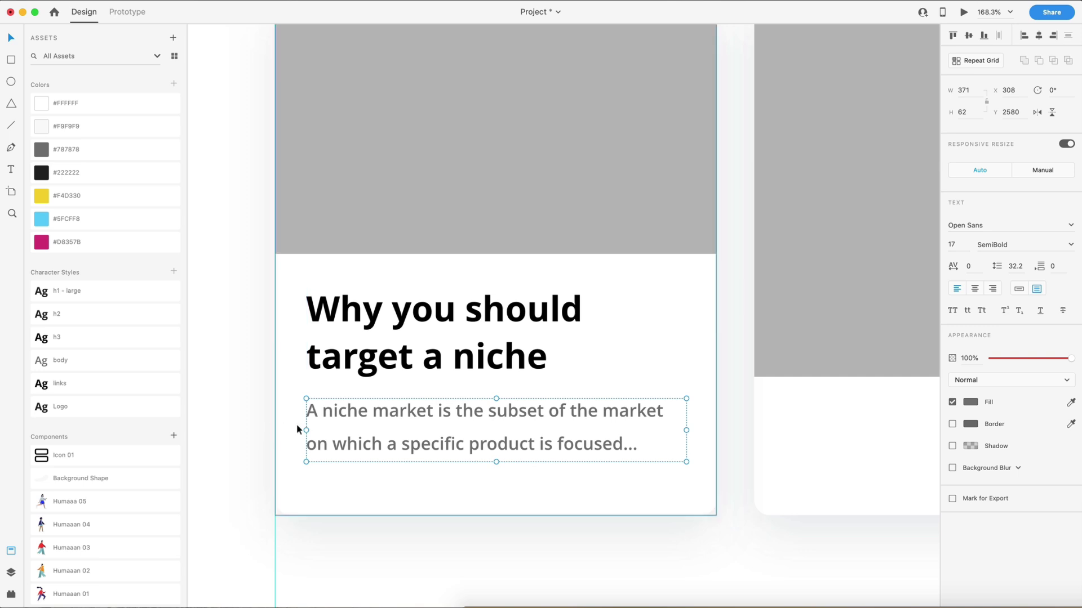
{"action": "key", "text": "alt"}
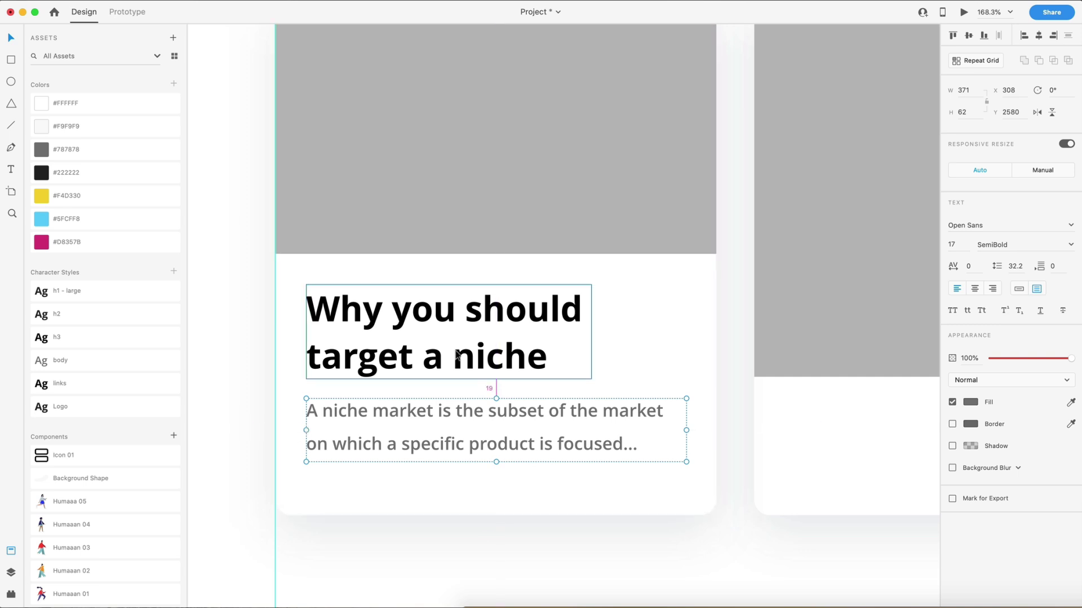
{"action": "key", "text": "Up"}
{"action": "key", "text": "Up"}
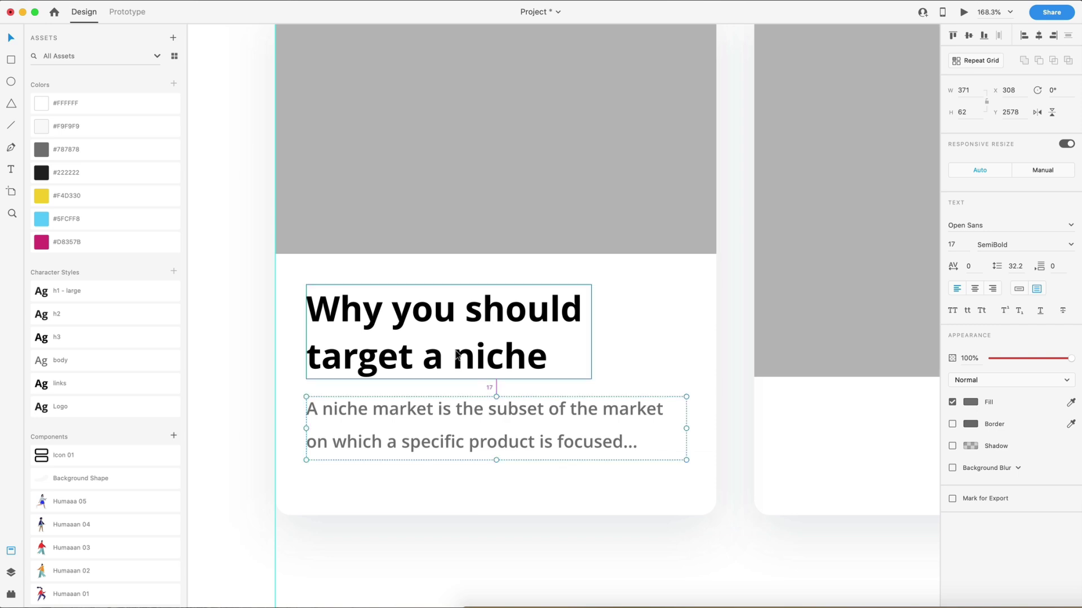
{"action": "scroll", "coordinate": [410, 373], "scroll_direction": "down", "scroll_amount": 5}
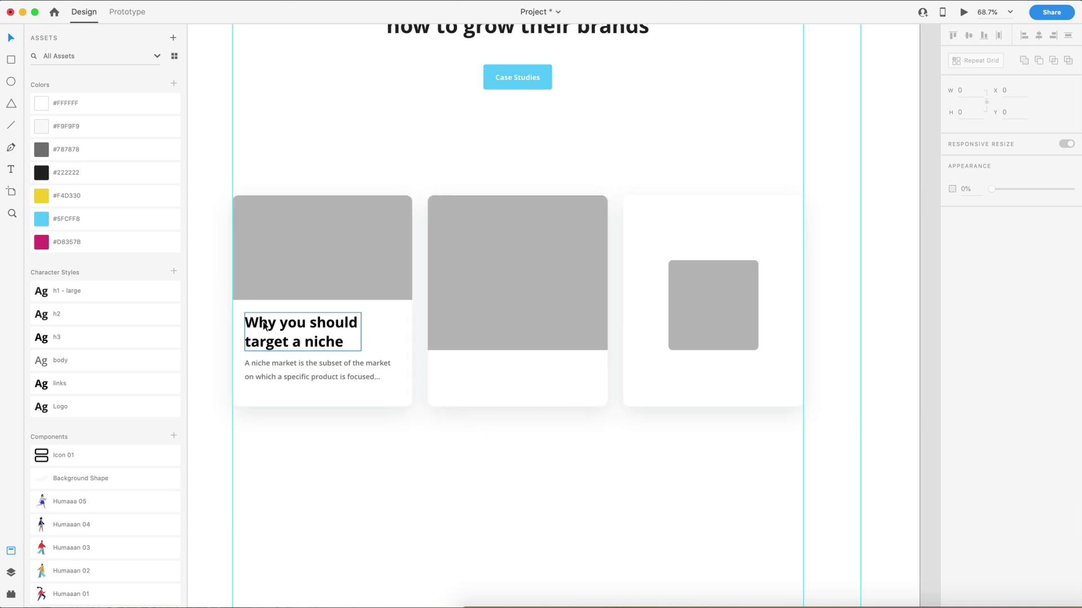
- Copy the 'Why you should target a niche' heading into the middle card and nudge it into place
{"action": "left_click_drag", "start_coordinate": [264, 326], "coordinate": [447, 366]}
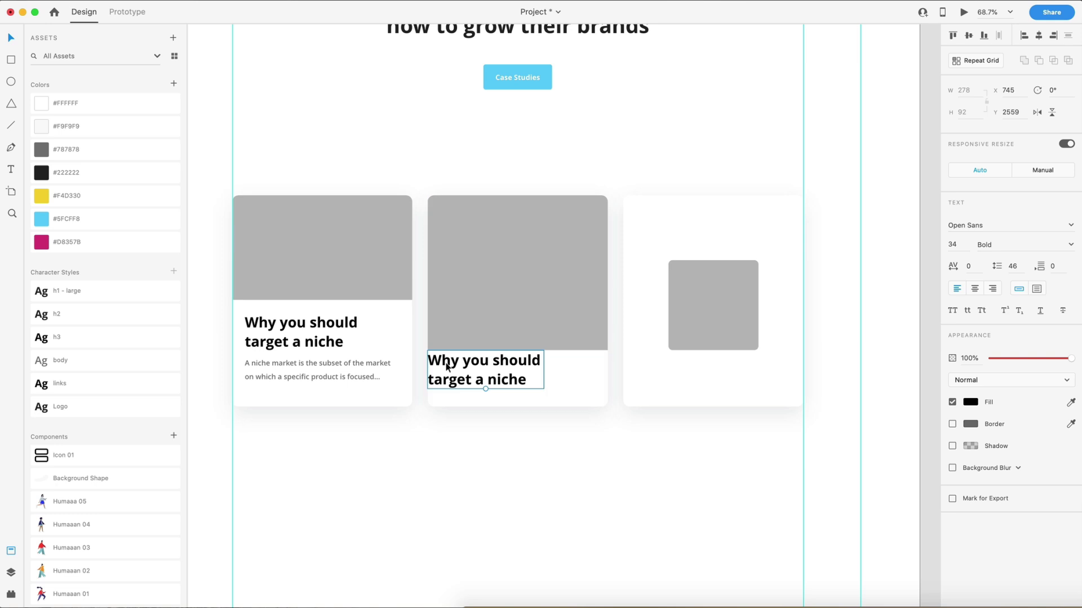
{"action": "key", "text": "shift+Down"}
{"action": "key", "text": "shift+Down"}
{"action": "key", "text": "shift+Down"}
{"action": "key", "text": "shift+Right"}
{"action": "key", "text": "shift+Right"}
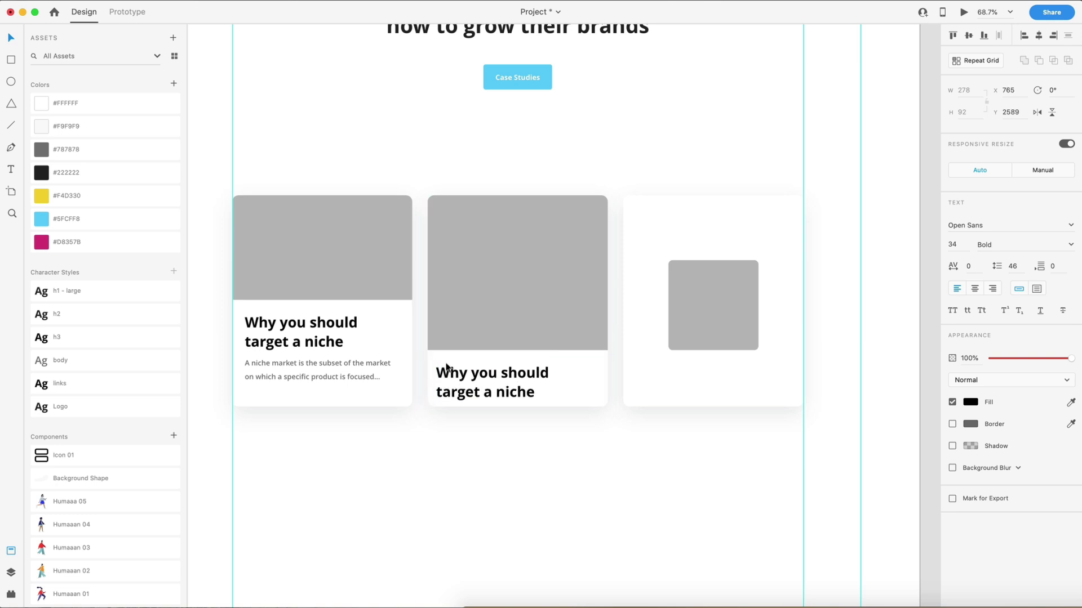
{"action": "key", "text": "shift+Right"}
- Stretch the middle card's background down to 523 px tall
{"action": "left_click", "coordinate": [573, 377]}
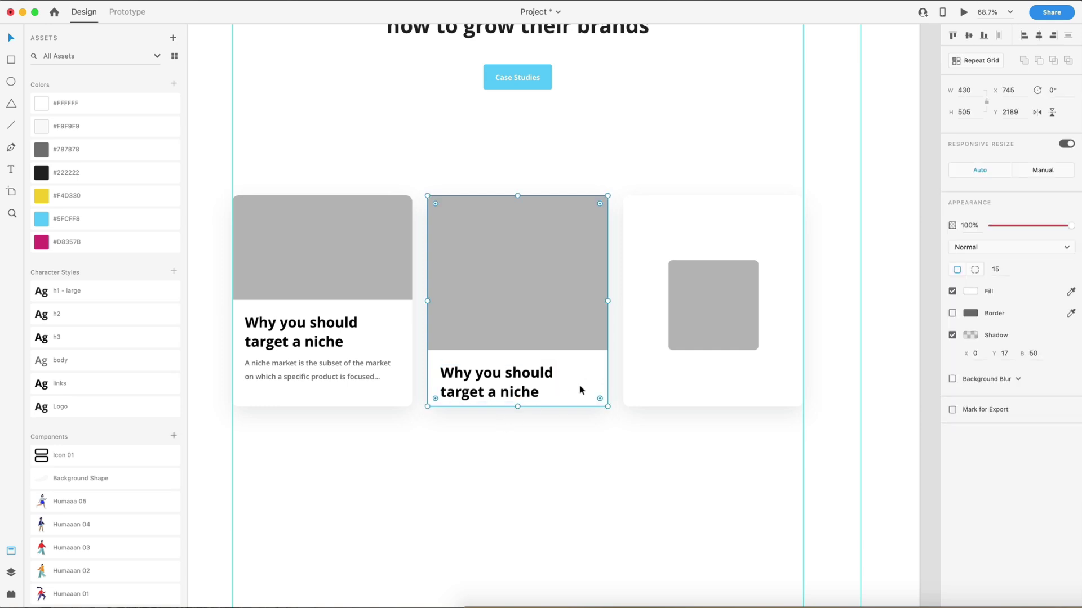
{"action": "left_click_drag", "start_coordinate": [517, 407], "coordinate": [518, 415]}
{"action": "key", "text": "alt"}
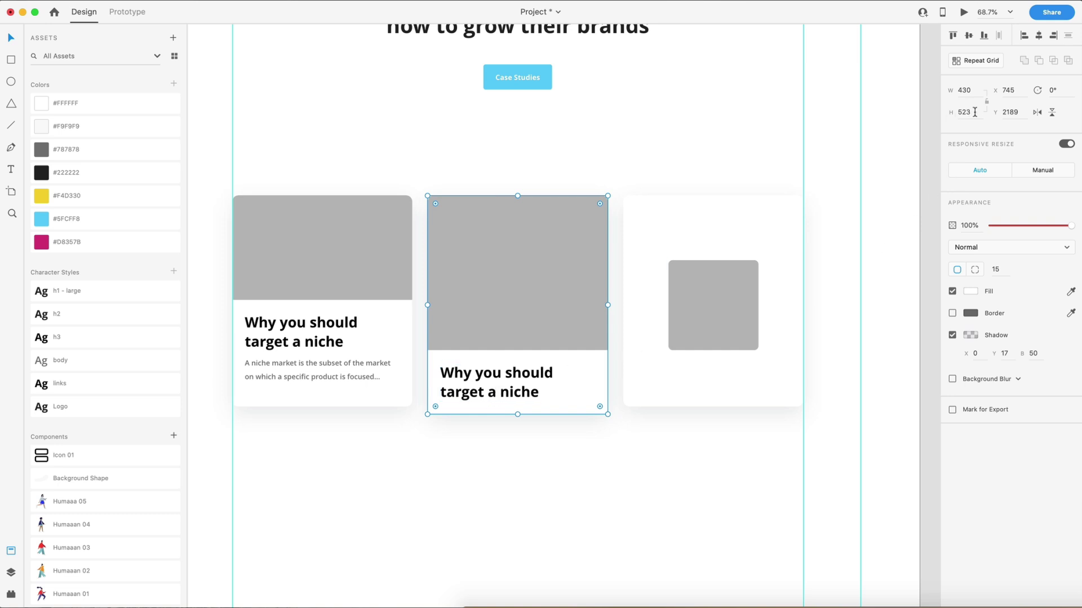
{"action": "left_click", "coordinate": [314, 422]}
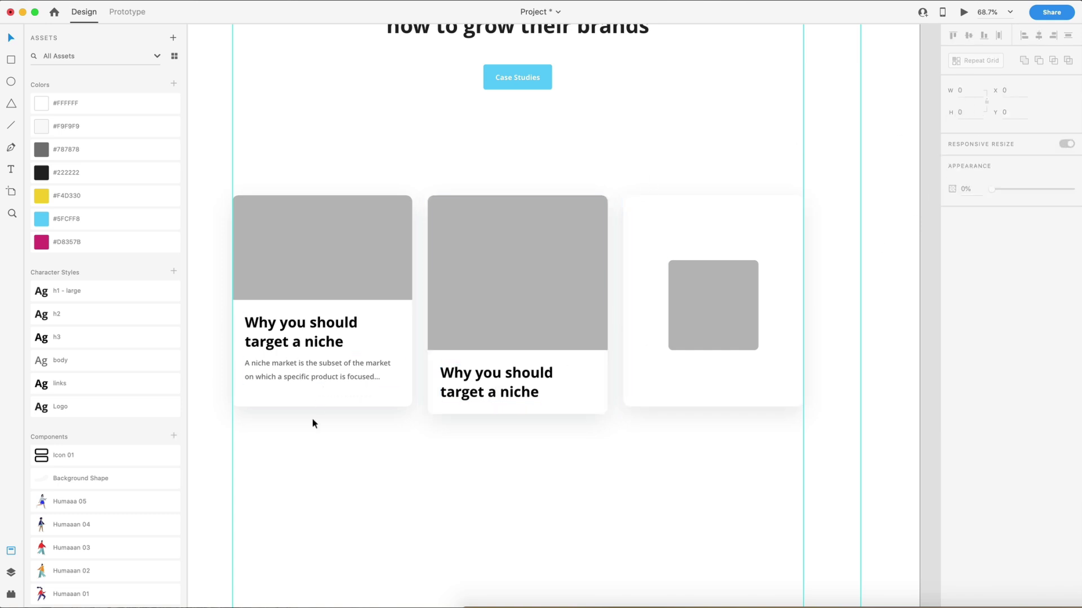
{"action": "scroll", "coordinate": [443, 472], "scroll_direction": "right", "scroll_amount": 2}
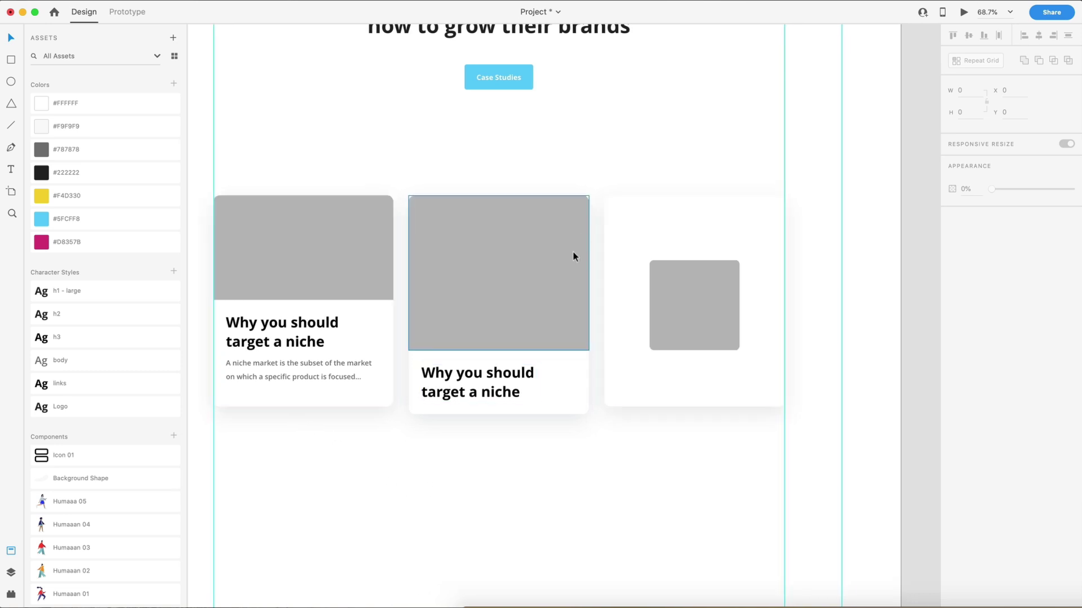
- Copy the heading into the third card above the square, centre it and retitle it 'SEO'
{"action": "scroll", "coordinate": [574, 304], "scroll_direction": "right", "scroll_amount": 10}
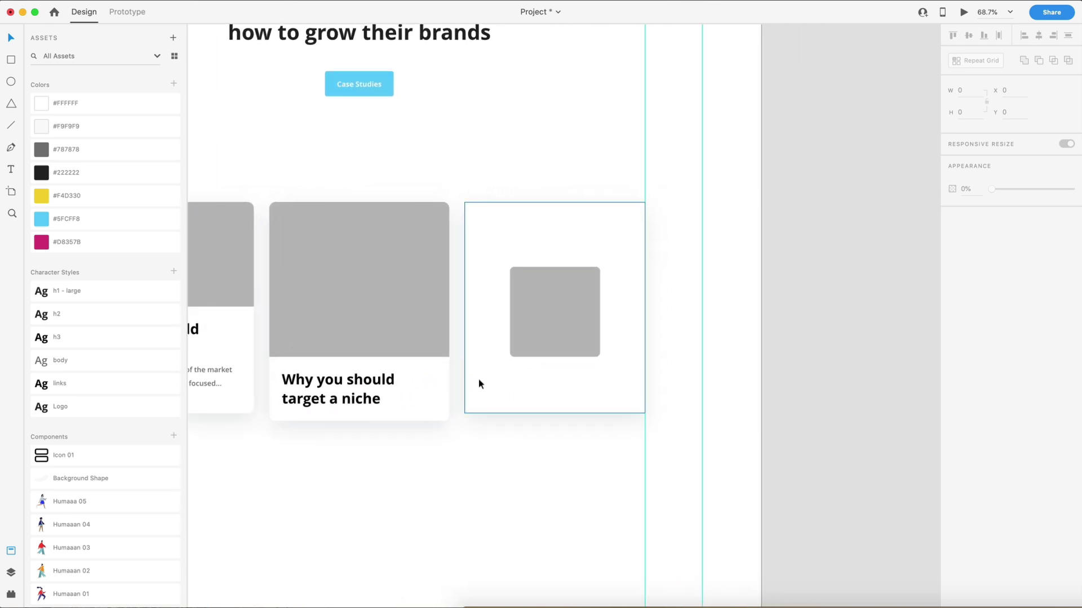
{"action": "left_click_drag", "start_coordinate": [342, 389], "coordinate": [553, 241]}
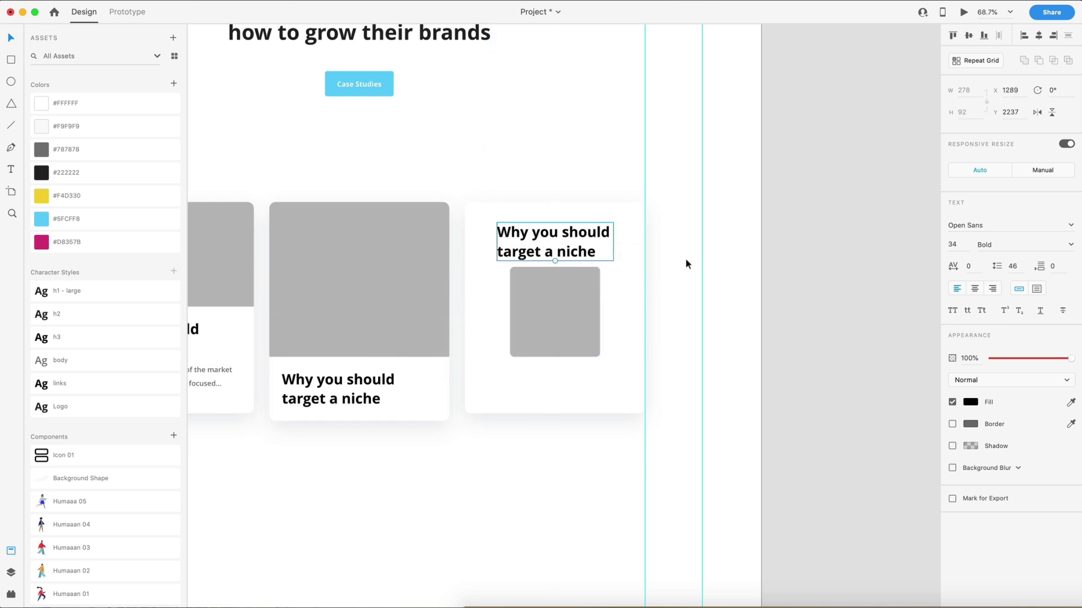
{"action": "left_click", "coordinate": [979, 289]}
{"action": "double_click", "coordinate": [563, 241]}
{"action": "type", "text": "SEO"}
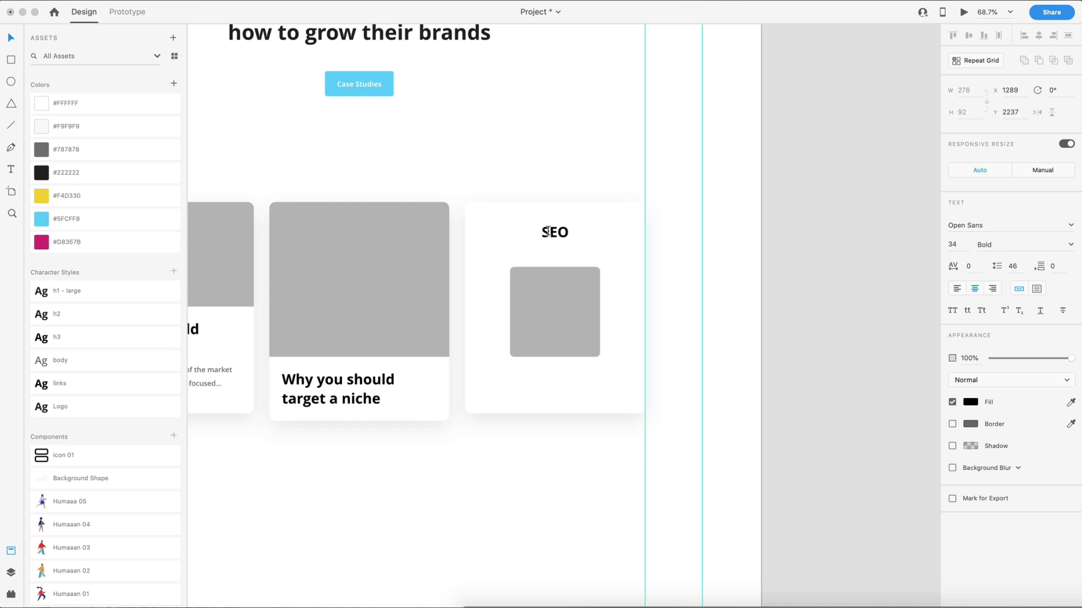
{"action": "key", "text": "Escape"}
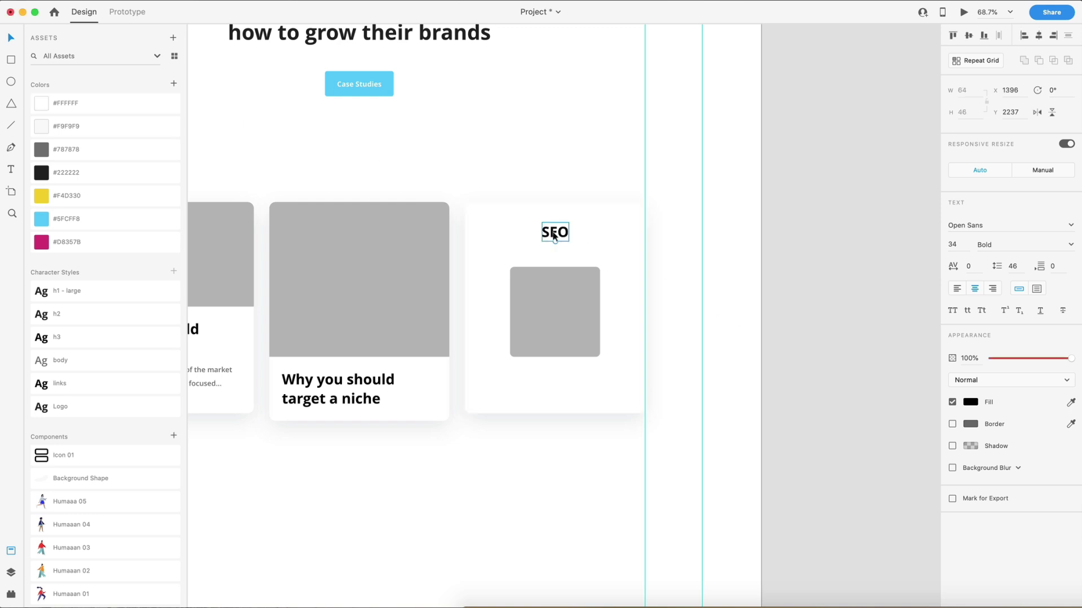
{"action": "left_click_drag", "start_coordinate": [553, 233], "coordinate": [554, 242]}
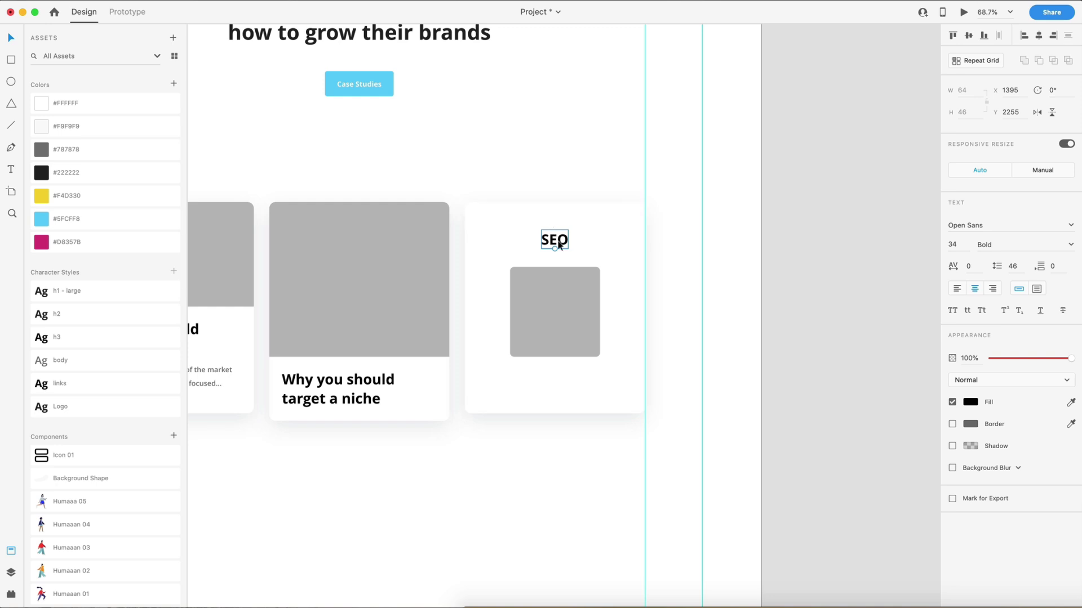
{"action": "left_click_drag", "start_coordinate": [558, 244], "coordinate": [559, 249]}
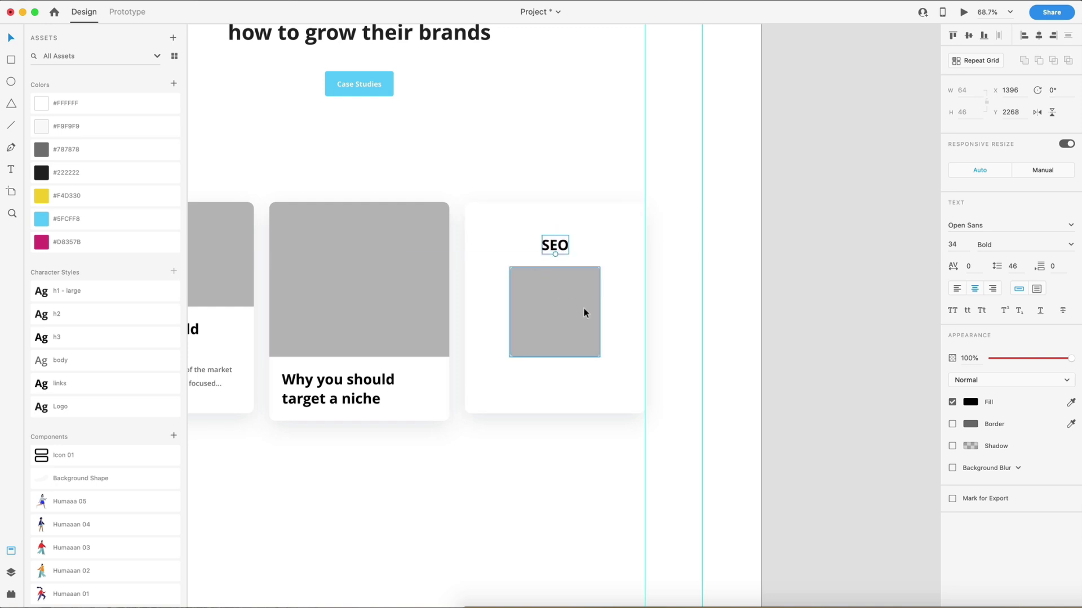
{"action": "scroll", "coordinate": [566, 394], "scroll_direction": "left", "scroll_amount": 4}
{"action": "left_click", "coordinate": [559, 467]}
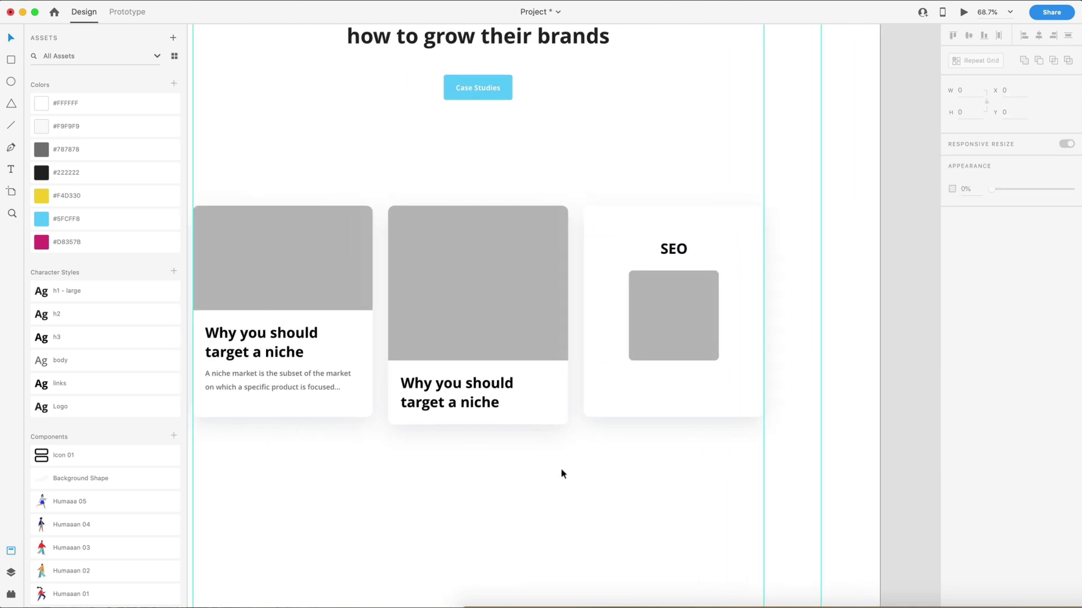
- Copy the first card's niche-market description under the SEO square and centre-align it
{"action": "left_click_drag", "start_coordinate": [268, 379], "coordinate": [682, 383]}
{"action": "left_click", "coordinate": [975, 290]}
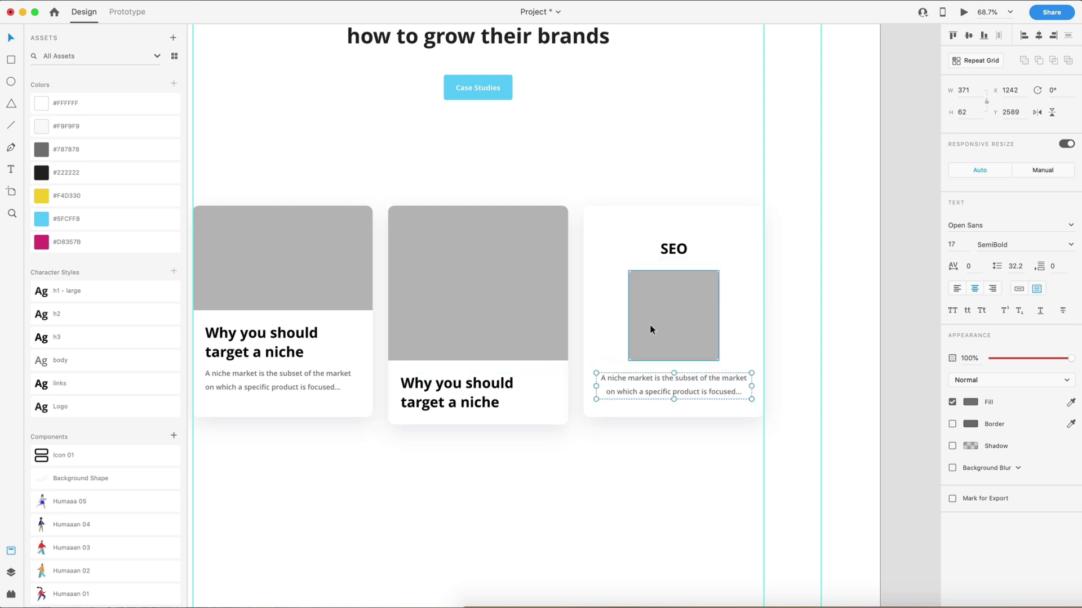
{"action": "left_click", "coordinate": [679, 466]}
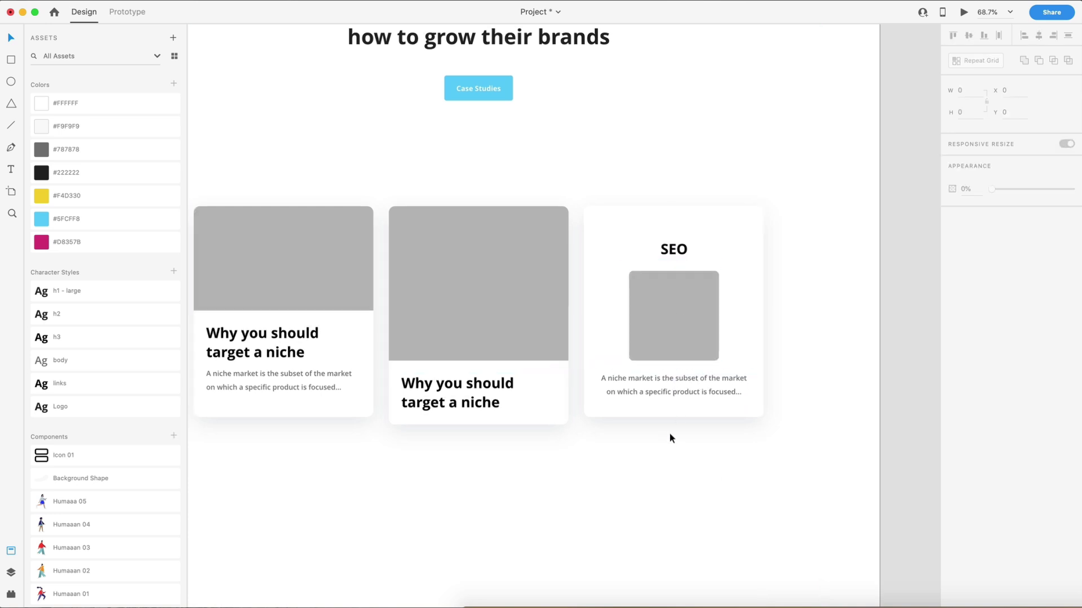
{"action": "scroll", "coordinate": [671, 437], "scroll_direction": "down", "scroll_amount": 5}
{"action": "scroll", "coordinate": [703, 454], "scroll_direction": "up", "scroll_amount": 3}
{"action": "scroll", "coordinate": [563, 445], "scroll_direction": "down", "scroll_amount": 3}
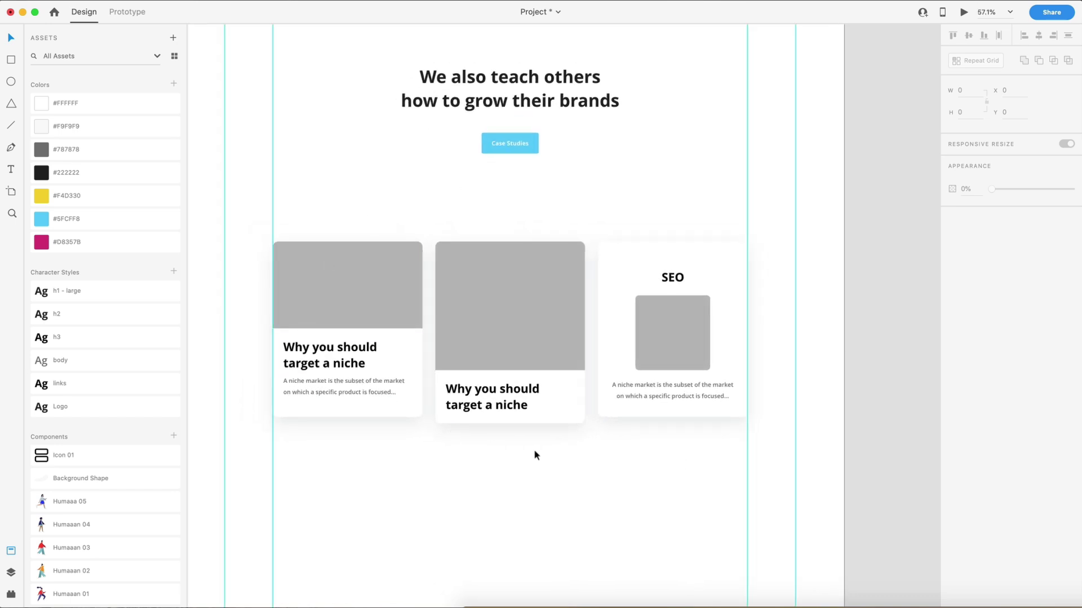
{"action": "scroll", "coordinate": [534, 450], "scroll_direction": "up", "scroll_amount": 2}
- Raise the SEO card level with the Case Studies button and copy the left card below it
{"action": "left_click_drag", "start_coordinate": [717, 384], "coordinate": [771, 144]}
{"action": "scroll", "coordinate": [680, 394], "scroll_direction": "up", "scroll_amount": 2}
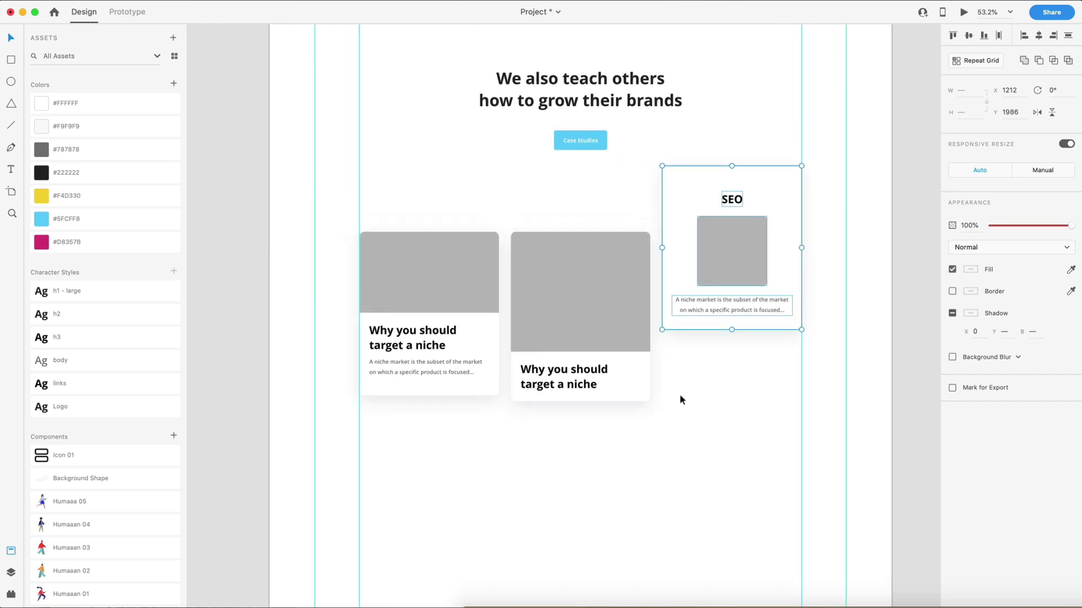
{"action": "left_click", "coordinate": [398, 235]}
{"action": "left_click_drag", "start_coordinate": [397, 262], "coordinate": [702, 373]}
{"action": "left_click", "coordinate": [693, 327]}
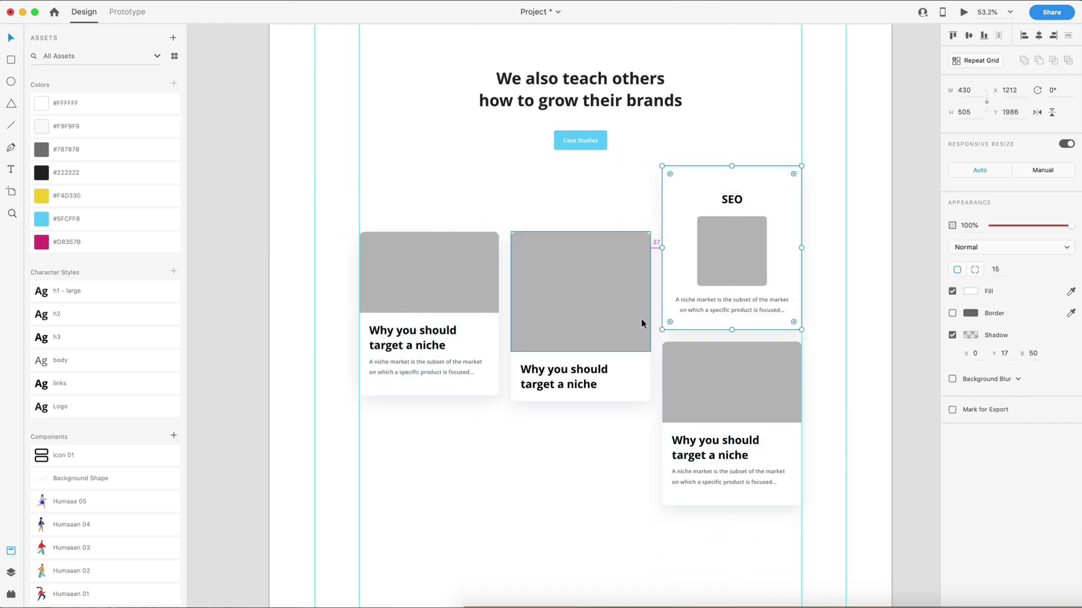
{"action": "left_click", "coordinate": [613, 437]}
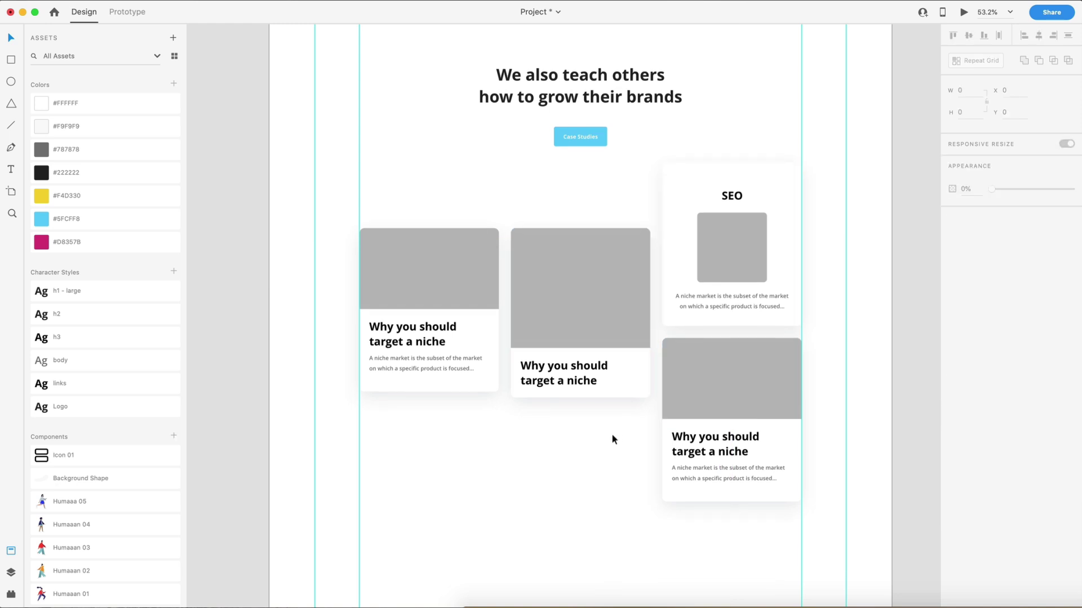
- Nudge the middle and left cards upward to stagger the columns
{"action": "scroll", "coordinate": [612, 434], "scroll_direction": "up", "scroll_amount": 2}
{"action": "left_click_drag", "start_coordinate": [575, 349], "coordinate": [571, 324]}
{"action": "left_click_drag", "start_coordinate": [398, 310], "coordinate": [396, 269]}
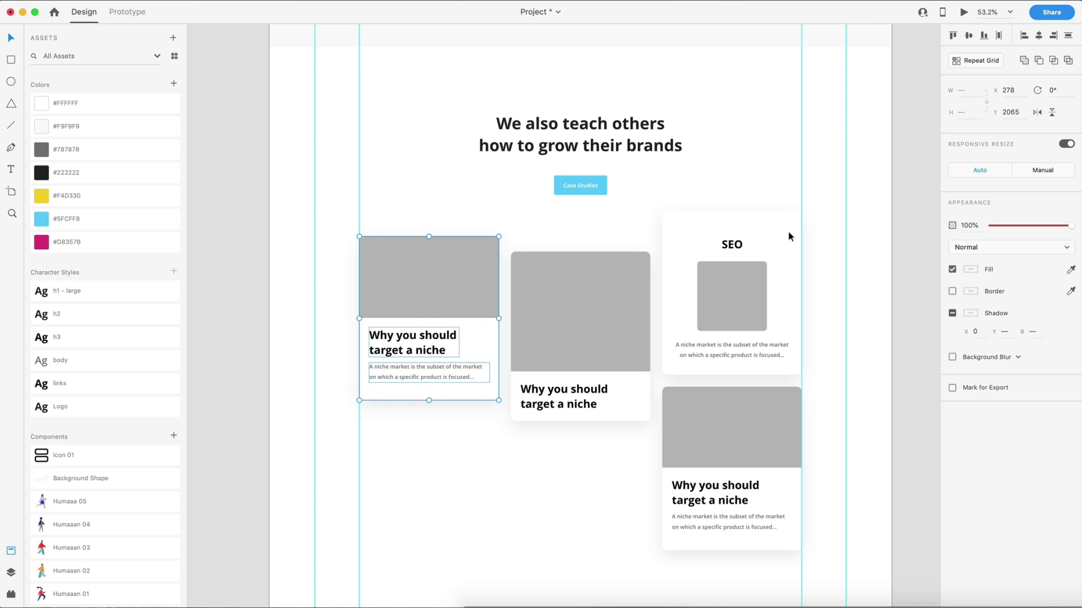
{"action": "left_click", "coordinate": [553, 481]}
{"action": "scroll", "coordinate": [552, 481], "scroll_direction": "down", "scroll_amount": 1}
{"action": "scroll", "coordinate": [552, 481], "scroll_direction": "down", "scroll_amount": 1}
- Copy the middle card and the SEO card into the second row below the middle card
{"action": "left_click_drag", "start_coordinate": [570, 278], "coordinate": [437, 406]}
{"action": "scroll", "coordinate": [565, 442], "scroll_direction": "down", "scroll_amount": 2}
{"action": "left_click", "coordinate": [777, 296]}
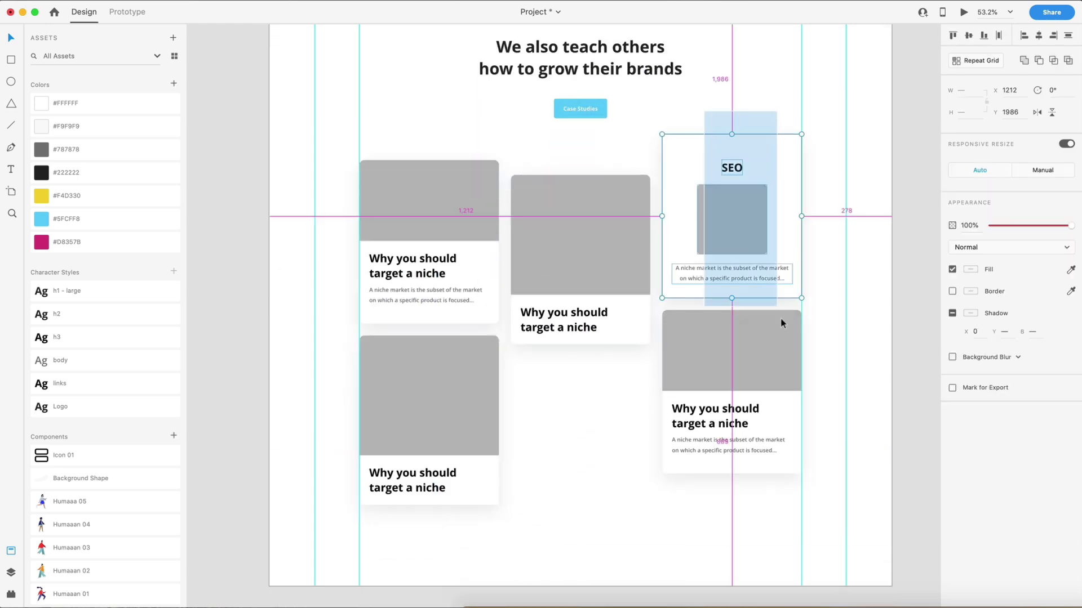
{"action": "left_click_drag", "start_coordinate": [766, 288], "coordinate": [632, 402]}
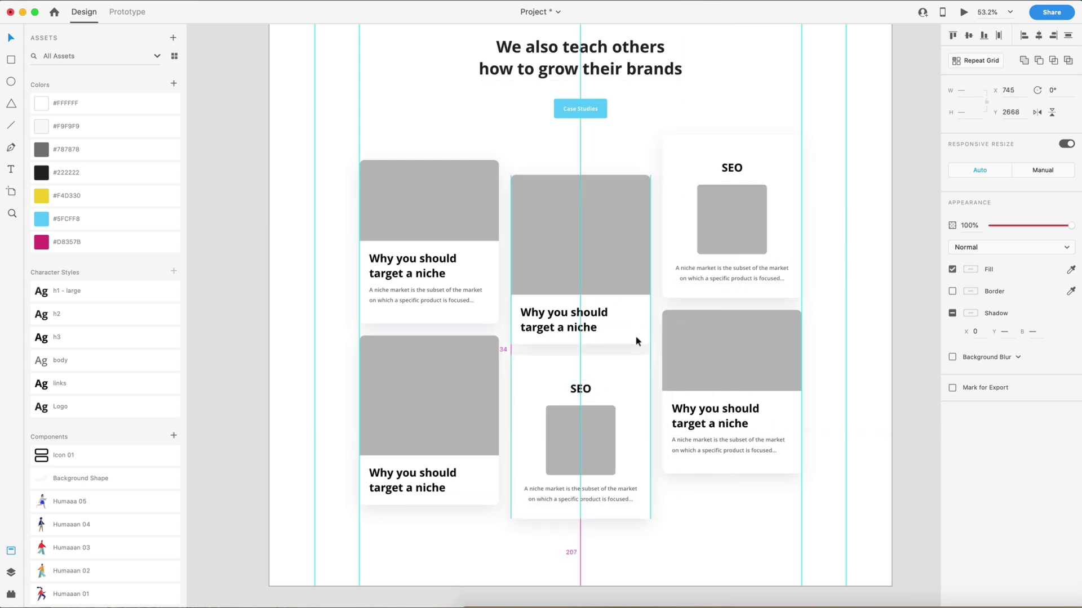
{"action": "left_click", "coordinate": [844, 325]}
{"action": "scroll", "coordinate": [898, 454], "scroll_direction": "down", "scroll_amount": 1}
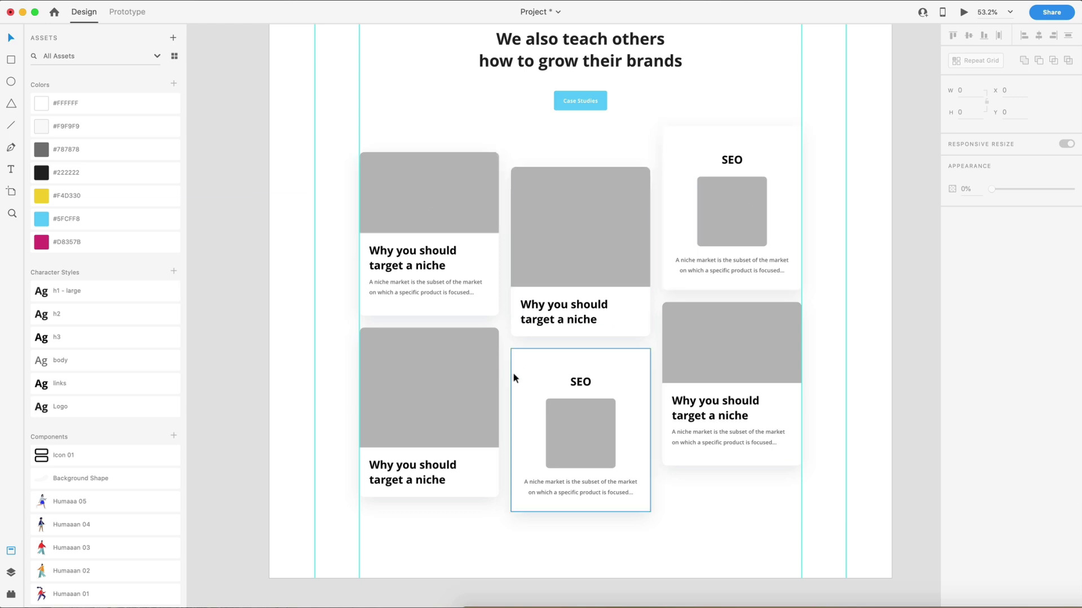
- Fill the first card's image magenta #D8357B and the lower-left card's image blue #5FCFF8
{"action": "left_click", "coordinate": [431, 180]}
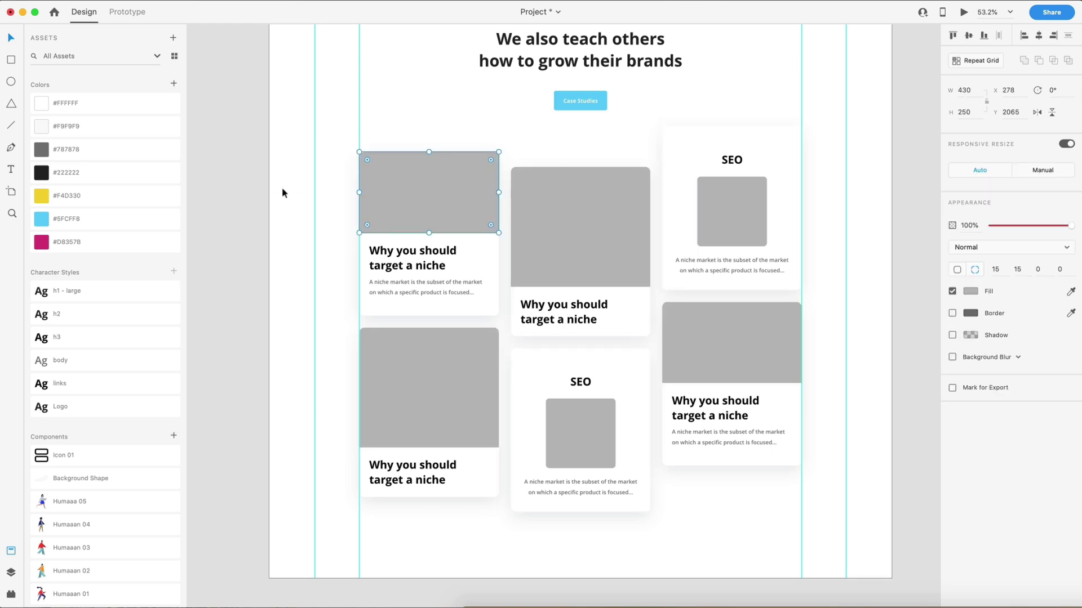
{"action": "left_click", "coordinate": [41, 243]}
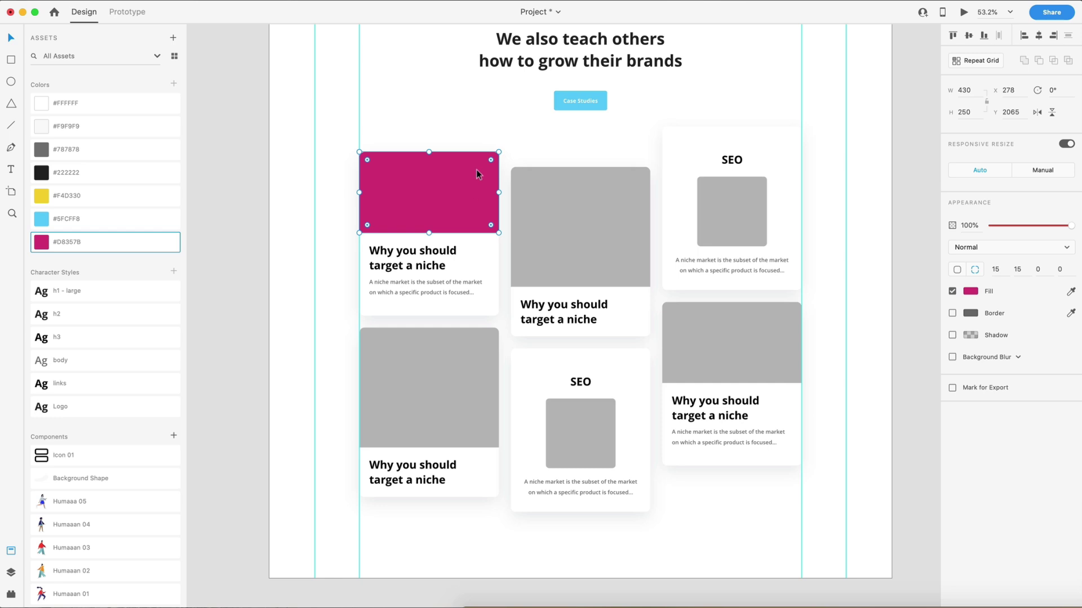
{"action": "scroll", "coordinate": [458, 195], "scroll_direction": "up", "scroll_amount": 3}
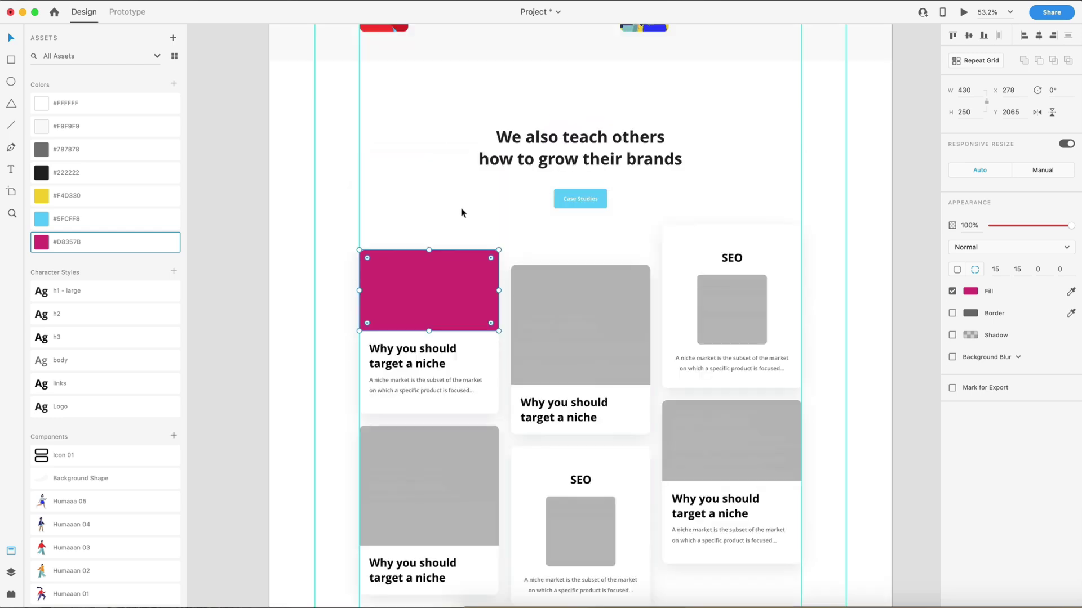
{"action": "scroll", "coordinate": [461, 212], "scroll_direction": "up", "scroll_amount": 4}
{"action": "scroll", "coordinate": [395, 197], "scroll_direction": "down", "scroll_amount": 6}
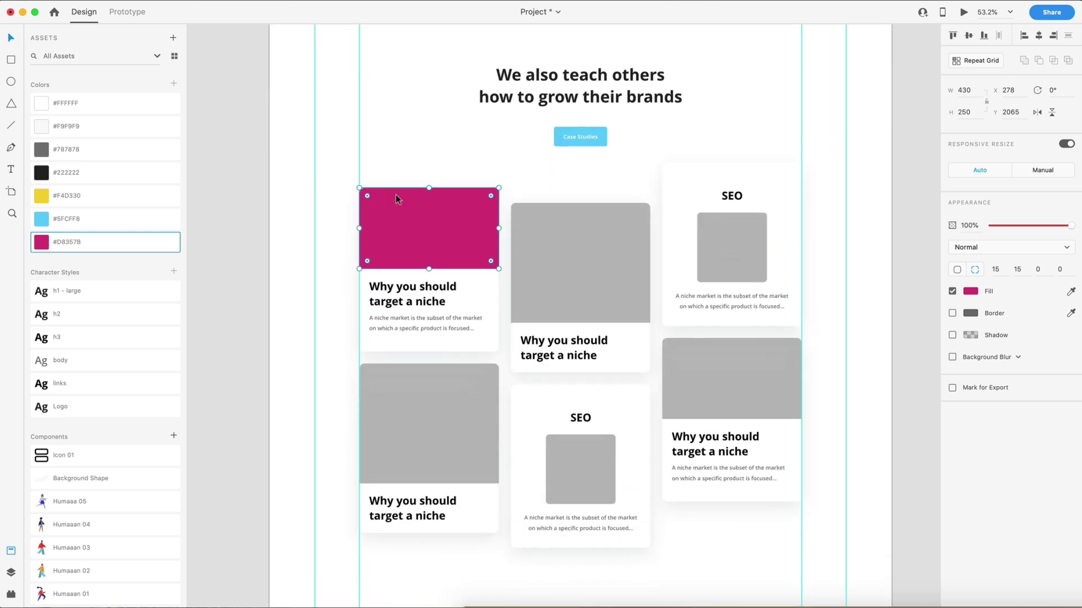
{"action": "scroll", "coordinate": [406, 194], "scroll_direction": "down", "scroll_amount": 1}
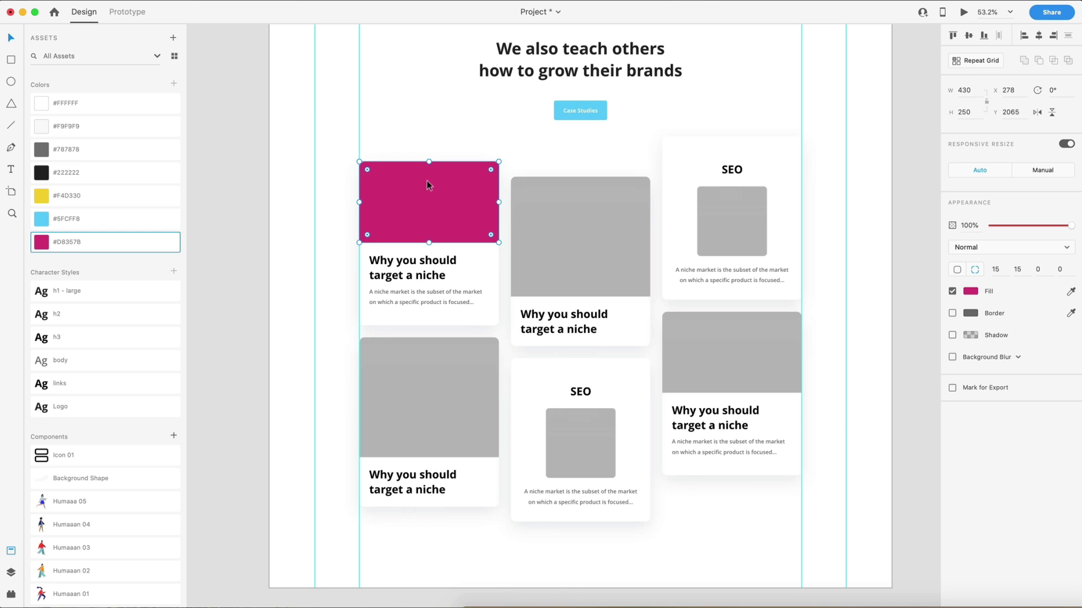
{"action": "left_click", "coordinate": [418, 422]}
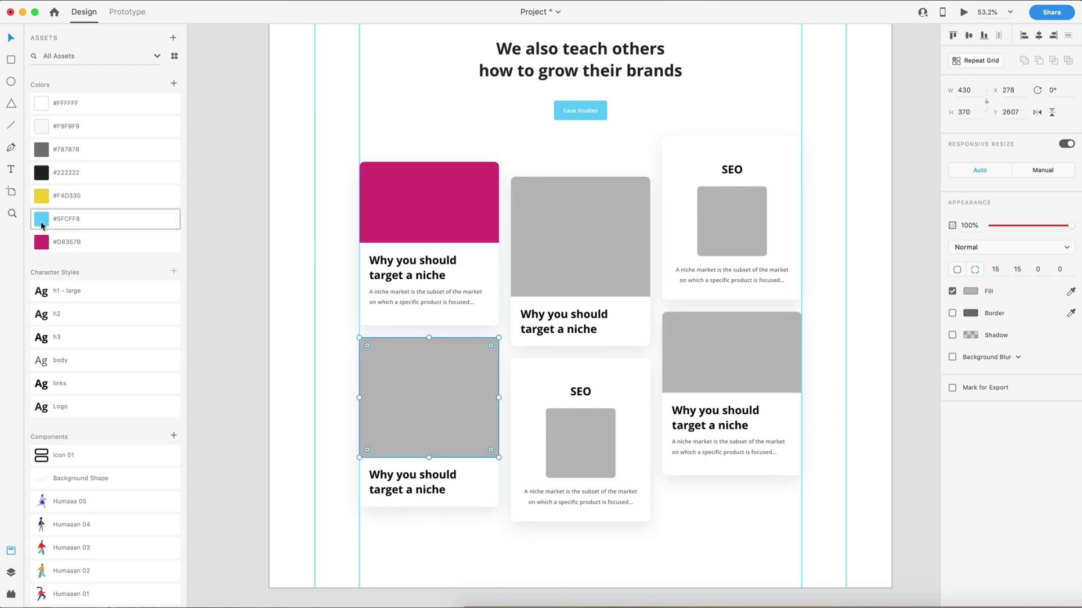
{"action": "left_click", "coordinate": [62, 219]}
- Fill the top-middle image yellow #F4D330, the lower SEO and right images blue, the top SEO square yellow
{"action": "left_click", "coordinate": [567, 234]}
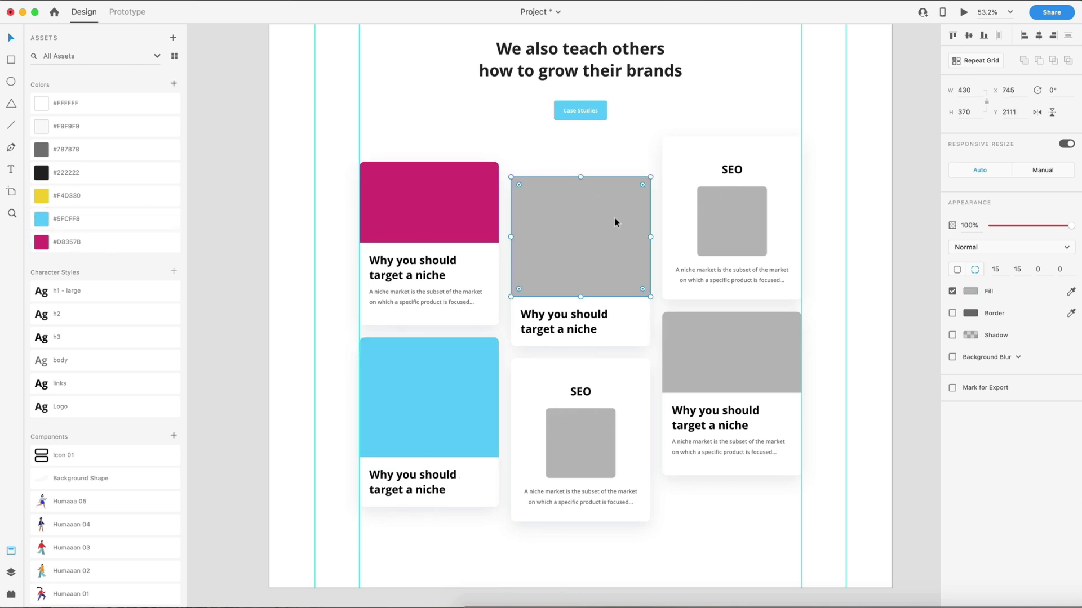
{"action": "left_click", "coordinate": [51, 195]}
{"action": "left_click", "coordinate": [561, 413]}
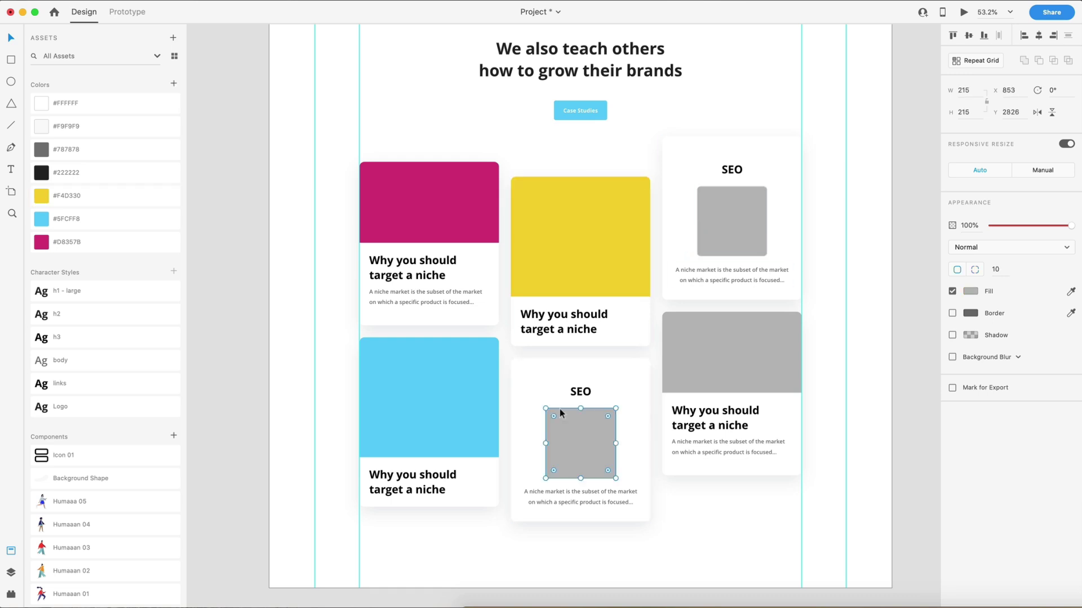
{"action": "left_click", "coordinate": [50, 220]}
{"action": "left_click", "coordinate": [669, 320]}
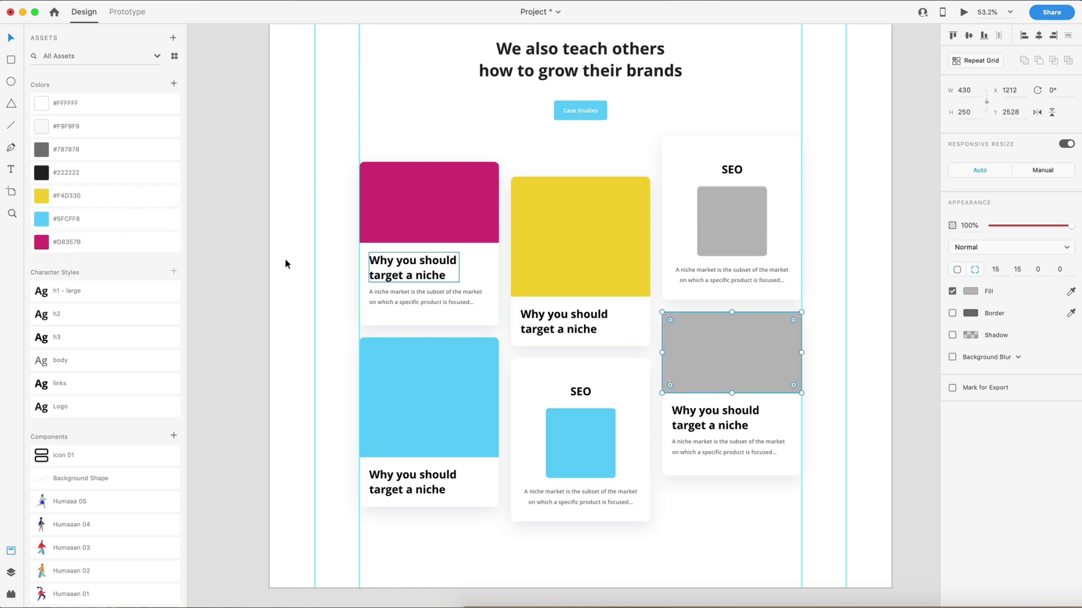
{"action": "left_click", "coordinate": [45, 219]}
{"action": "left_click", "coordinate": [720, 211]}
{"action": "left_click", "coordinate": [45, 196]}
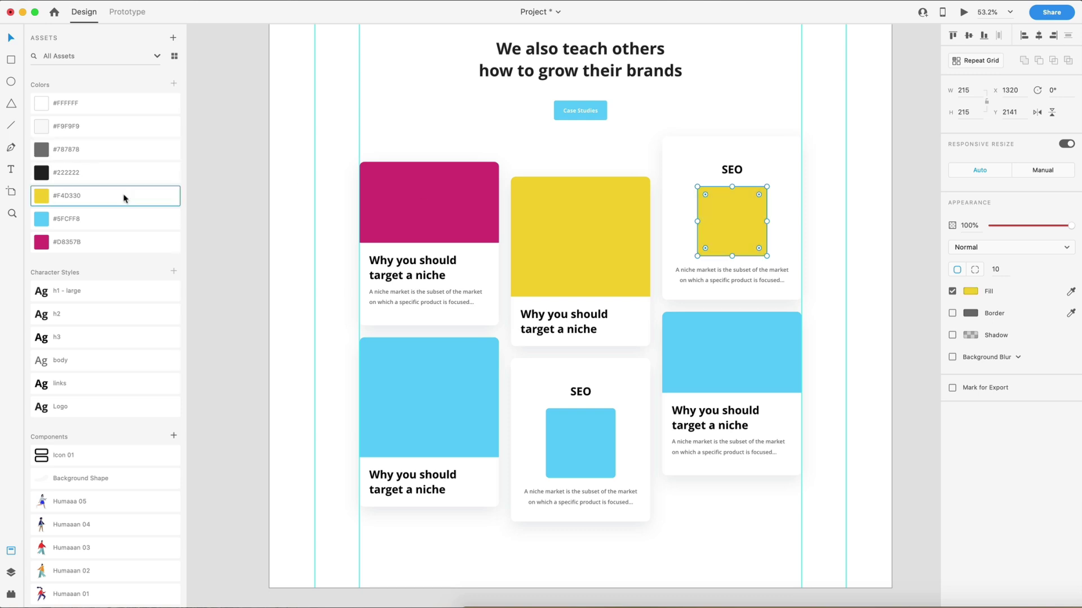
- Place the walking, phone, sitting and two-person illustrations into four card images
{"action": "left_click", "coordinate": [337, 377]}
{"action": "scroll", "coordinate": [336, 377], "scroll_direction": "down", "scroll_amount": 1}
{"action": "key", "text": "ctrl+v"}
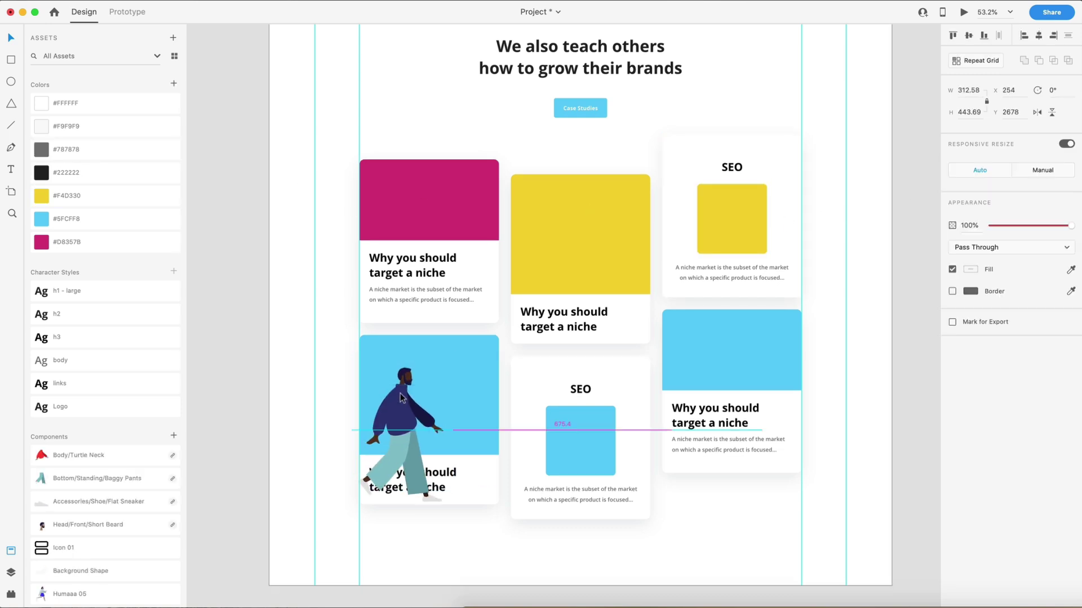
{"action": "left_click", "coordinate": [337, 369]}
{"action": "left_click", "coordinate": [431, 417]}
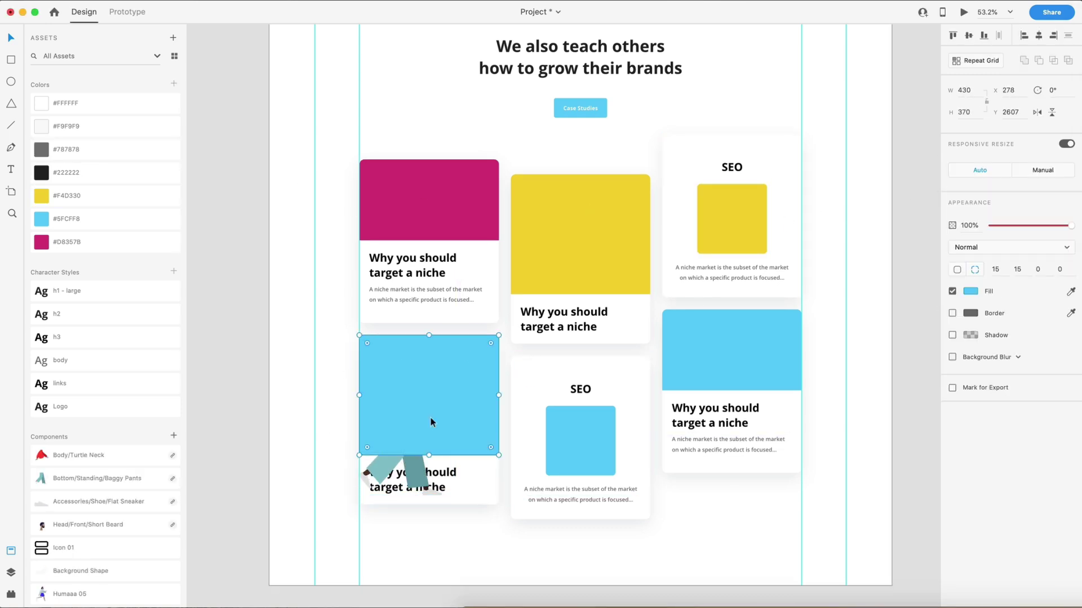
{"action": "key", "text": "ctrl+v"}
{"action": "left_click_drag", "start_coordinate": [620, 278], "coordinate": [622, 282]}
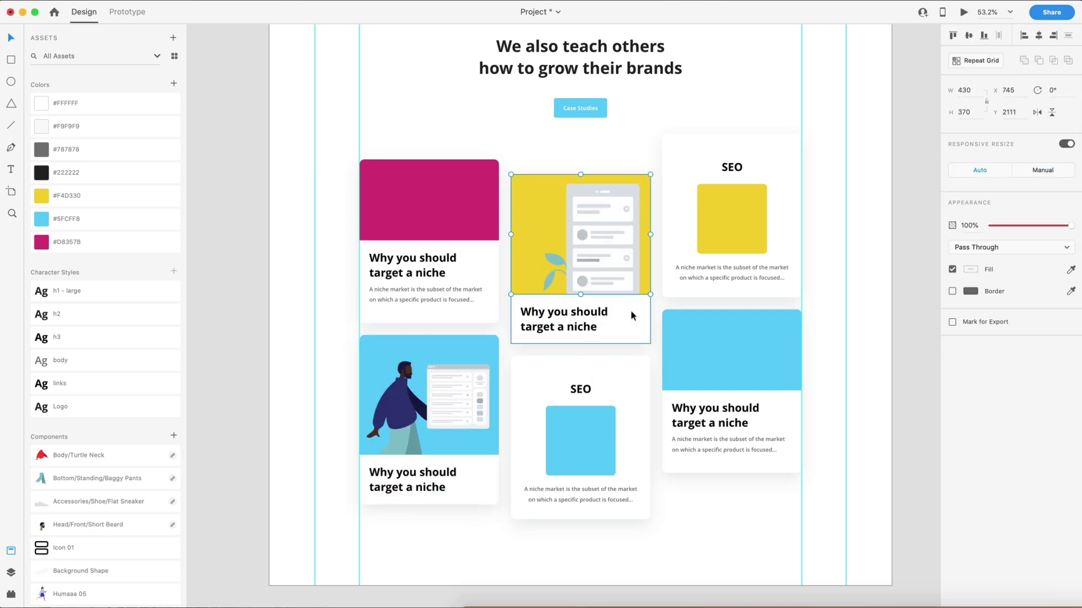
{"action": "key", "text": "ctrl+v"}
{"action": "left_click_drag", "start_coordinate": [810, 238], "coordinate": [749, 272]}
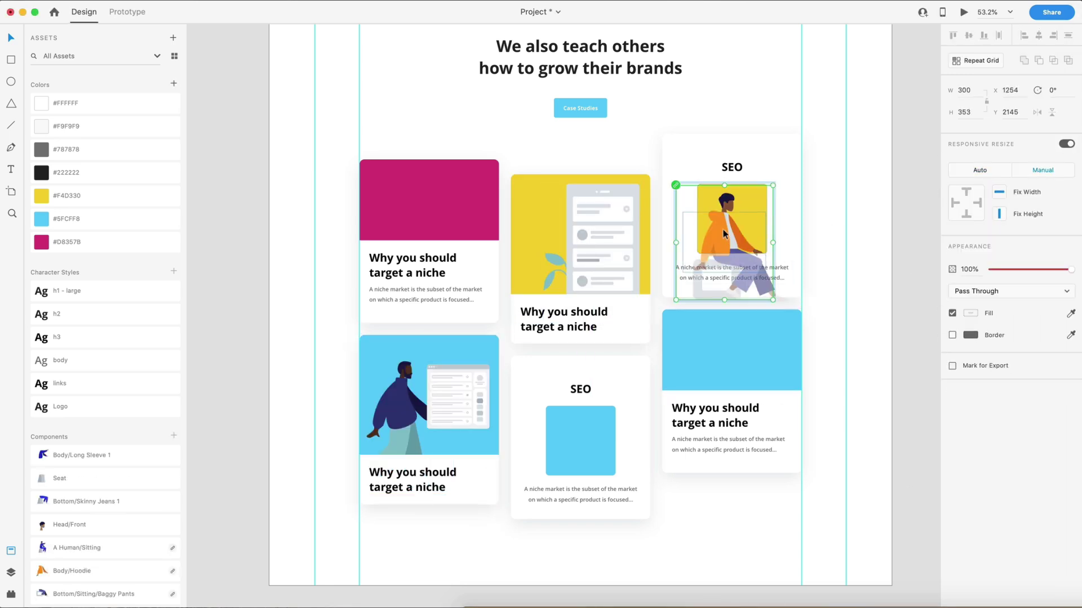
{"action": "key", "text": "ctrl+v"}
{"action": "left_click_drag", "start_coordinate": [778, 394], "coordinate": [732, 383]}
{"action": "left_click", "coordinate": [879, 386]}
- Mask decorative circle and blob shapes inside the magenta card image
{"action": "key", "text": "ctrl+v"}
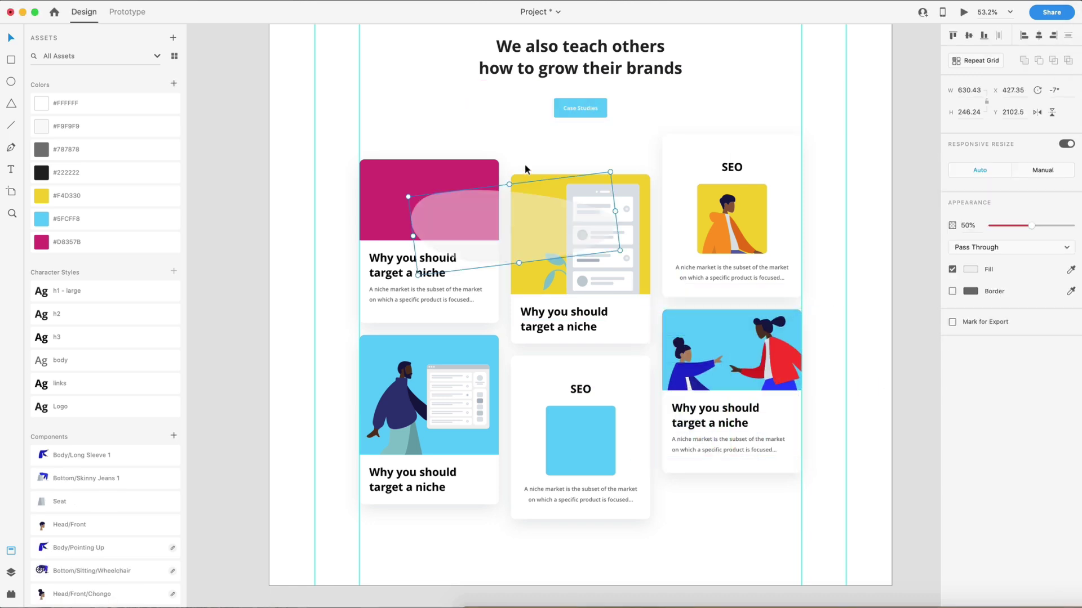
{"action": "left_click", "coordinate": [441, 192]}
{"action": "left_click_drag", "start_coordinate": [441, 191], "coordinate": [373, 179]}
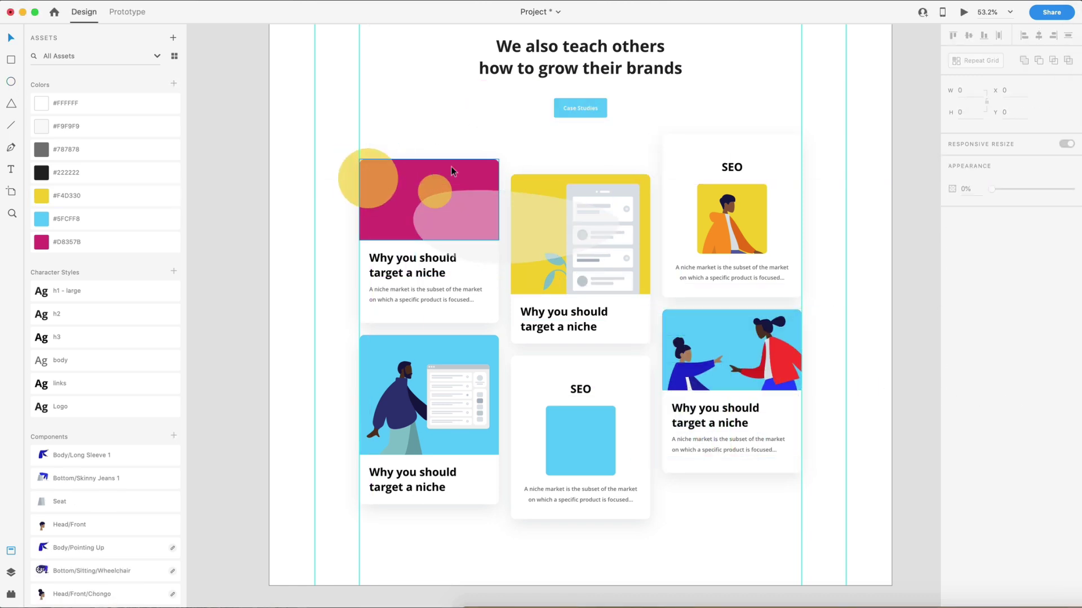
{"action": "key", "text": "super+shift+bracketleft"}
{"action": "left_click", "coordinate": [464, 123]}
{"action": "left_click", "coordinate": [366, 169]}
{"action": "left_click", "coordinate": [429, 203], "text": "shift"}
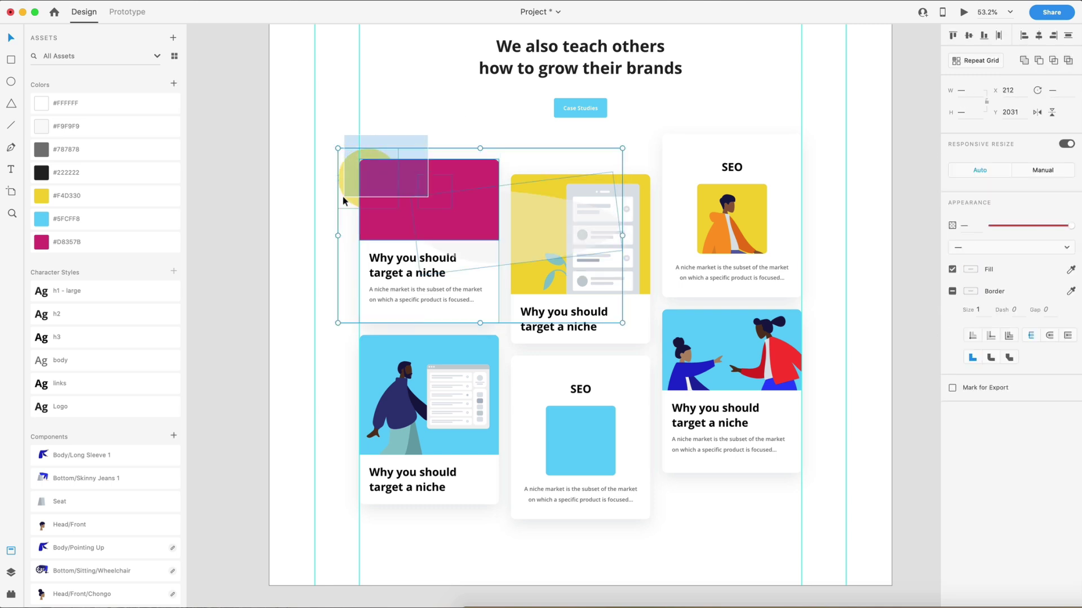
{"action": "key", "text": "super+shift+m"}
{"action": "left_click", "coordinate": [502, 145]}
- Paste three tilted rectangles over the lower cards and recolour them yellow, blue and magenta
{"action": "key", "text": "super+v"}
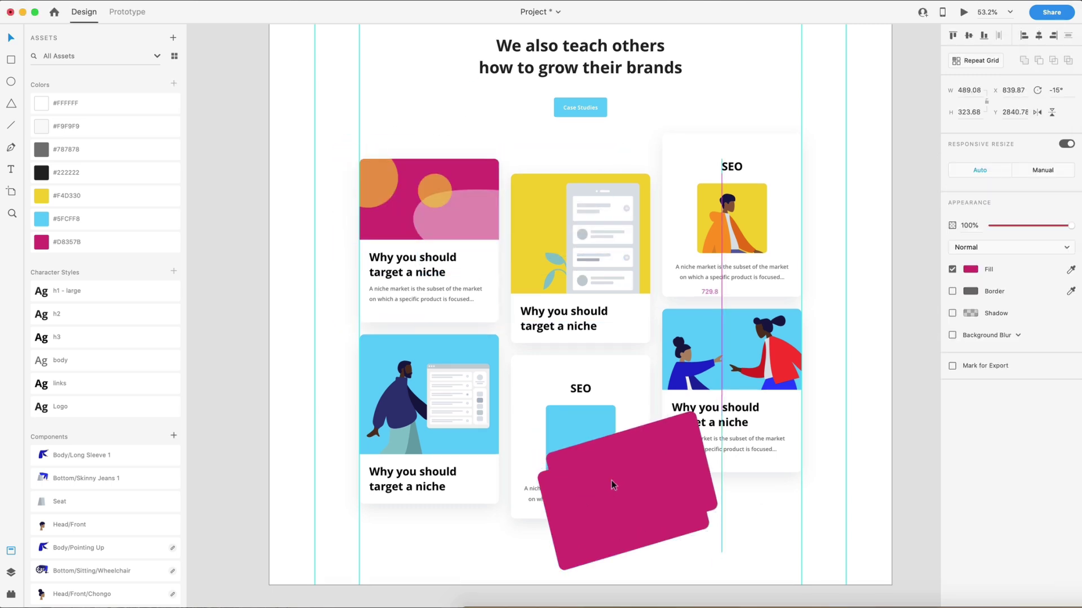
{"action": "left_click", "coordinate": [41, 196]}
{"action": "left_click", "coordinate": [970, 269]}
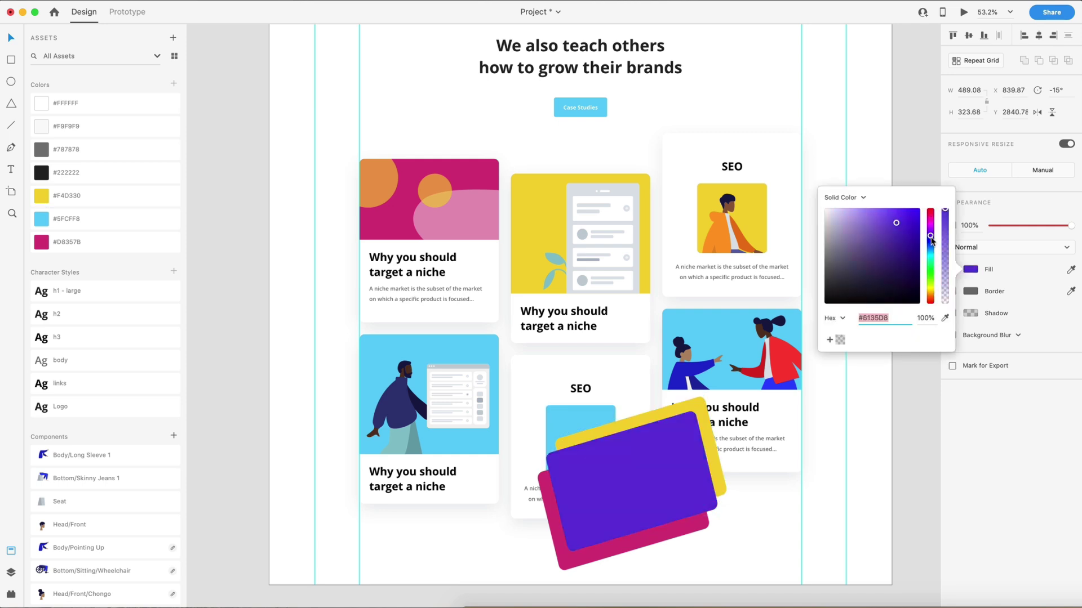
{"action": "left_click", "coordinate": [936, 203]}
{"action": "key", "text": "super+v"}
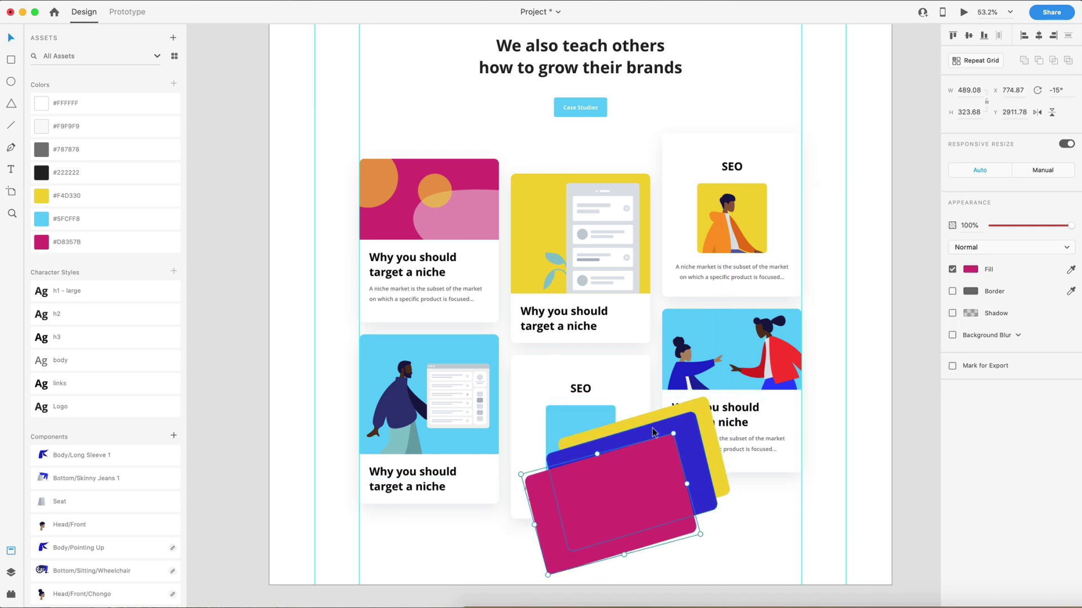
{"action": "left_click_drag", "start_coordinate": [620, 490], "coordinate": [640, 476]}
{"action": "left_click", "coordinate": [557, 413]}
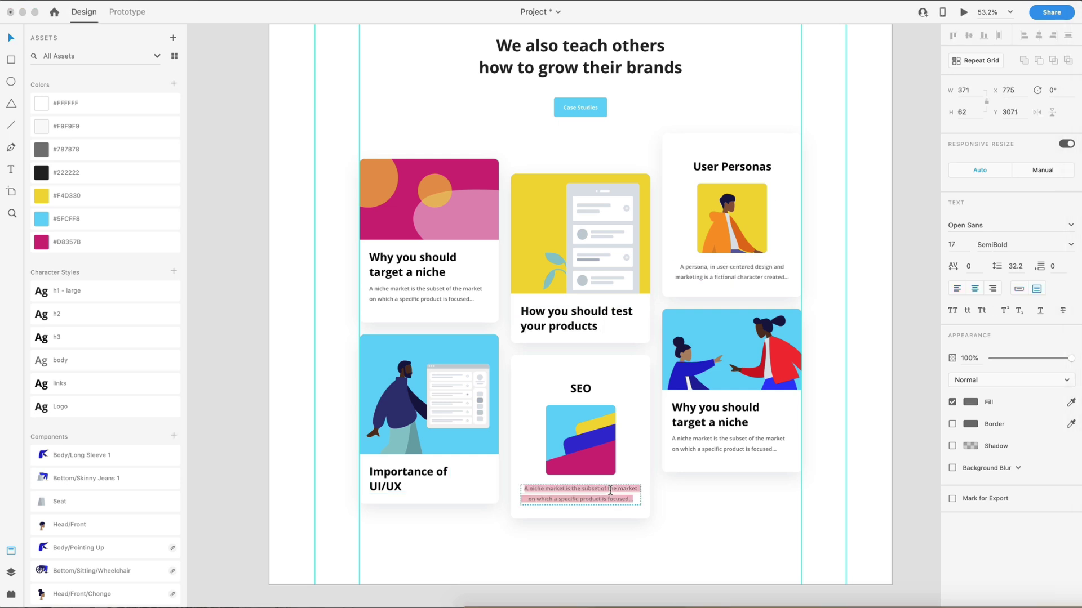
- Deselect the finished card texts and save the project with Cmd+S
{"action": "left_click", "coordinate": [906, 412]}
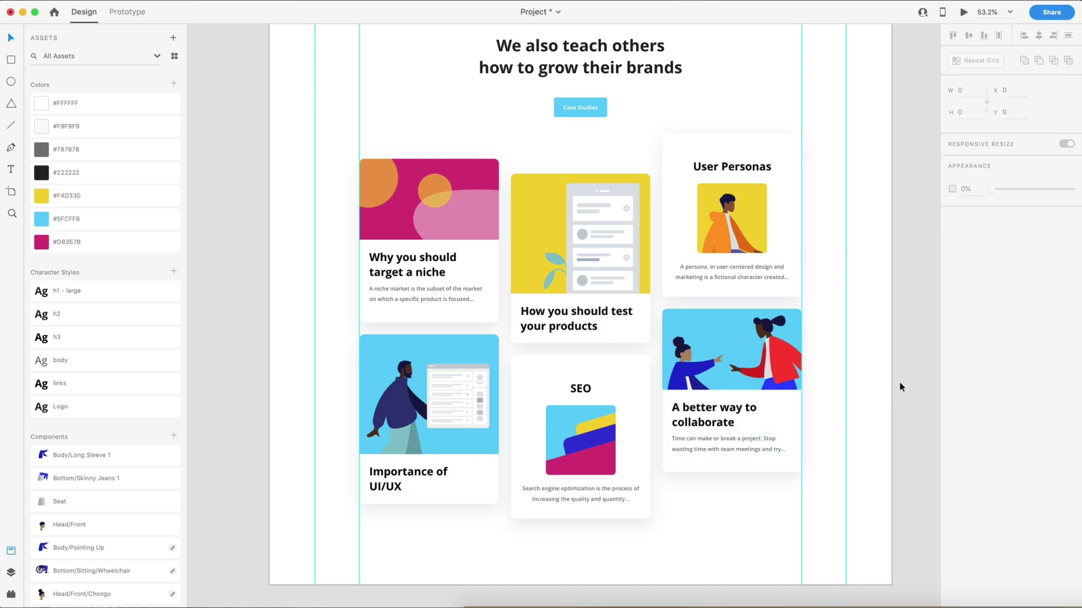
{"action": "key", "text": "super+s"}
{"action": "scroll", "coordinate": [894, 377], "scroll_direction": "up", "scroll_amount": 1}
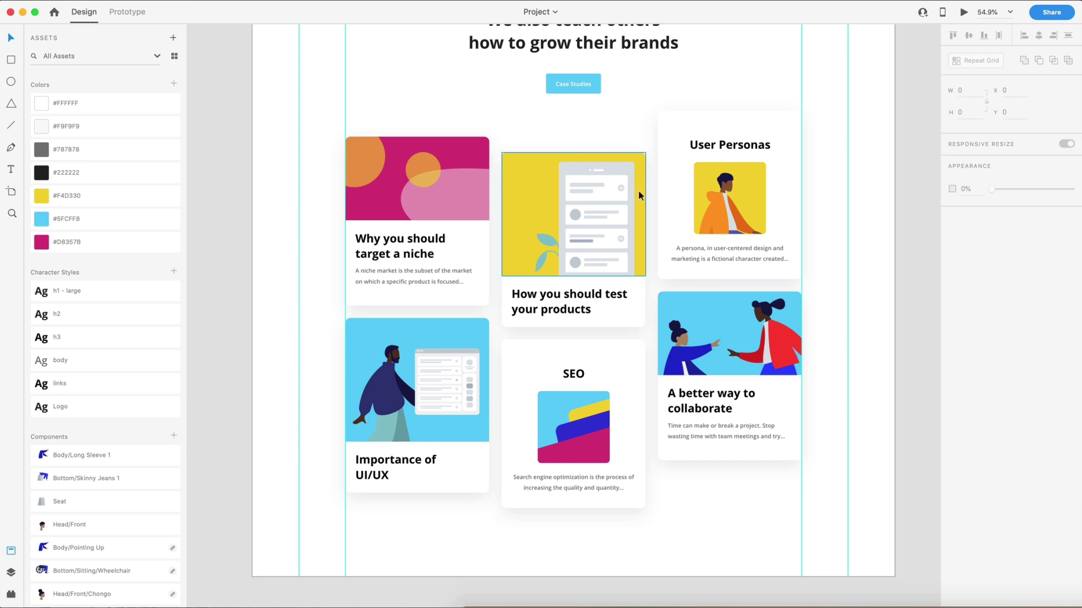
{"action": "scroll", "coordinate": [708, 273], "scroll_direction": "down", "scroll_amount": 3}
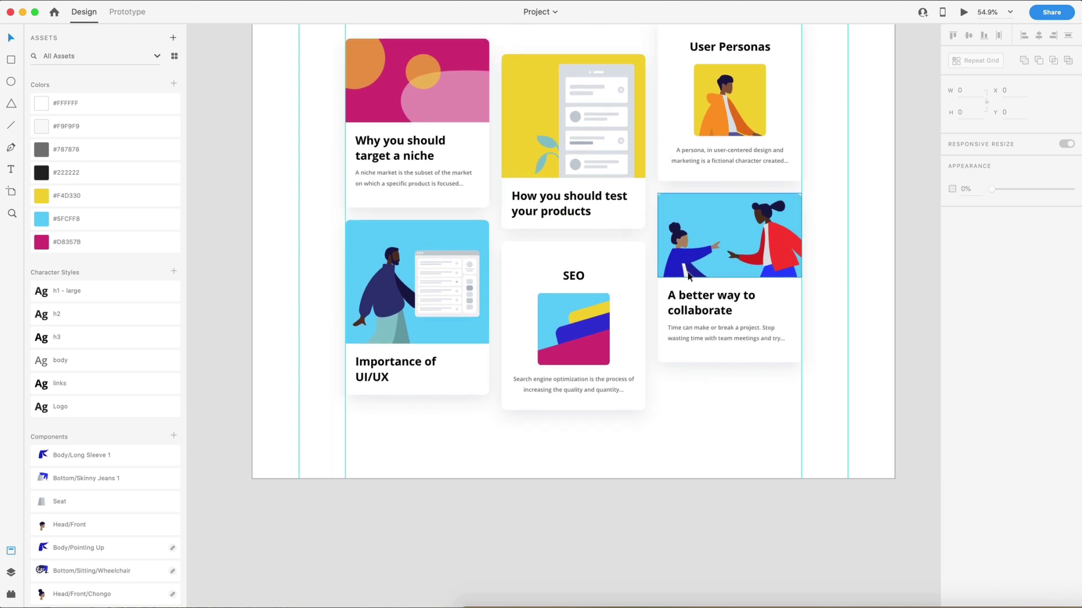
{"action": "scroll", "coordinate": [715, 396], "scroll_direction": "down", "scroll_amount": 5}
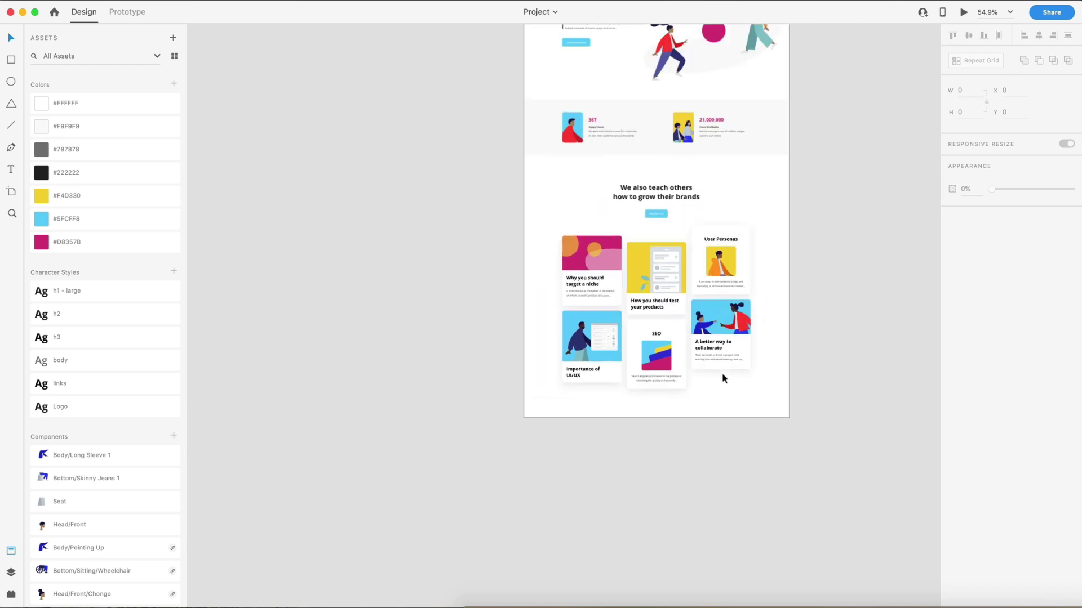
- Increase the Design artboard height by +800 px, from 3380 to 4180
{"action": "left_click", "coordinate": [479, 106]}
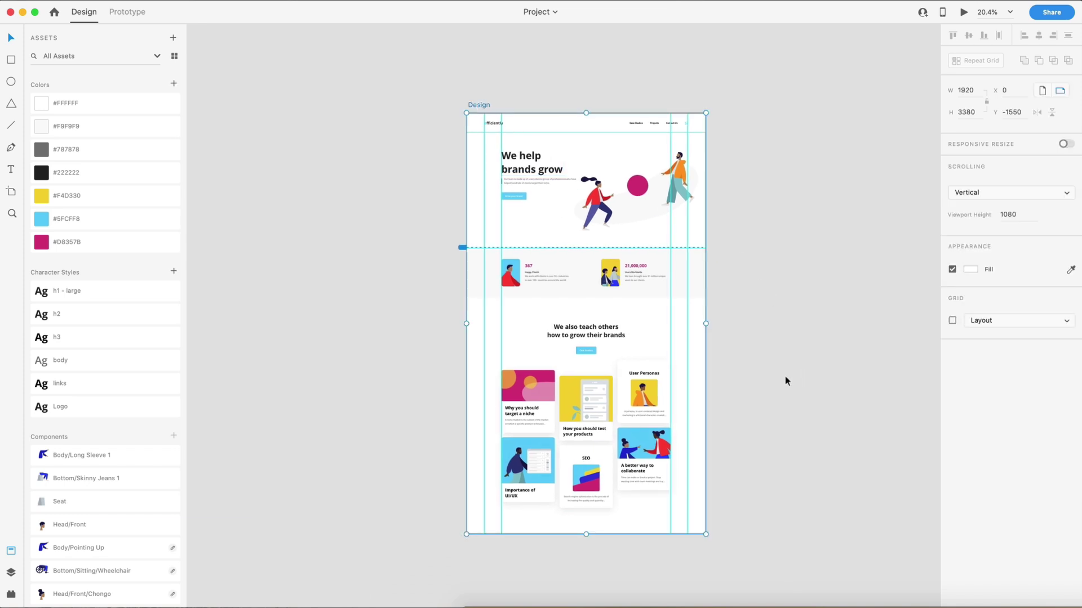
{"action": "left_click", "coordinate": [976, 109]}
{"action": "left_click", "coordinate": [977, 112]}
{"action": "type", "text": "+800"}
{"action": "key", "text": "Return"}
{"action": "scroll", "coordinate": [750, 360], "scroll_direction": "down", "scroll_amount": 10}
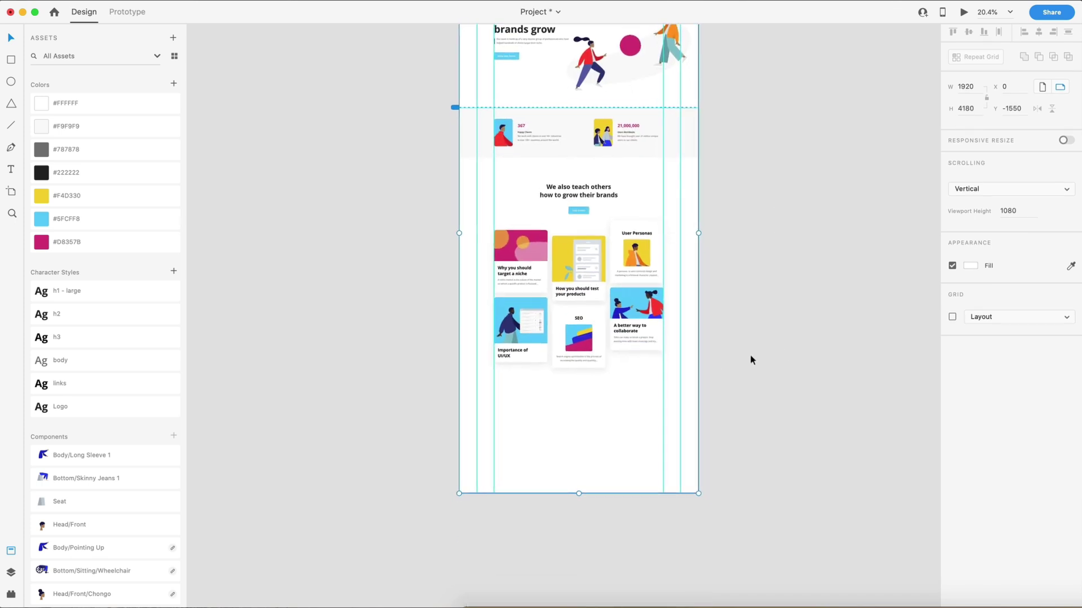
{"action": "scroll", "coordinate": [578, 439], "scroll_direction": "up", "scroll_amount": 5}
{"action": "left_click", "coordinate": [12, 61]}
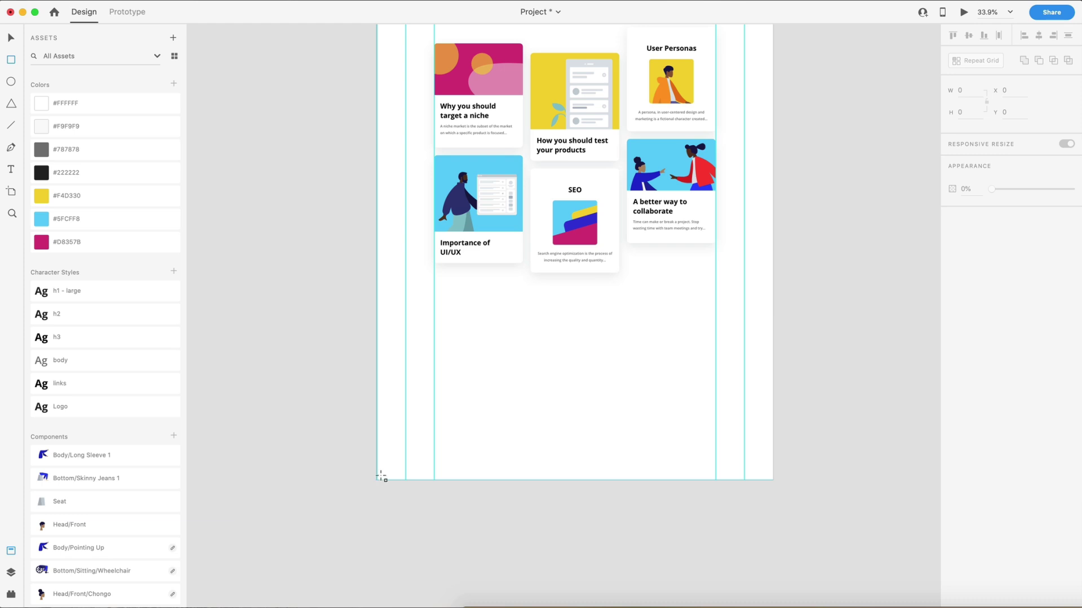
- Draw a borderless 1920×800 magenta #D8357B rectangle across the bottom of the artboard
{"action": "left_click_drag", "start_coordinate": [381, 477], "coordinate": [773, 341]}
{"action": "left_click", "coordinate": [970, 113]}
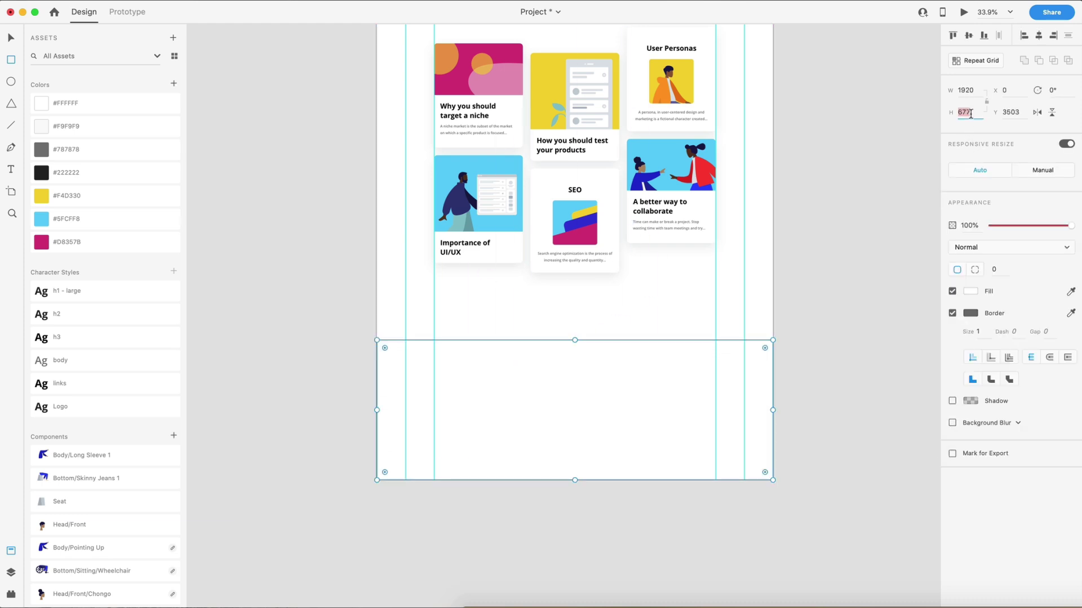
{"action": "type", "text": "800"}
{"action": "key", "text": "Return"}
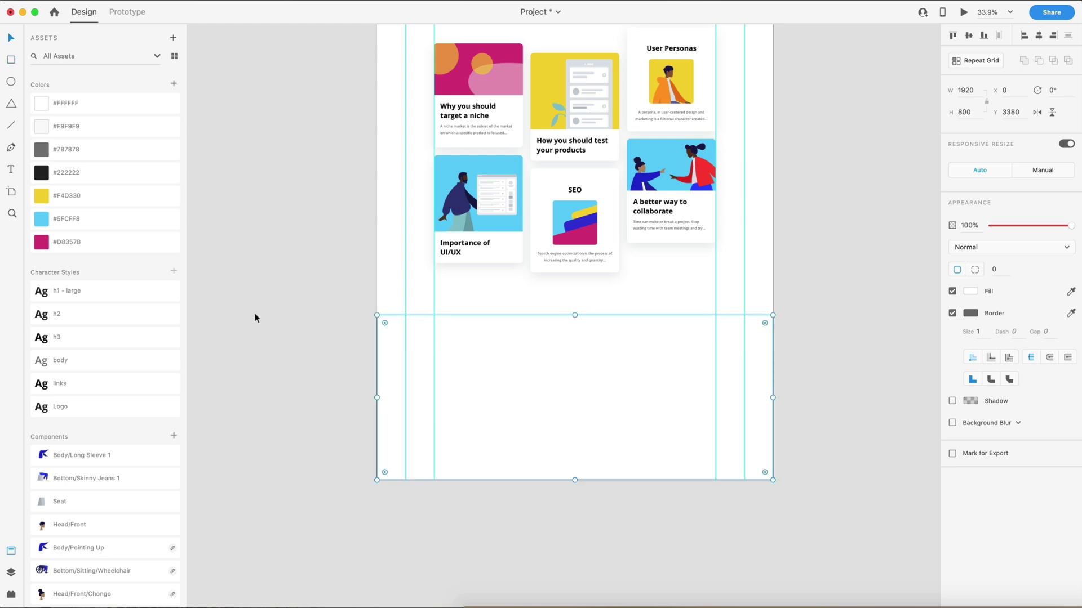
{"action": "left_click", "coordinate": [40, 243]}
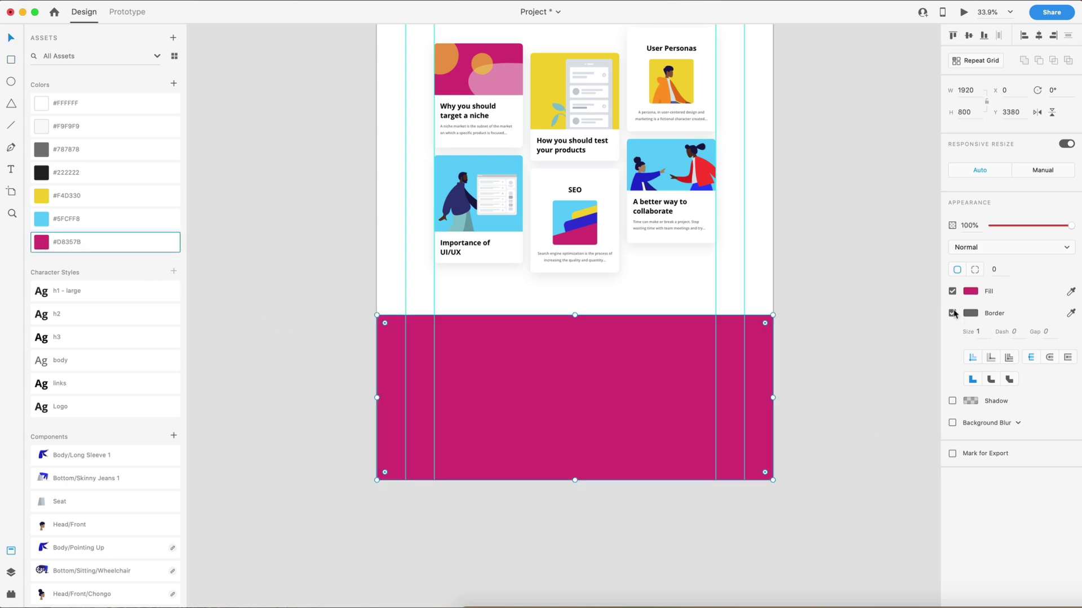
{"action": "left_click", "coordinate": [903, 403]}
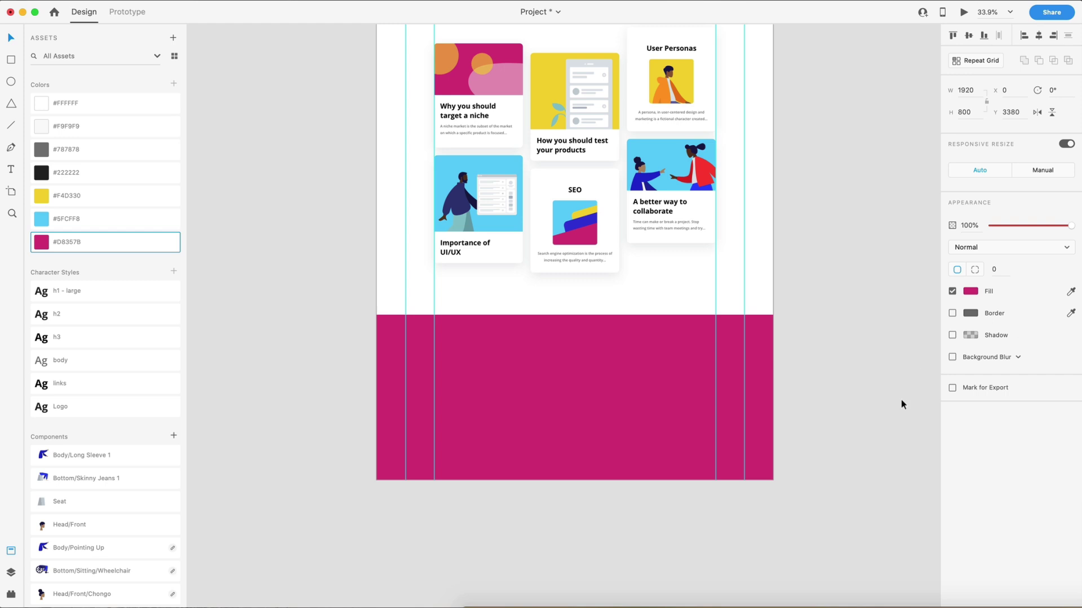
{"action": "scroll", "coordinate": [617, 431], "scroll_direction": "down", "scroll_amount": 3}
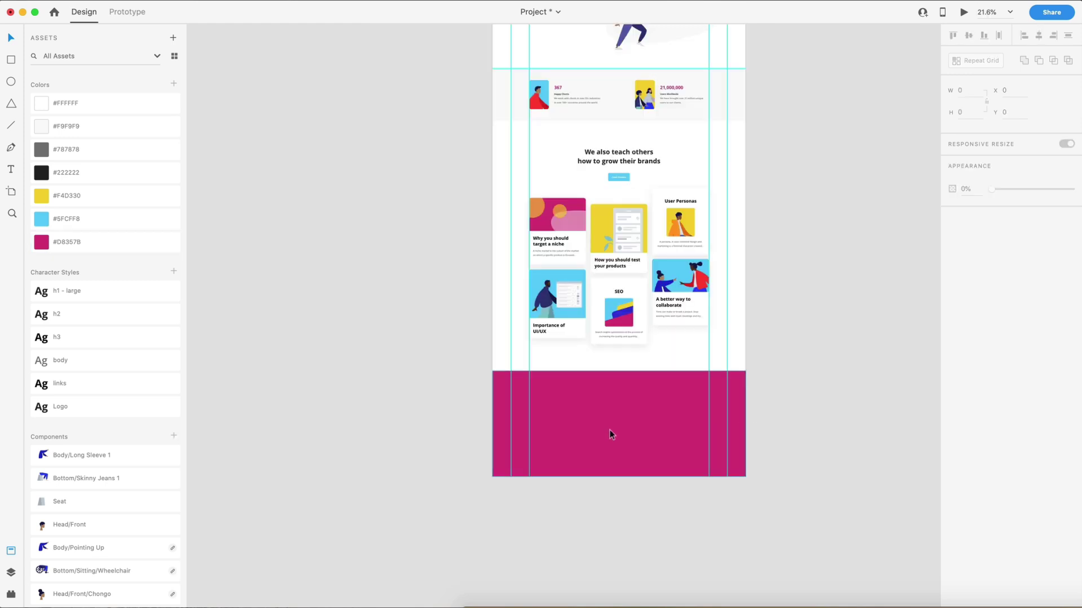
{"action": "scroll", "coordinate": [613, 428], "scroll_direction": "up", "scroll_amount": 5}
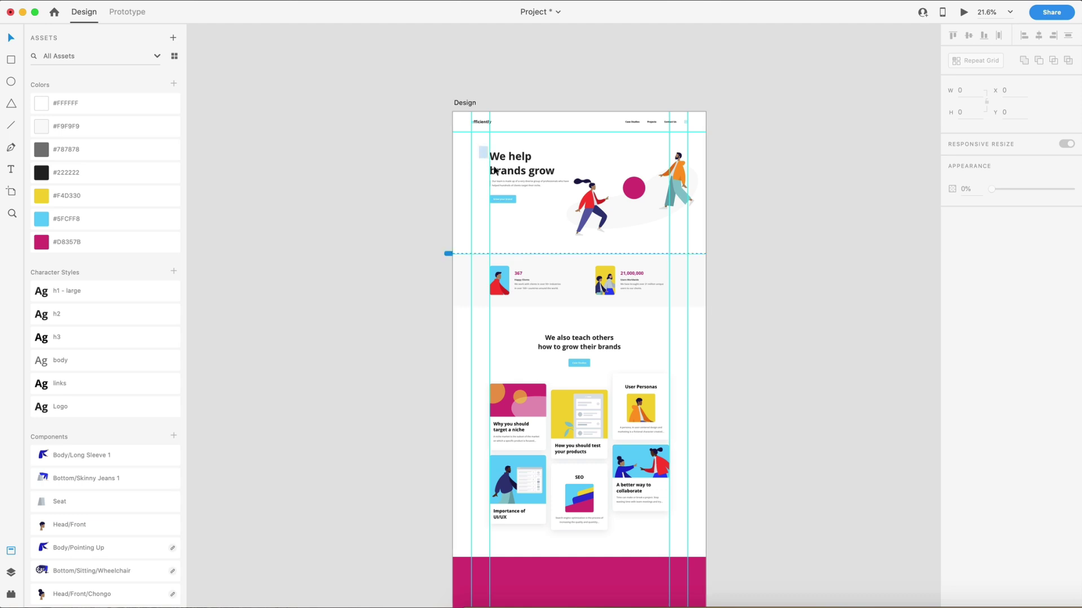
{"action": "left_click_drag", "start_coordinate": [475, 152], "coordinate": [525, 207]}
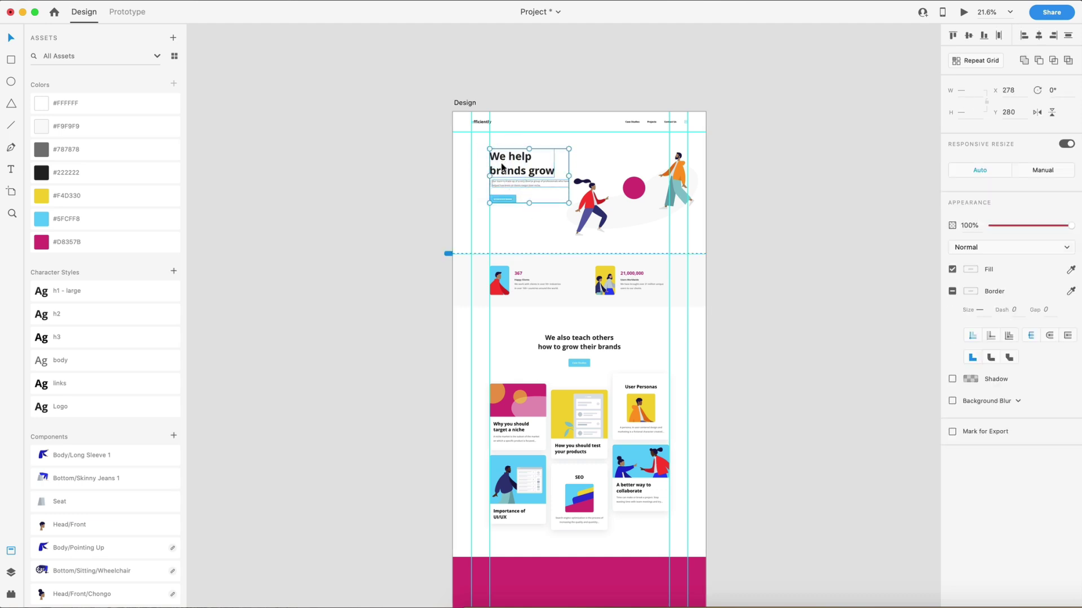
- Alt-drag a copy of the 'We help brands grow' heading, paragraph and button into the footer
{"action": "key", "text": "alt"}
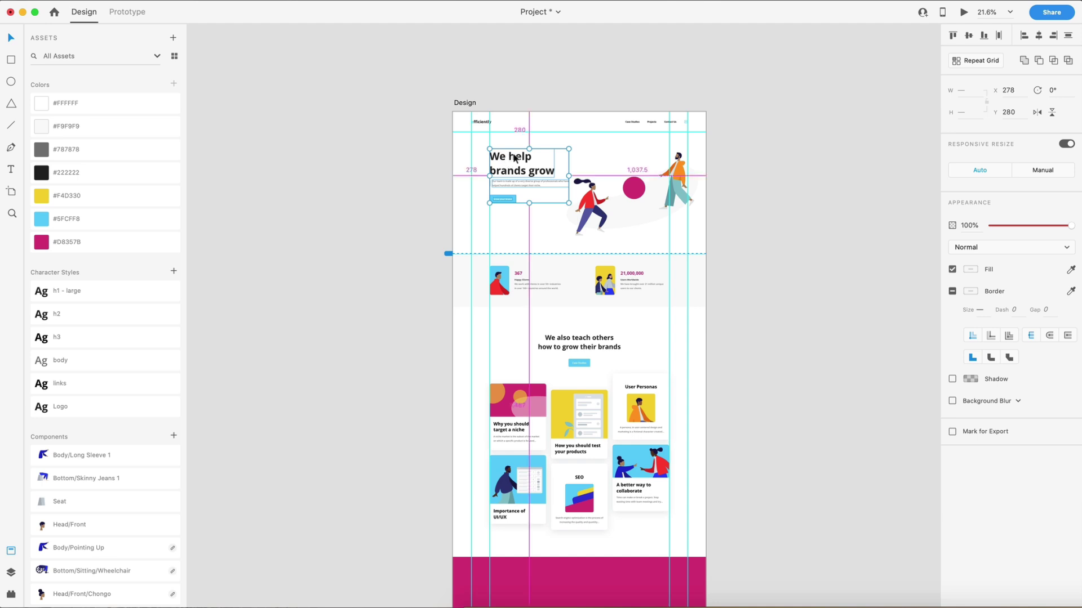
{"action": "left_click_drag", "start_coordinate": [518, 172], "coordinate": [516, 587]}
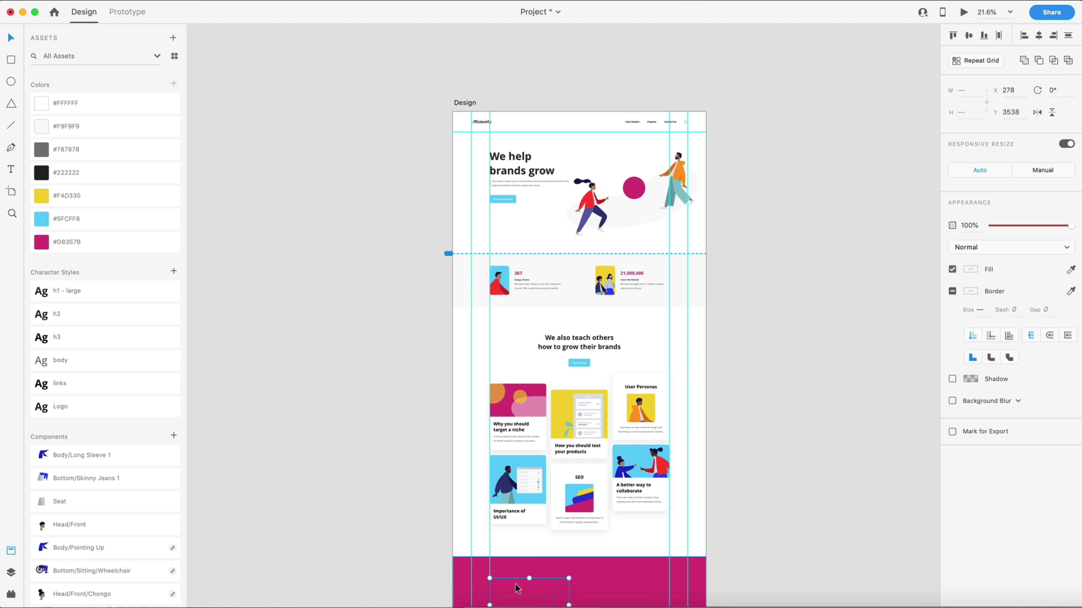
{"action": "scroll", "coordinate": [552, 526], "scroll_direction": "down", "scroll_amount": 5}
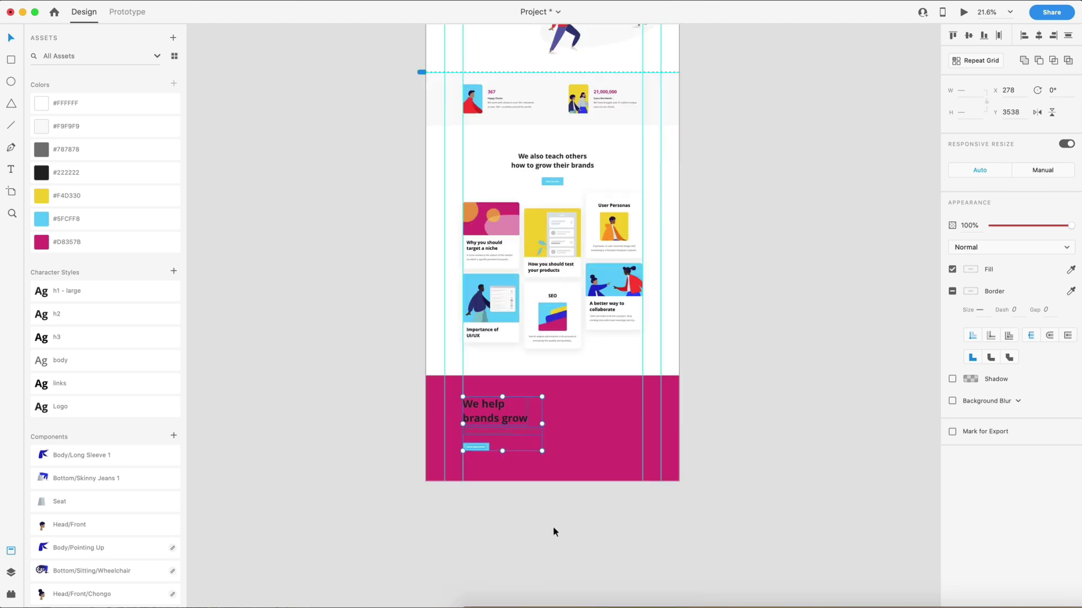
- Nudge the footer paragraph left so it sits on the layout guide
{"action": "left_click", "coordinate": [534, 322]}
{"action": "scroll", "coordinate": [516, 394], "scroll_direction": "up", "scroll_amount": 5}
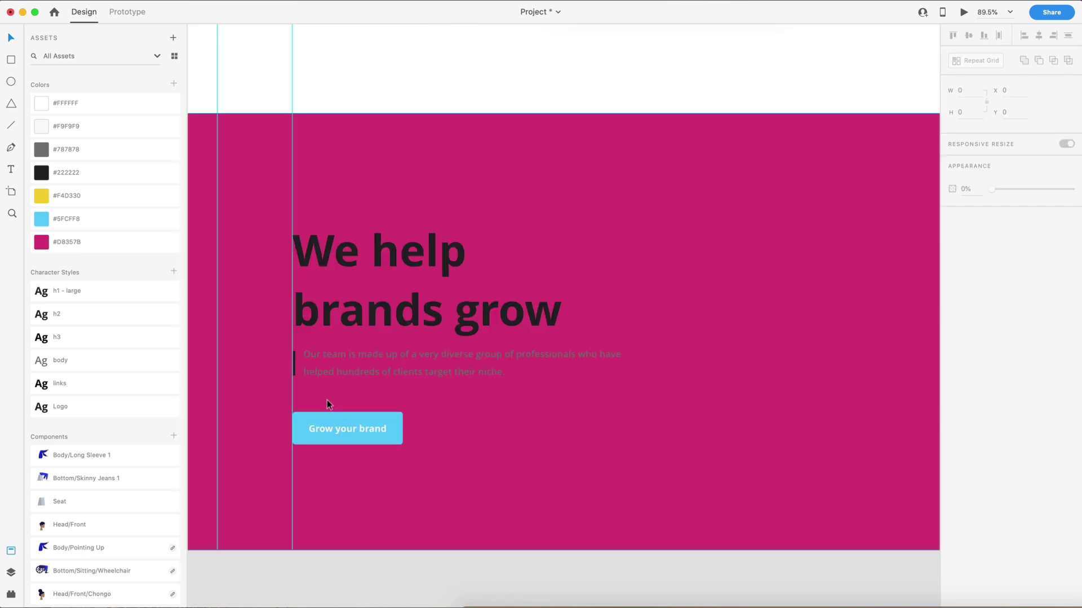
{"action": "left_click", "coordinate": [294, 359]}
{"action": "key", "text": "Escape"}
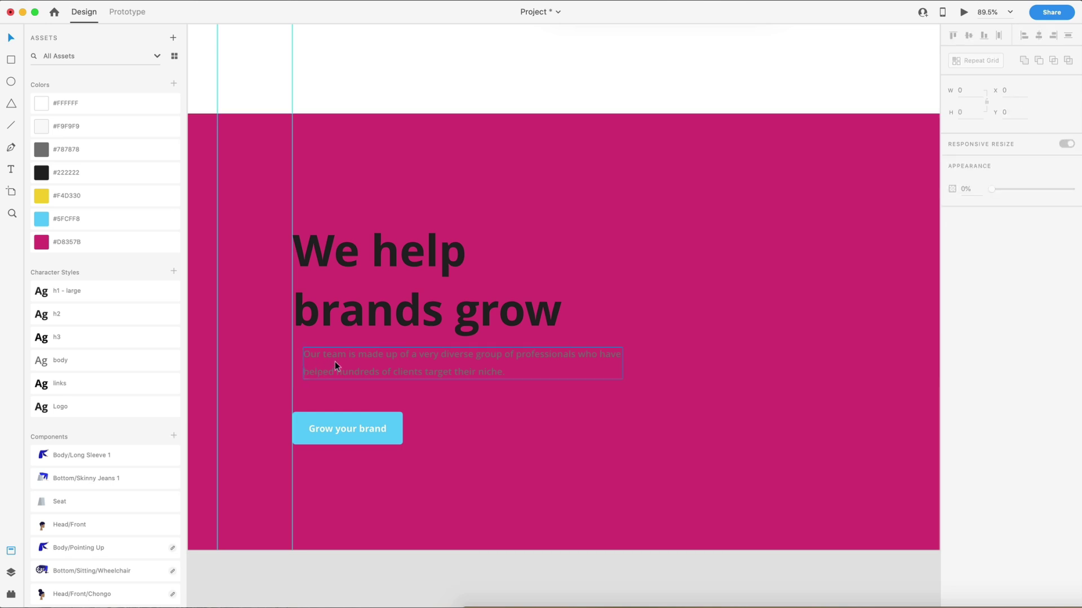
{"action": "left_click", "coordinate": [340, 356]}
{"action": "left_click_drag", "start_coordinate": [340, 357], "coordinate": [329, 356]}
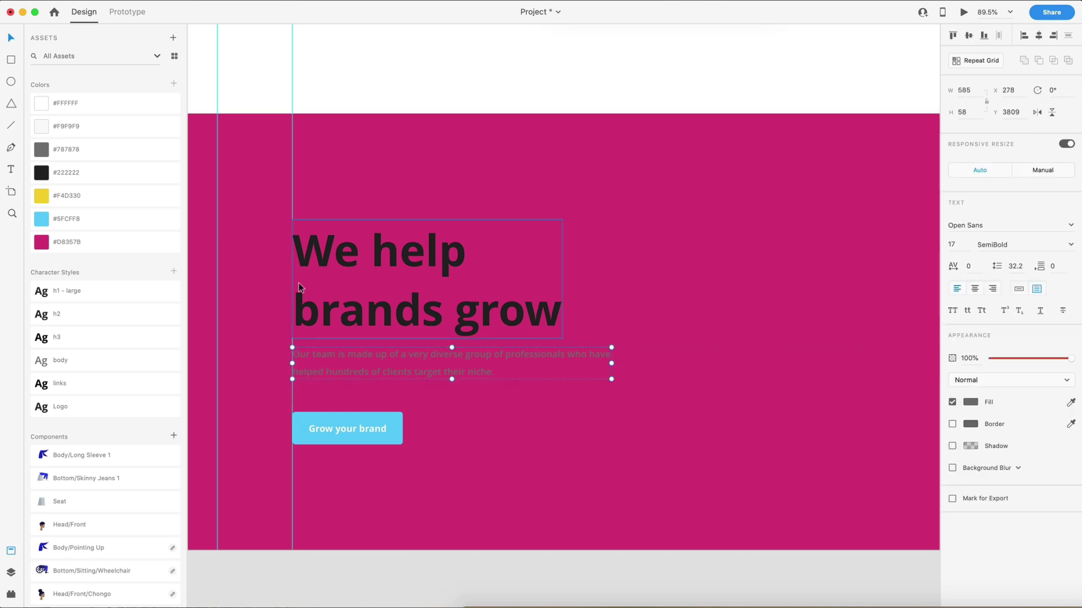
- Make the footer paragraph text white at 70% opacity
{"action": "scroll", "coordinate": [299, 349], "scroll_direction": "up", "scroll_amount": 2}
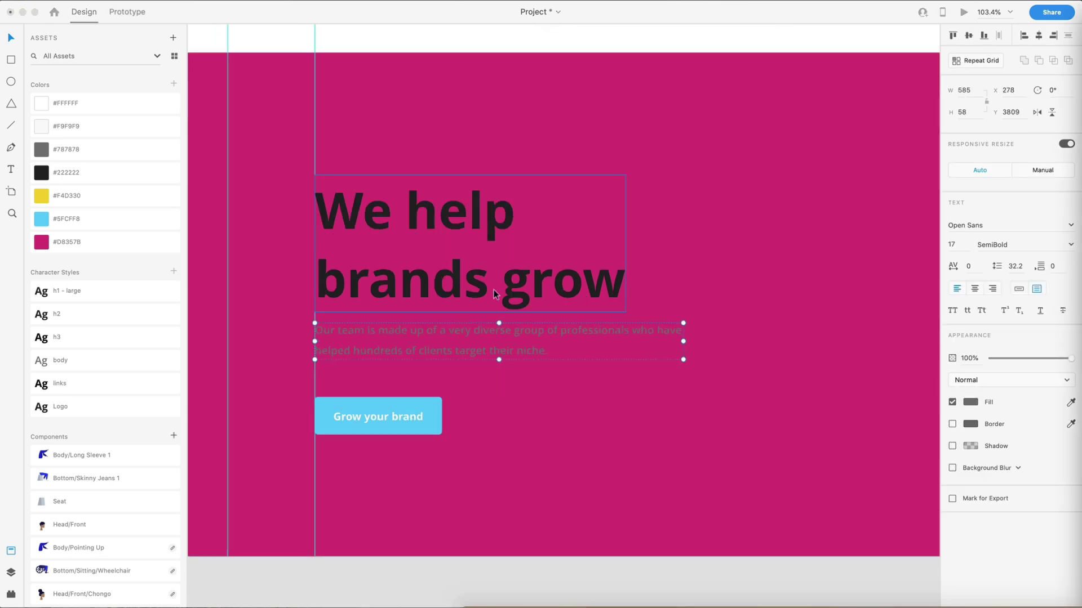
{"action": "left_click", "coordinate": [970, 402]}
{"action": "left_click_drag", "start_coordinate": [883, 382], "coordinate": [792, 319]}
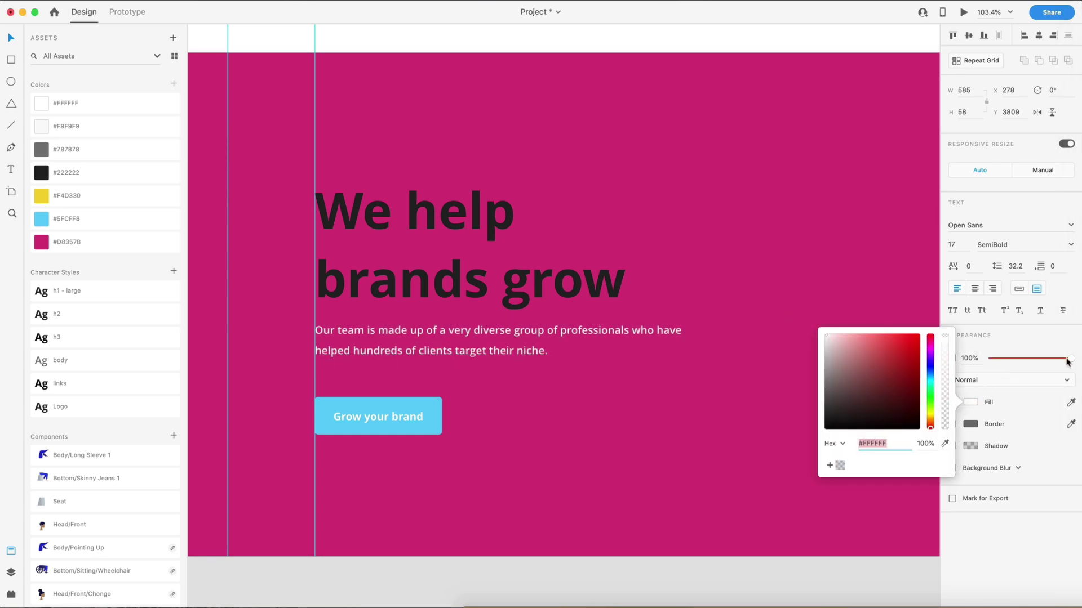
{"action": "left_click_drag", "start_coordinate": [1068, 361], "coordinate": [1049, 357]}
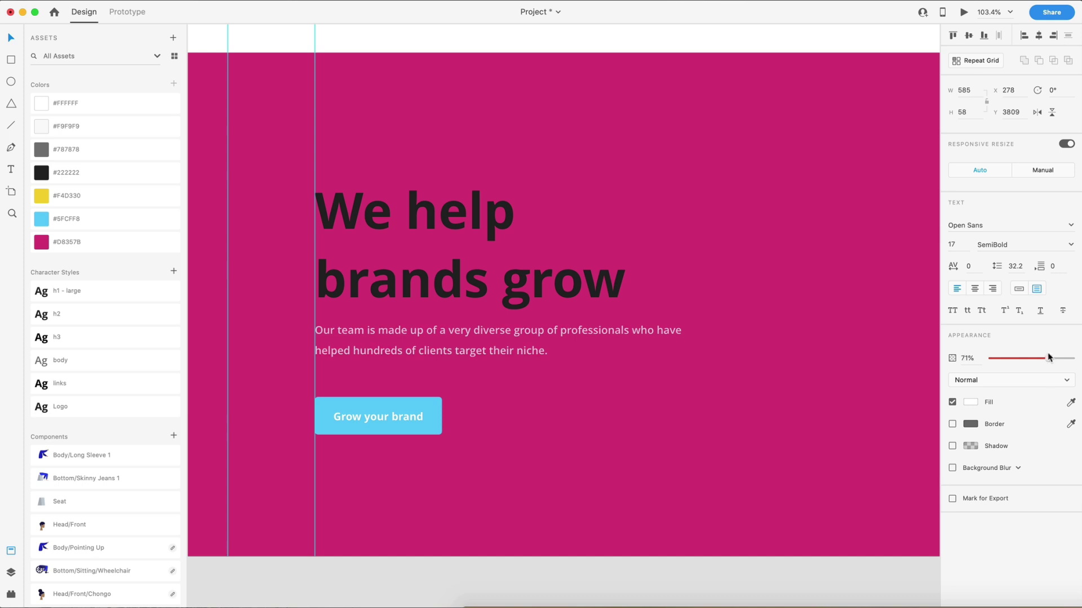
- Set the footer headline fill to white #FFFFFF
{"action": "left_click", "coordinate": [575, 293]}
{"action": "left_click", "coordinate": [970, 401]}
{"action": "left_click_drag", "start_coordinate": [855, 367], "coordinate": [806, 329]}
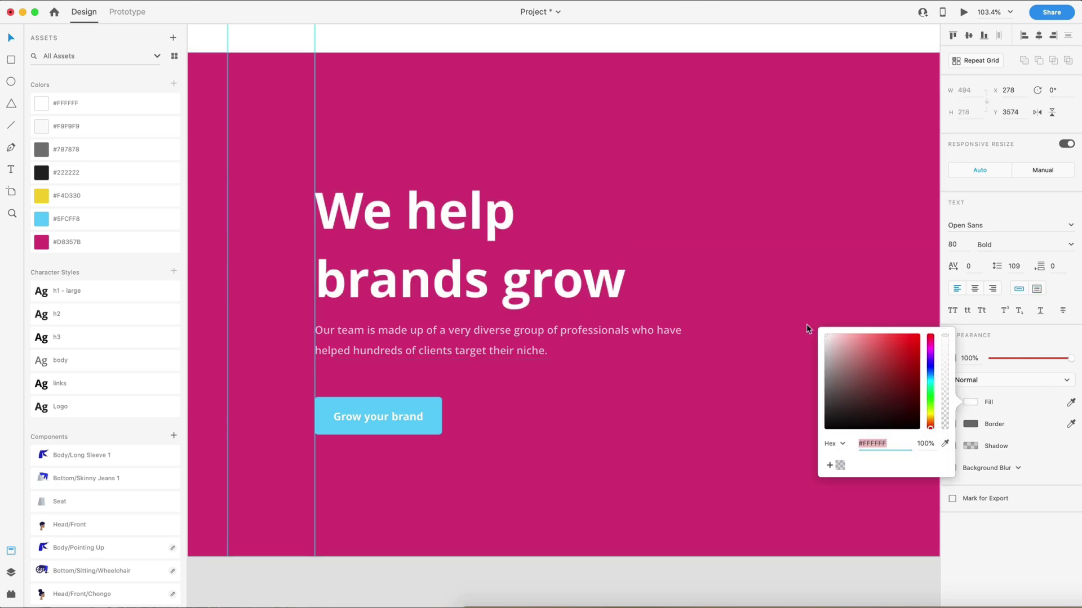
{"action": "left_click_drag", "start_coordinate": [487, 291], "coordinate": [468, 313]}
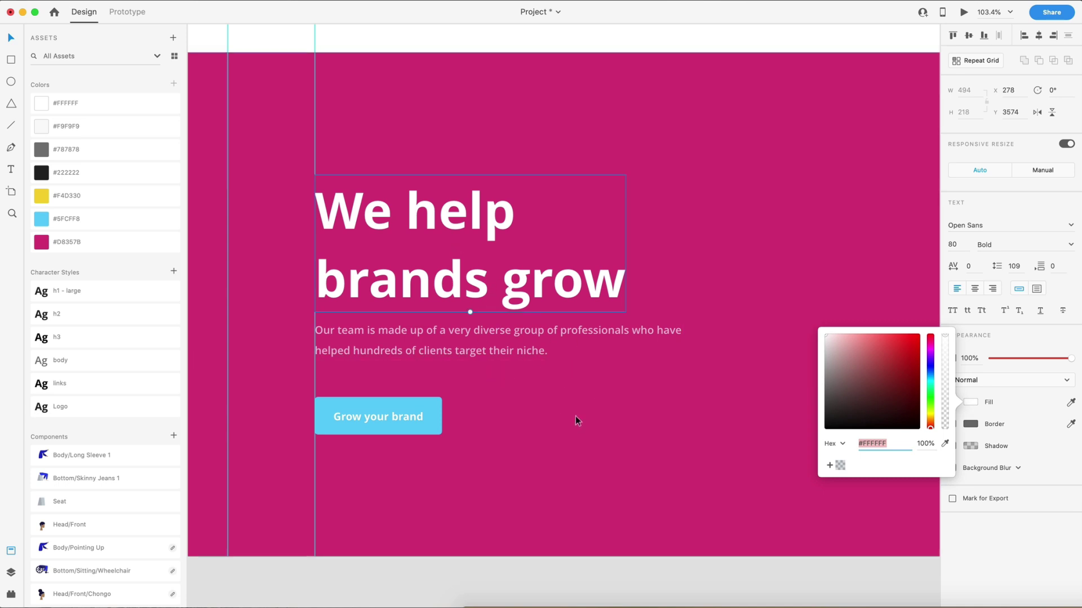
{"action": "left_click", "coordinate": [777, 415]}
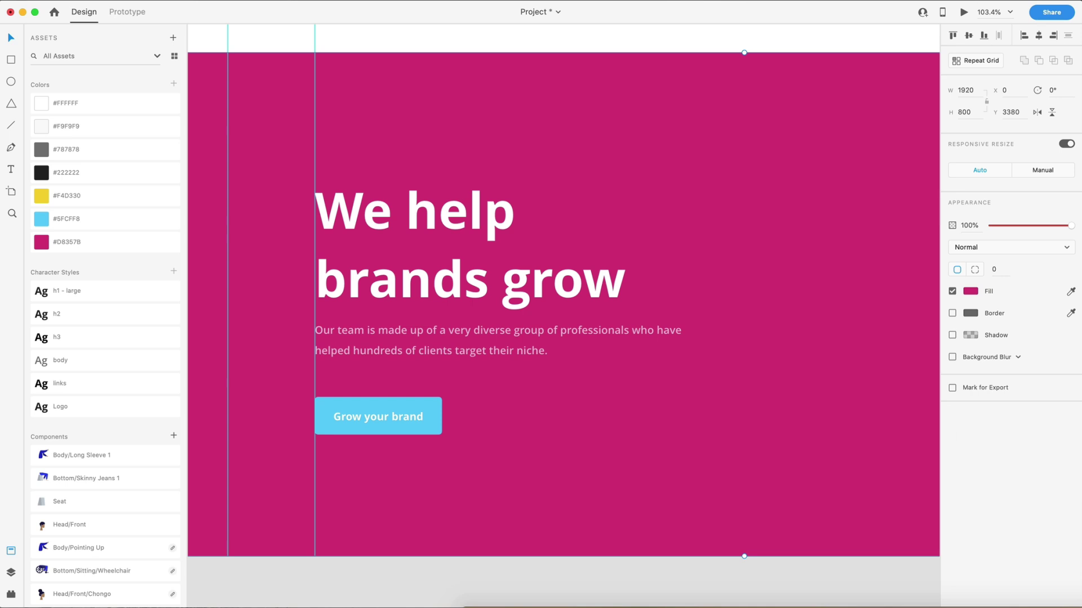
- Replace the footer headline with 'Let's start a project' and paste in the Case studies paragraph
{"action": "double_click", "coordinate": [403, 246]}
{"action": "key", "text": "ctrl+a"}
{"action": "type", "text": "Let’s start a project"}
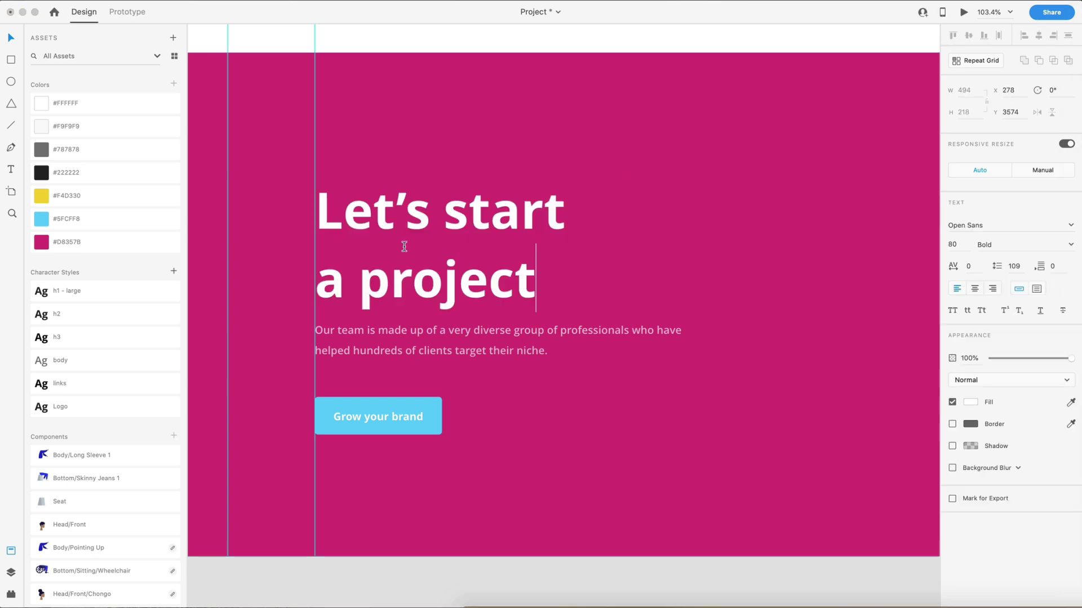
{"action": "double_click", "coordinate": [535, 342]}
{"action": "key", "text": "ctrl+a"}
{"action": "key", "text": "ctrl+v"}
{"action": "key", "text": "Escape"}
- Replace the 'Grow your brand' button label with 'Start a Project'
{"action": "left_click", "coordinate": [727, 435]}
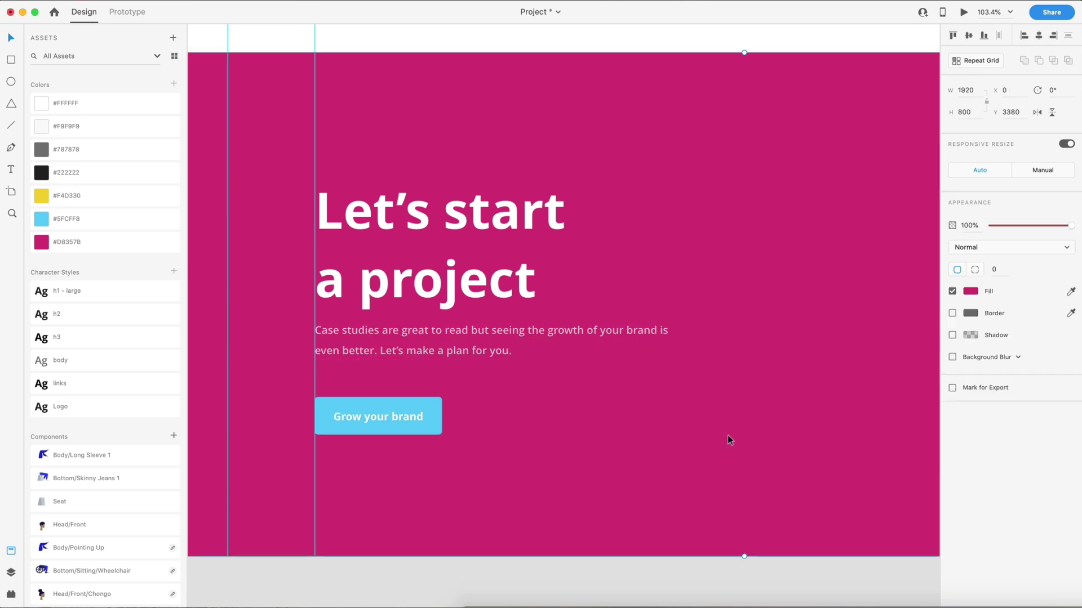
{"action": "scroll", "coordinate": [728, 434], "scroll_direction": "right", "scroll_amount": 3}
{"action": "scroll", "coordinate": [341, 410], "scroll_direction": "left", "scroll_amount": 2}
{"action": "scroll", "coordinate": [323, 423], "scroll_direction": "up", "scroll_amount": 3}
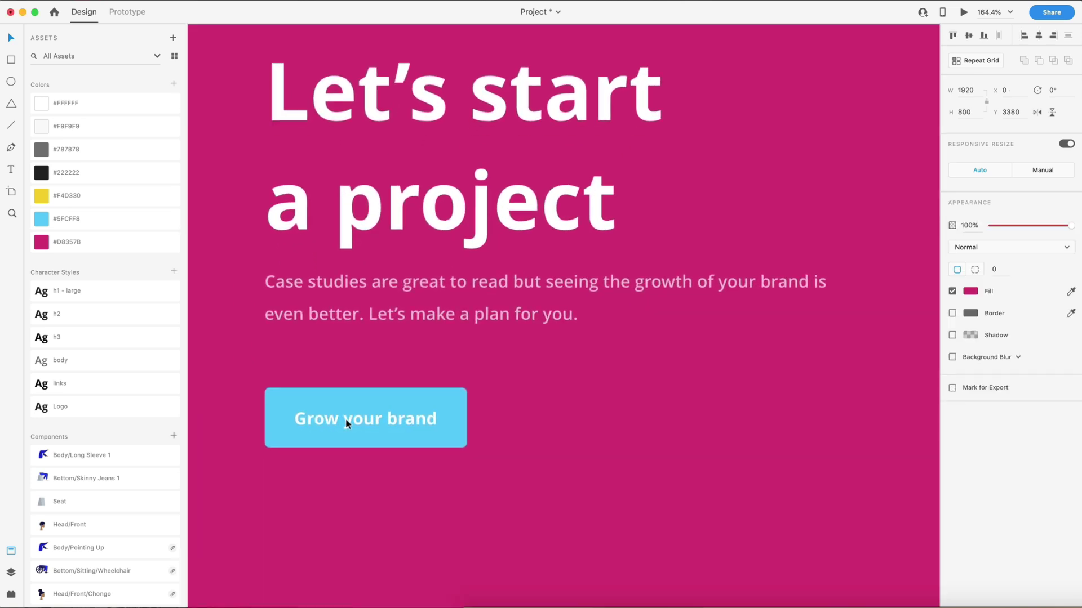
{"action": "double_click", "coordinate": [347, 420]}
{"action": "key", "text": "ctrl+a"}
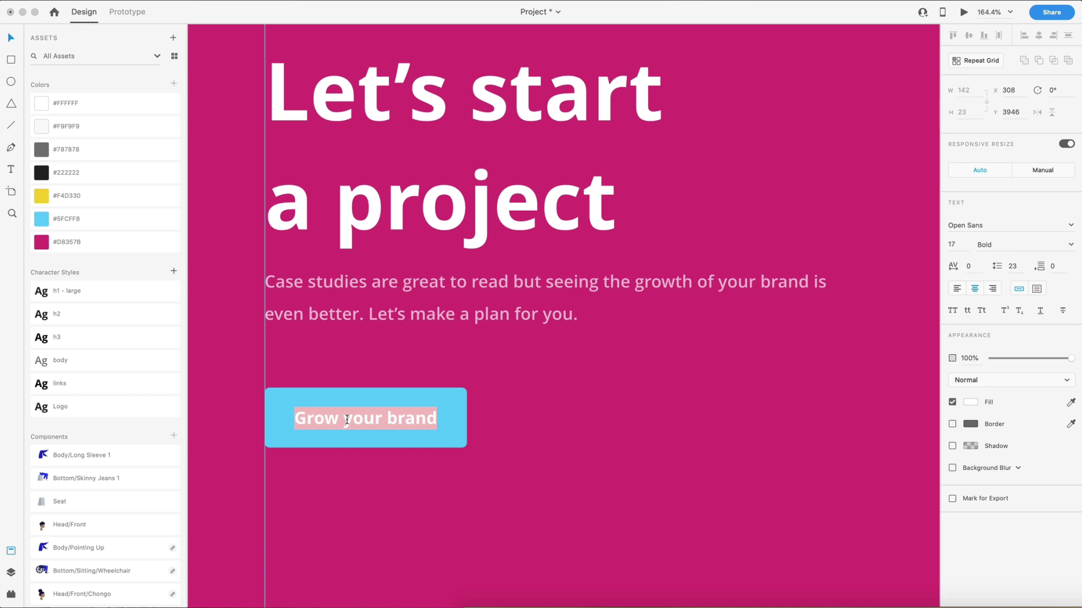
{"action": "type", "text": "Start a Project"}
{"action": "key", "text": "Escape"}
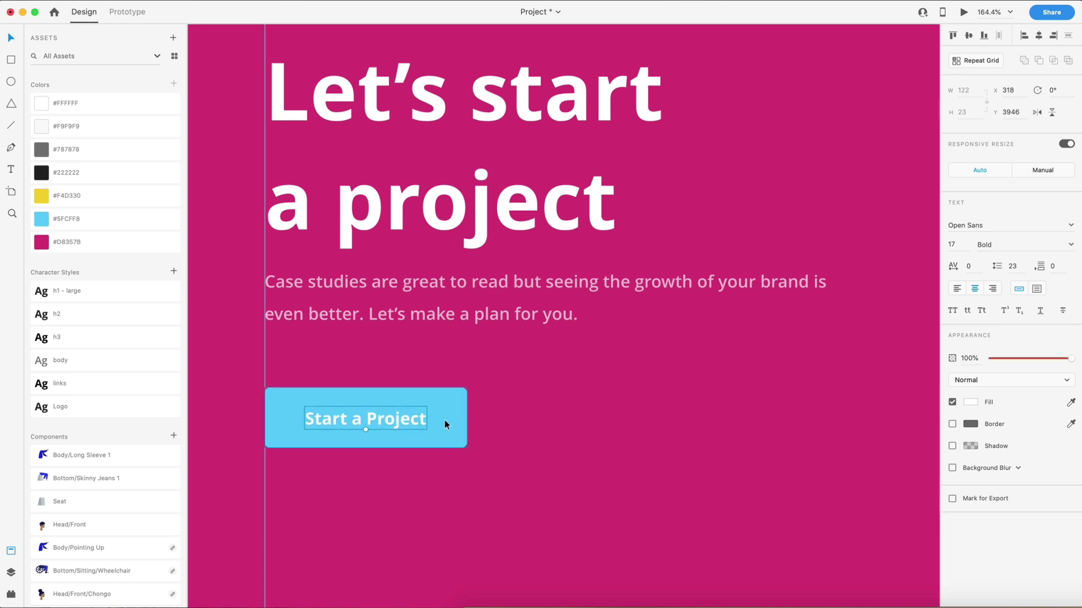
- Select the button's blue rectangle, then the magenta footer background, and zoom out
{"action": "left_click", "coordinate": [445, 420]}
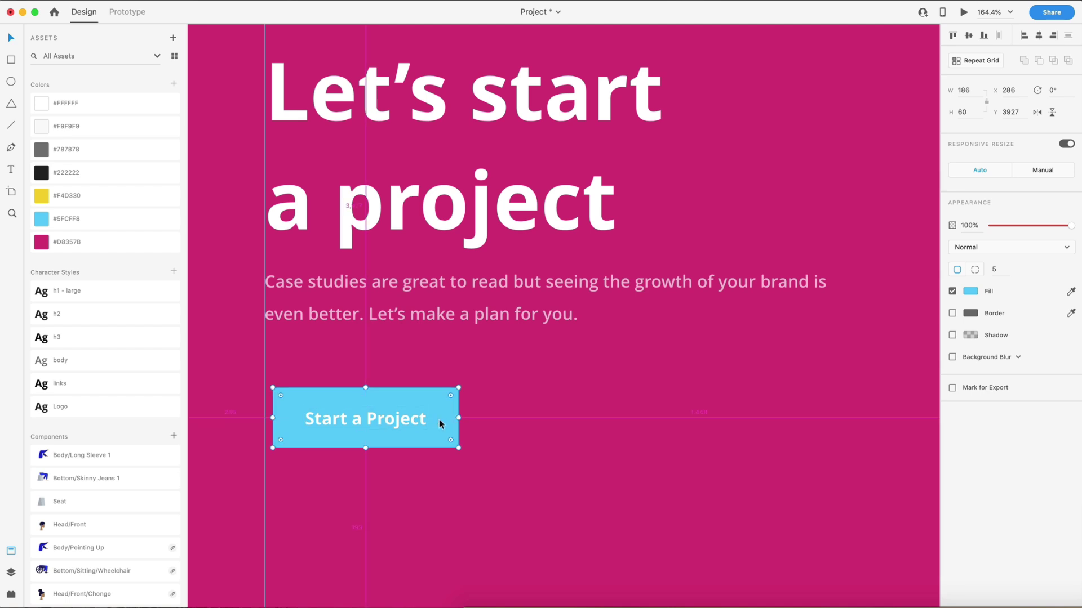
{"action": "left_click", "coordinate": [708, 502]}
{"action": "key", "text": "super+3"}
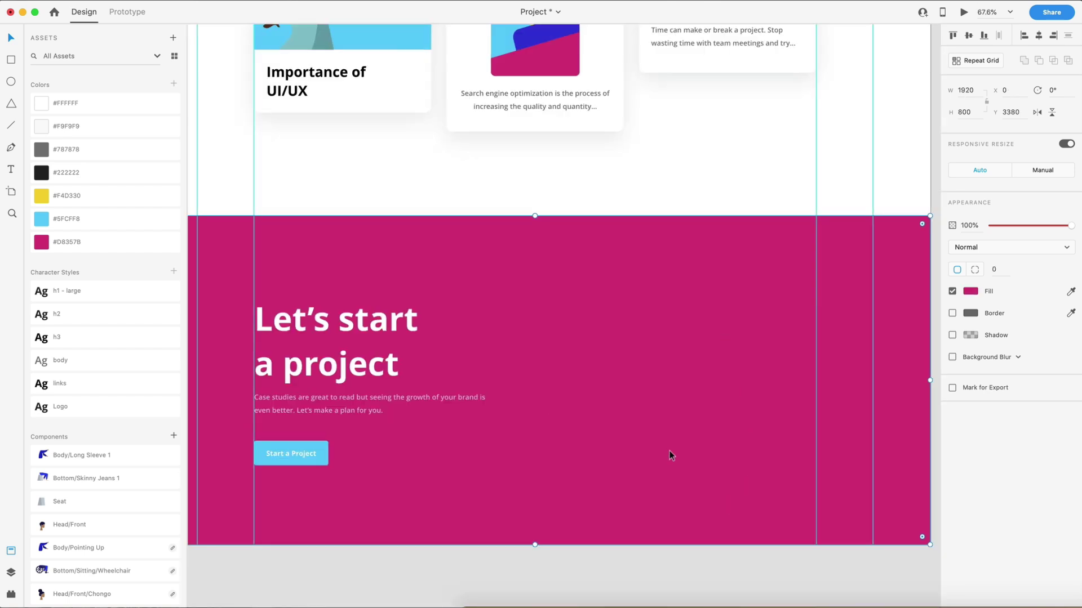
- Duplicate the 21,000,000 Users Worldwide stats group and place the copy in the footer
{"action": "scroll", "coordinate": [674, 442], "scroll_direction": "down", "scroll_amount": 5}
{"action": "scroll", "coordinate": [670, 338], "scroll_direction": "up", "scroll_amount": 5}
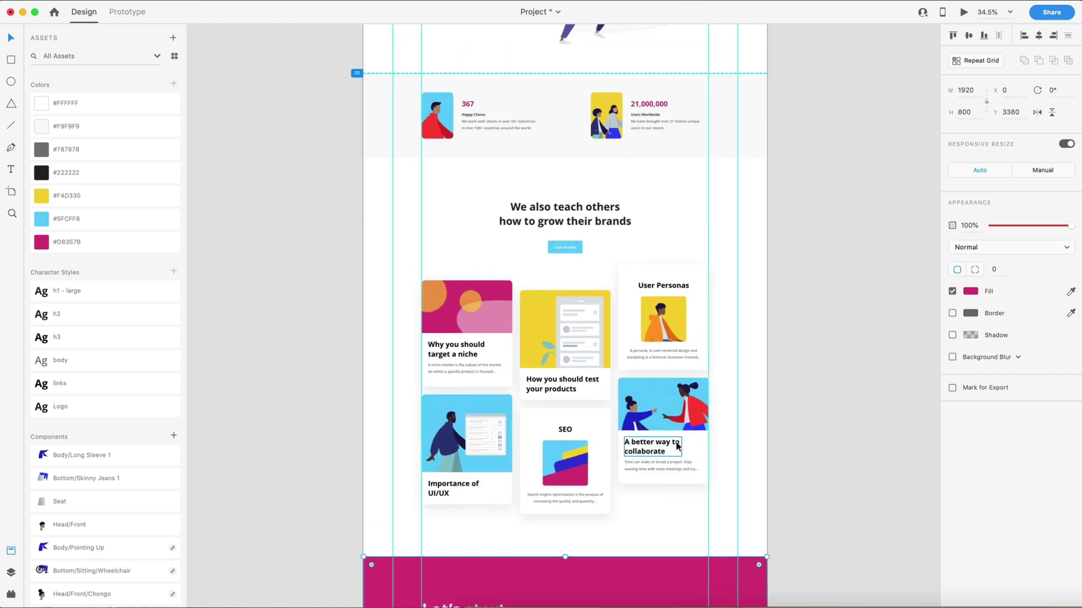
{"action": "scroll", "coordinate": [671, 145], "scroll_direction": "up", "scroll_amount": 3}
{"action": "scroll", "coordinate": [671, 144], "scroll_direction": "up", "scroll_amount": 3}
{"action": "left_click_drag", "start_coordinate": [639, 172], "coordinate": [676, 307]}
{"action": "scroll", "coordinate": [663, 366], "scroll_direction": "down", "scroll_amount": 6}
{"action": "scroll", "coordinate": [641, 270], "scroll_direction": "down", "scroll_amount": 8}
{"action": "left_click_drag", "start_coordinate": [663, 366], "coordinate": [602, 269]}
{"action": "scroll", "coordinate": [639, 225], "scroll_direction": "up", "scroll_amount": 3}
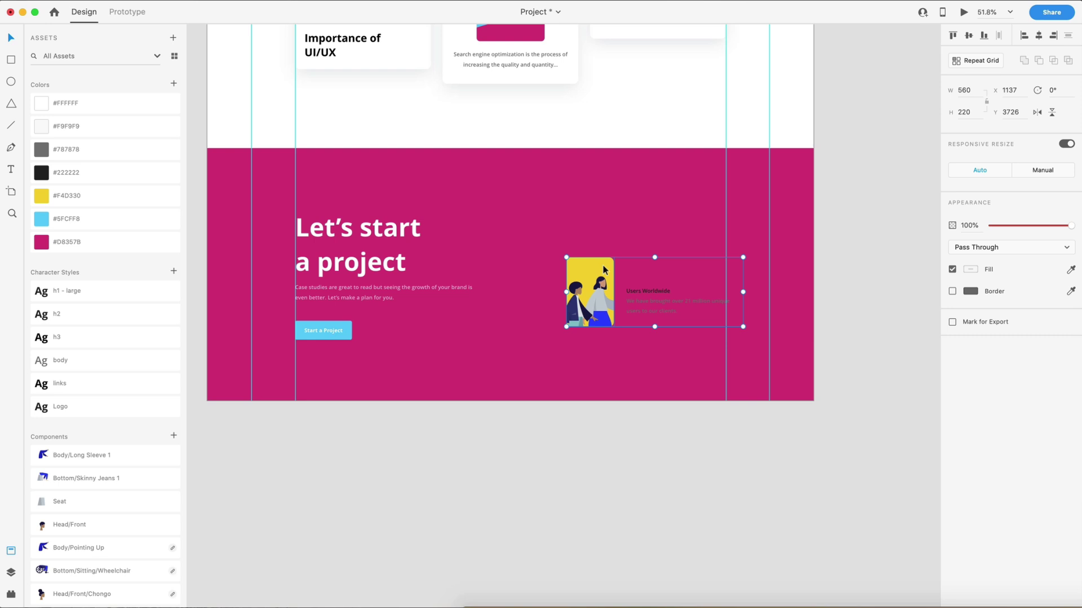
{"action": "left_click_drag", "start_coordinate": [603, 270], "coordinate": [581, 261]}
- Align the copied stats group to the vertical middle of the footer background
{"action": "left_click", "coordinate": [606, 201], "text": "shift"}
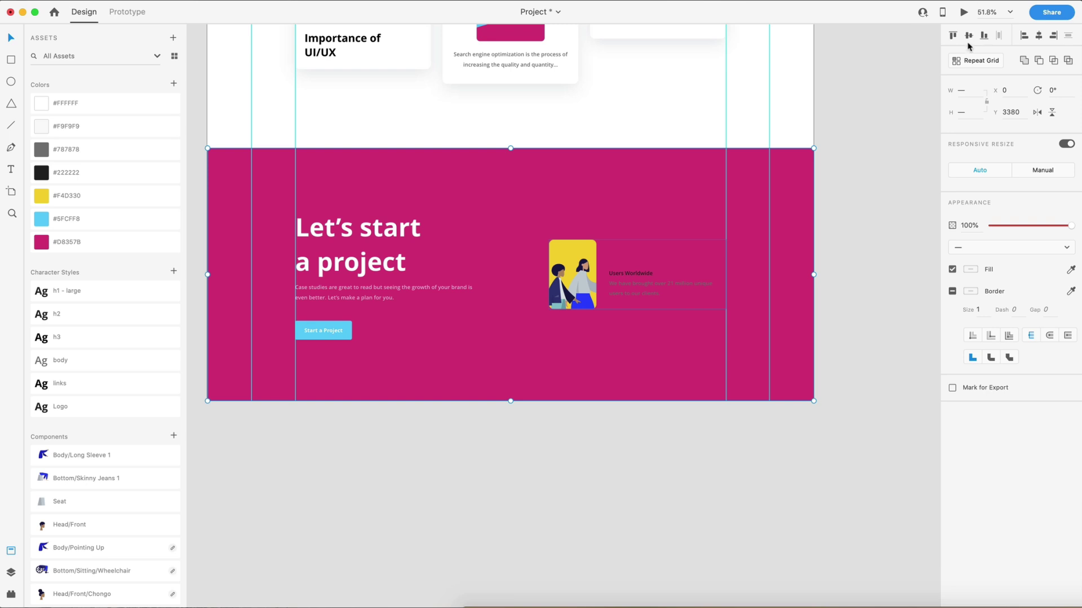
{"action": "left_click", "coordinate": [878, 187]}
{"action": "left_click", "coordinate": [643, 291]}
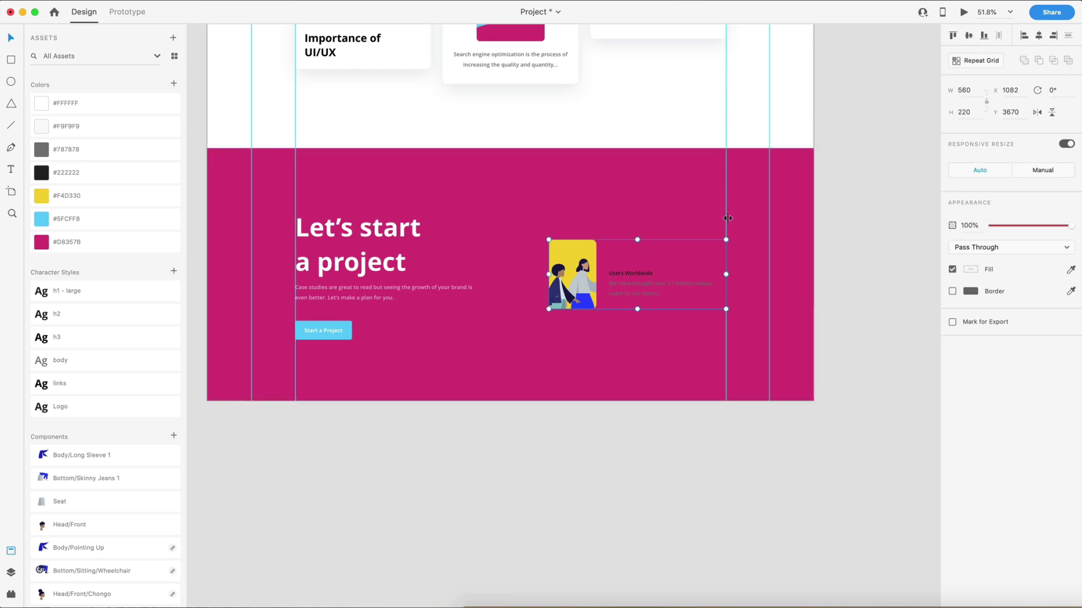
{"action": "scroll", "coordinate": [727, 360], "scroll_direction": "up", "scroll_amount": 5}
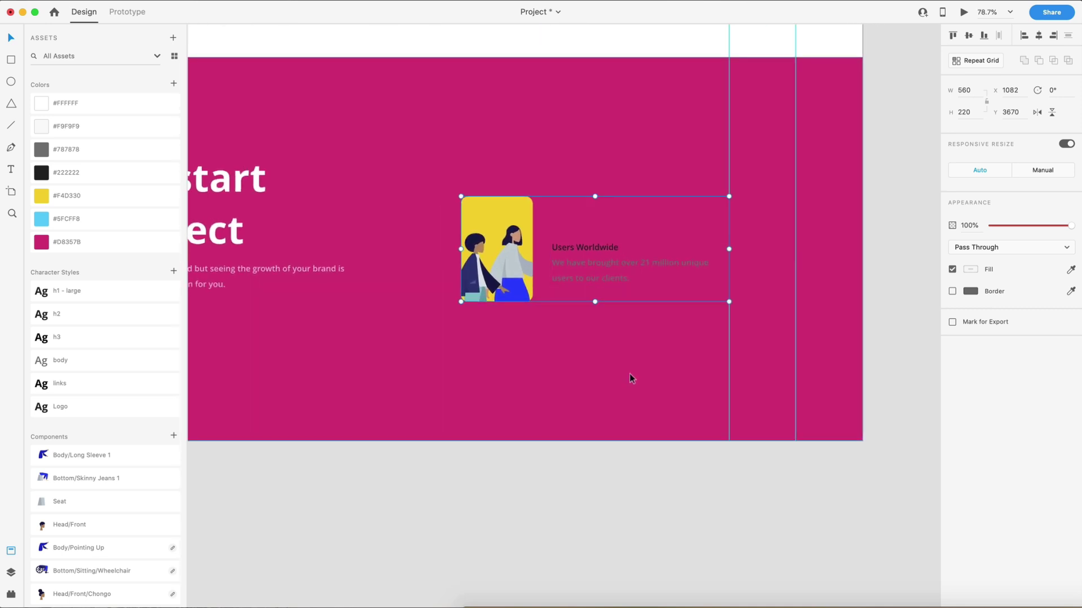
- Change the footer stat number to 1,198 using the yellow swatch
{"action": "left_click", "coordinate": [624, 485]}
{"action": "double_click", "coordinate": [578, 227]}
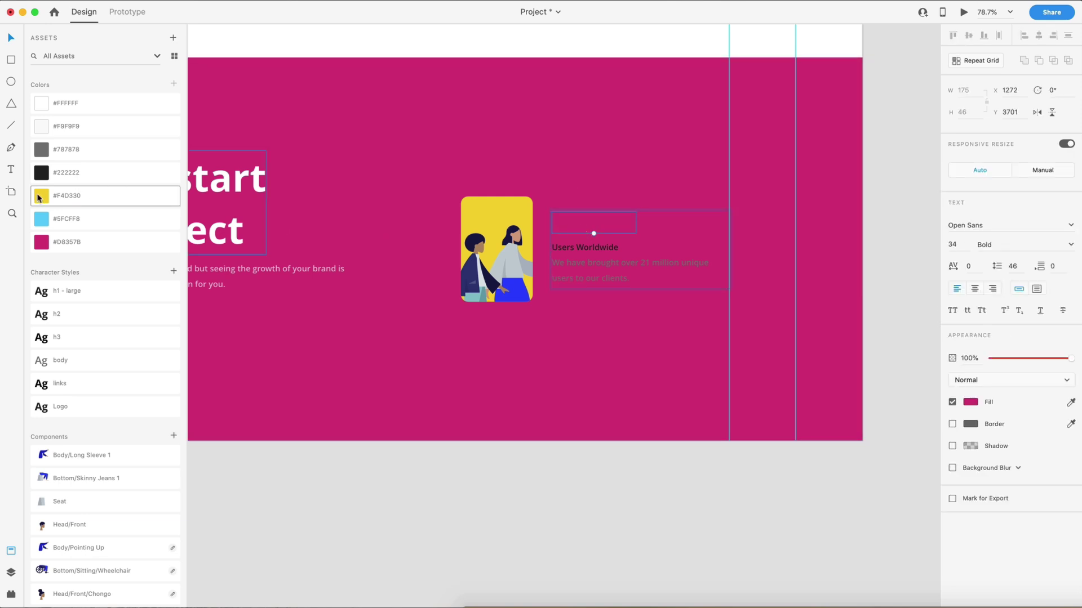
{"action": "left_click", "coordinate": [35, 197]}
{"action": "type", "text": "21,000,000"}
{"action": "double_click", "coordinate": [588, 223]}
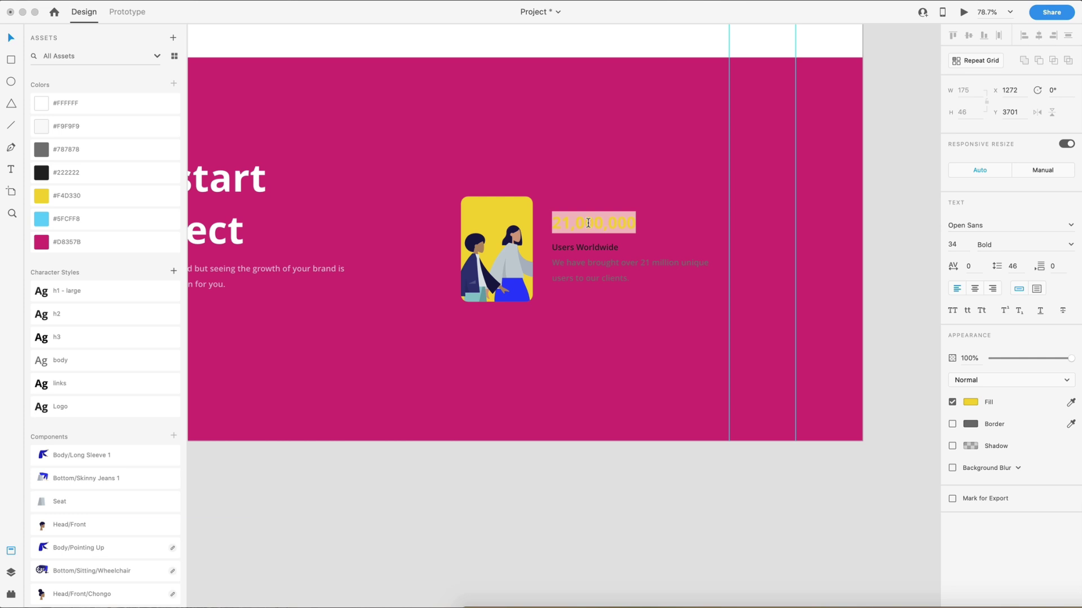
{"action": "type", "text": "1,"}
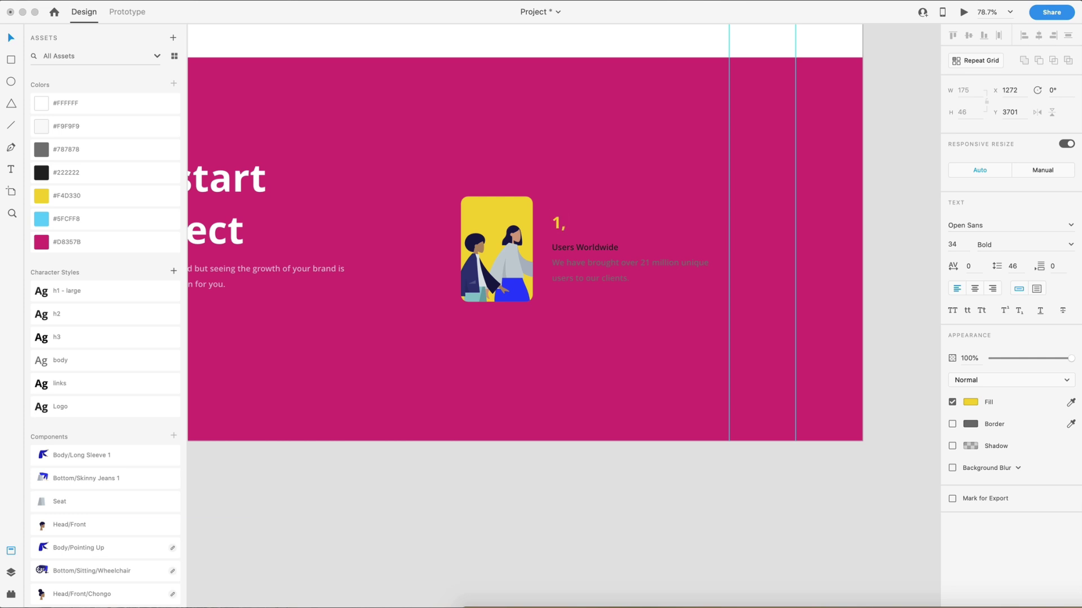
{"action": "type", "text": "198"}
- Paste the Projects Completed caption text and set its fill to white #FFFFFF
{"action": "left_click", "coordinate": [592, 262]}
{"action": "double_click", "coordinate": [591, 263]}
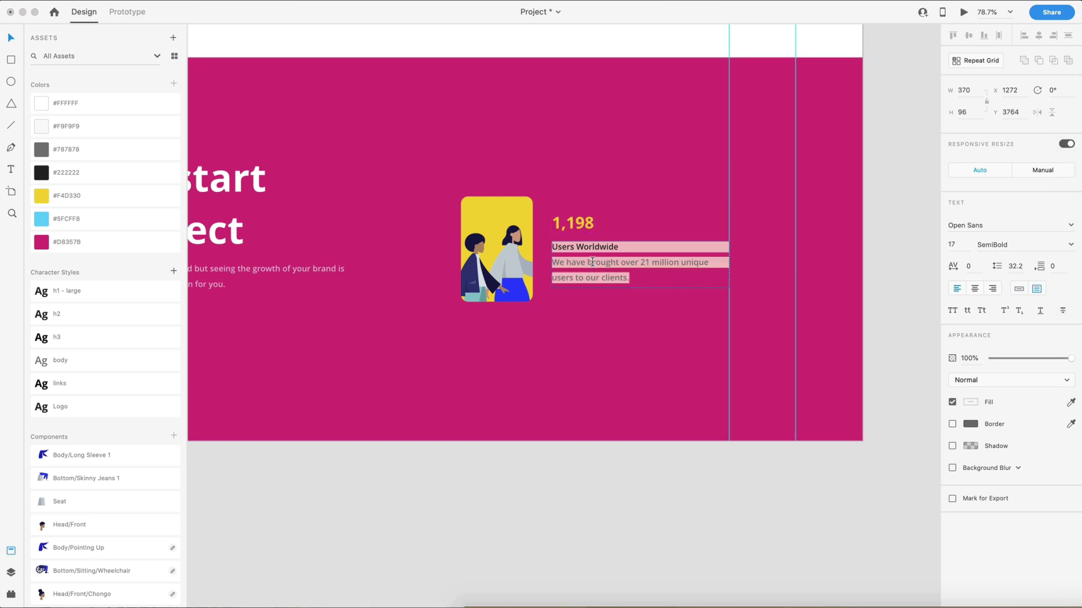
{"action": "type", "text": "Projects Completed Our team is constantly growing and with that we can take on more projects than ever."}
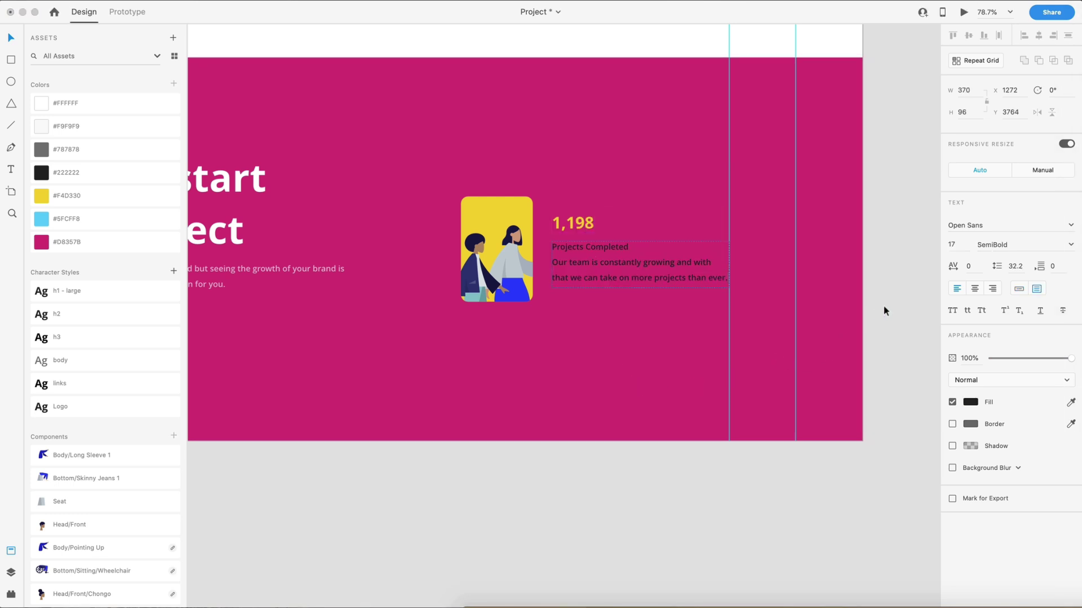
{"action": "key", "text": "Escape"}
{"action": "left_click", "coordinate": [970, 401]}
{"action": "left_click_drag", "start_coordinate": [881, 375], "coordinate": [814, 328]}
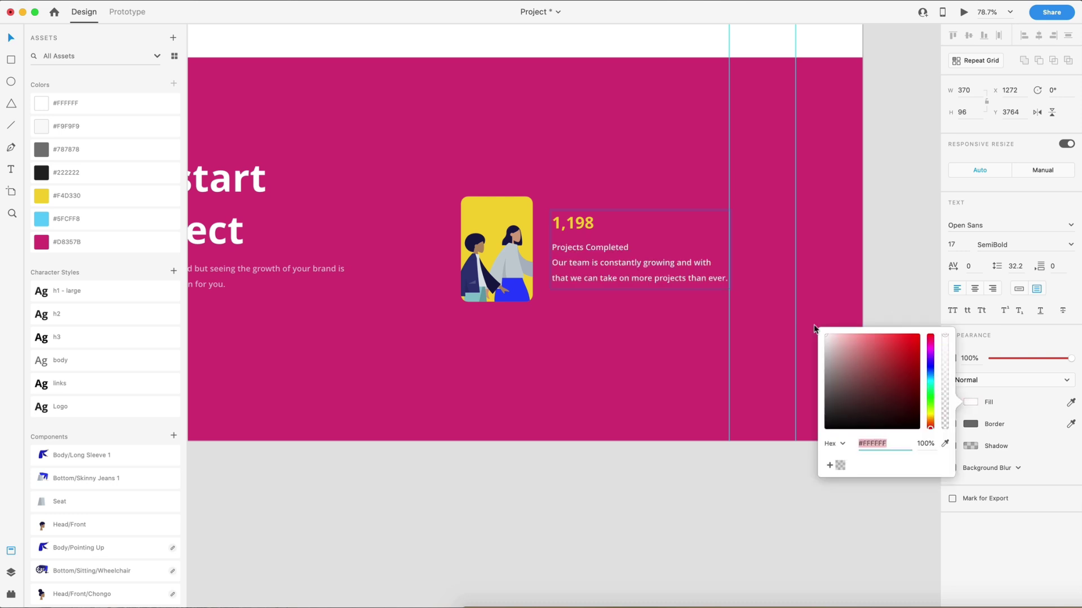
{"action": "left_click", "coordinate": [900, 246]}
{"action": "scroll", "coordinate": [622, 369], "scroll_direction": "up", "scroll_amount": 3}
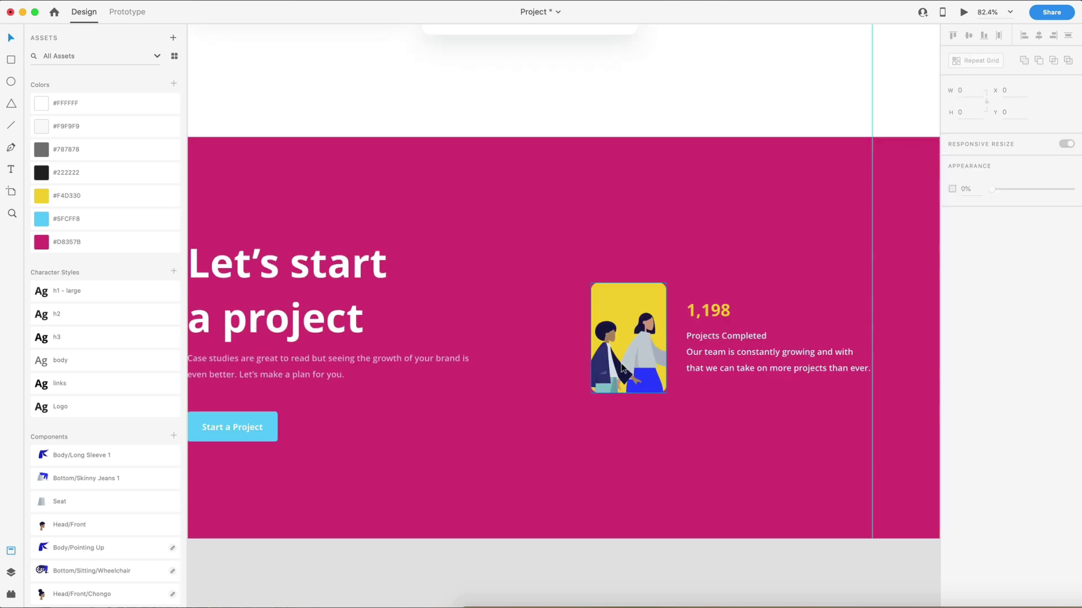
{"action": "scroll", "coordinate": [628, 364], "scroll_direction": "up", "scroll_amount": 1}
{"action": "scroll", "coordinate": [628, 364], "scroll_direction": "left", "scroll_amount": 1}
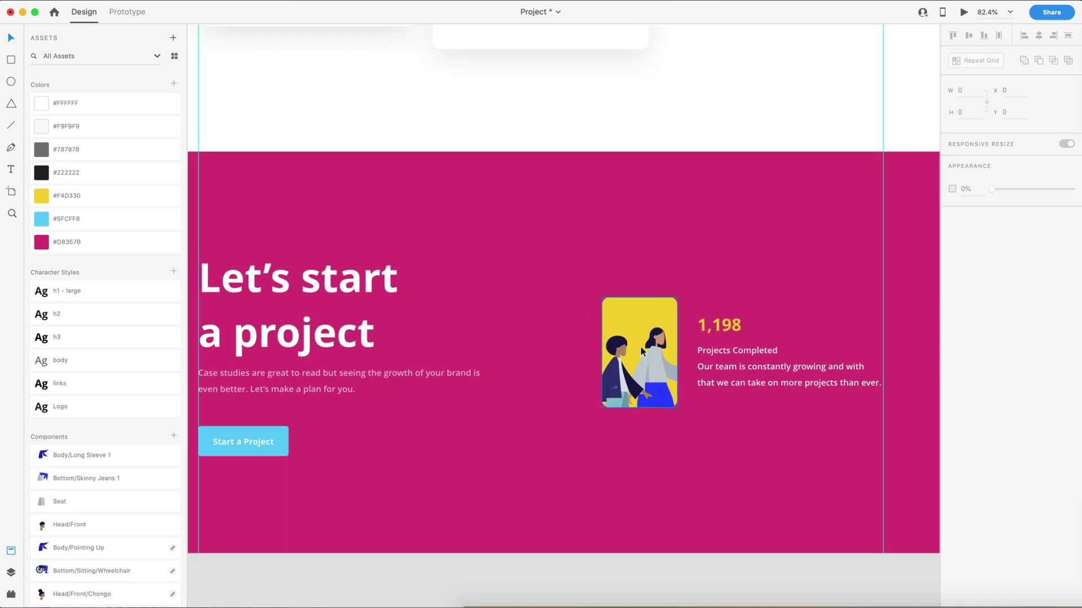
- Remove the old people illustration and place the orange figure on the yellow card
{"action": "left_click", "coordinate": [644, 363]}
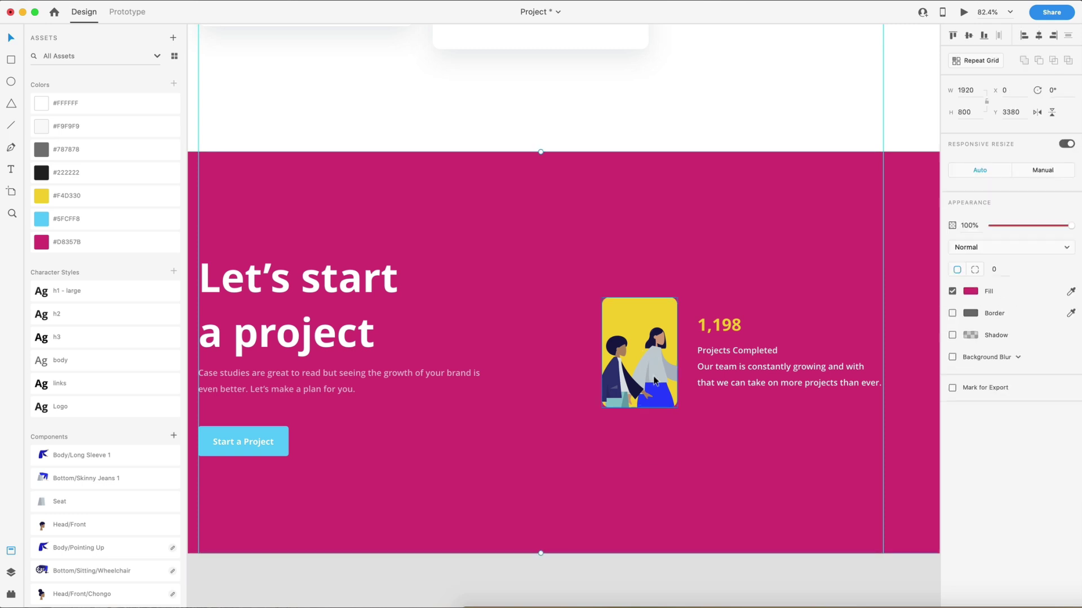
{"action": "left_click_drag", "start_coordinate": [654, 377], "coordinate": [534, 442]}
{"action": "key", "text": "Delete"}
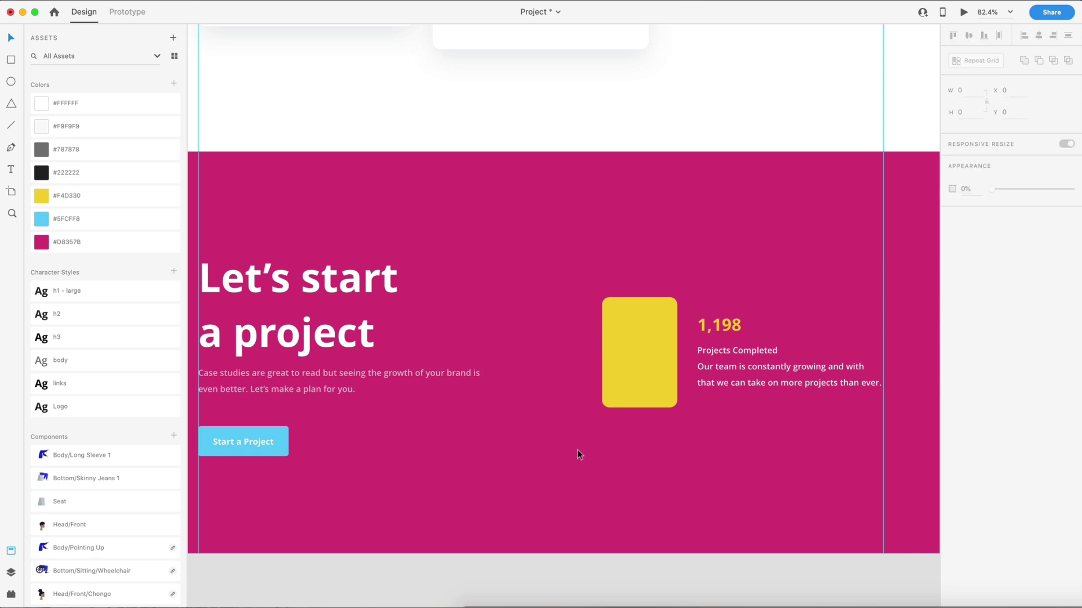
{"action": "key", "text": "ctrl+z"}
{"action": "scroll", "coordinate": [620, 381], "scroll_direction": "down", "scroll_amount": 3}
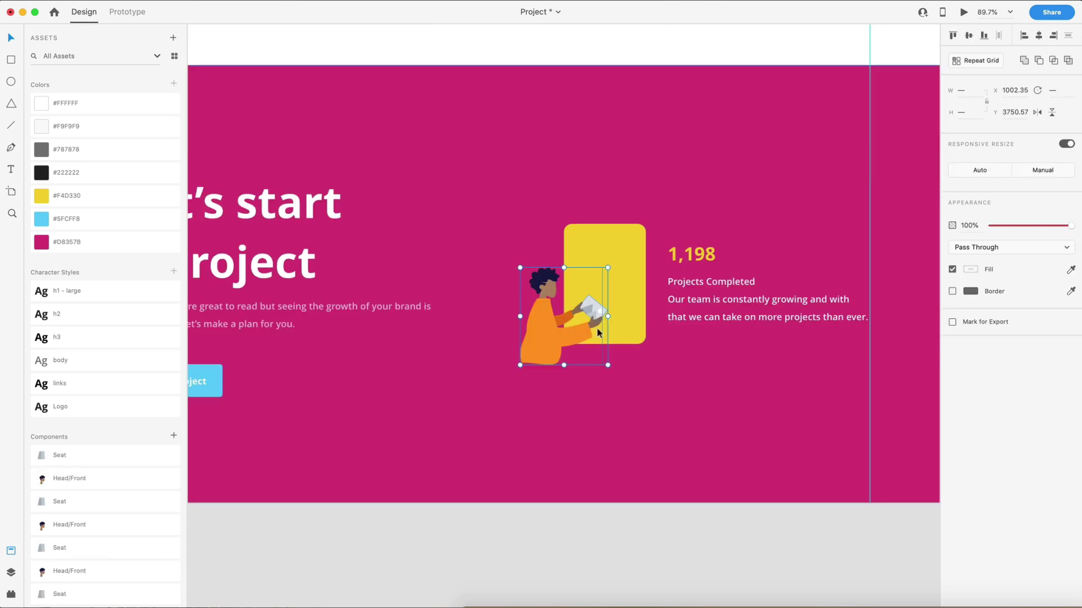
{"action": "left_click_drag", "start_coordinate": [550, 338], "coordinate": [584, 331]}
- Bring the yellow card forward and mask the orange figure inside it
{"action": "left_click", "coordinate": [613, 237]}
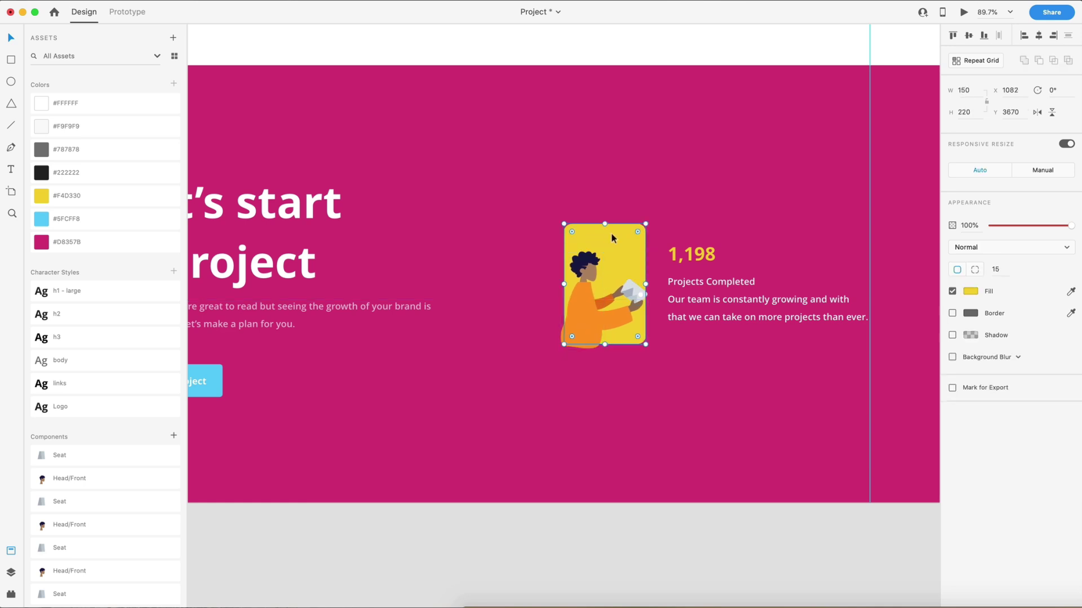
{"action": "key", "text": "super+shift+bracketright"}
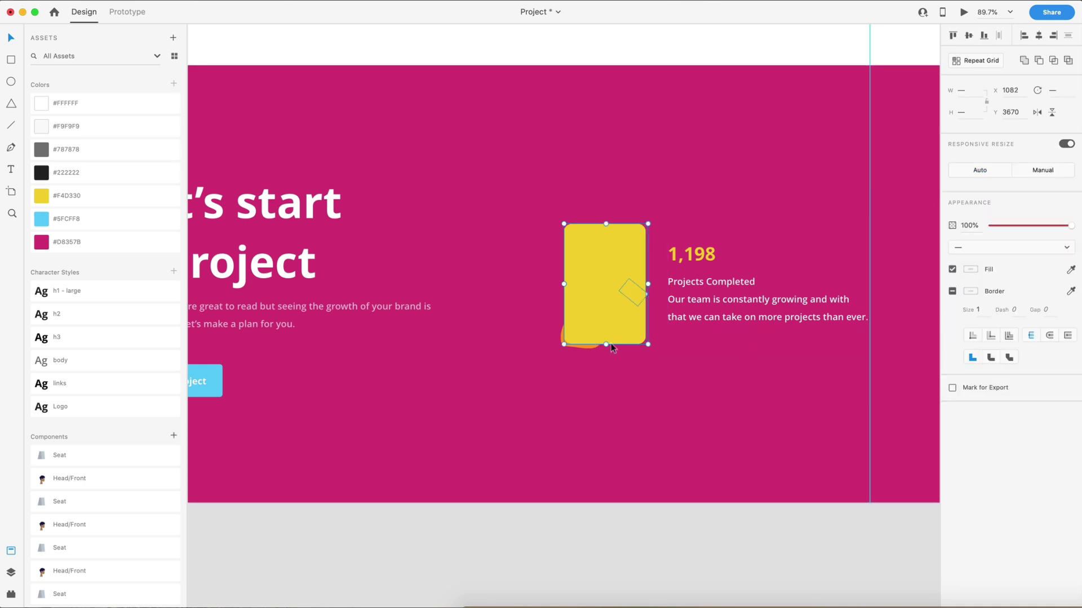
{"action": "left_click", "coordinate": [588, 350], "text": "shift"}
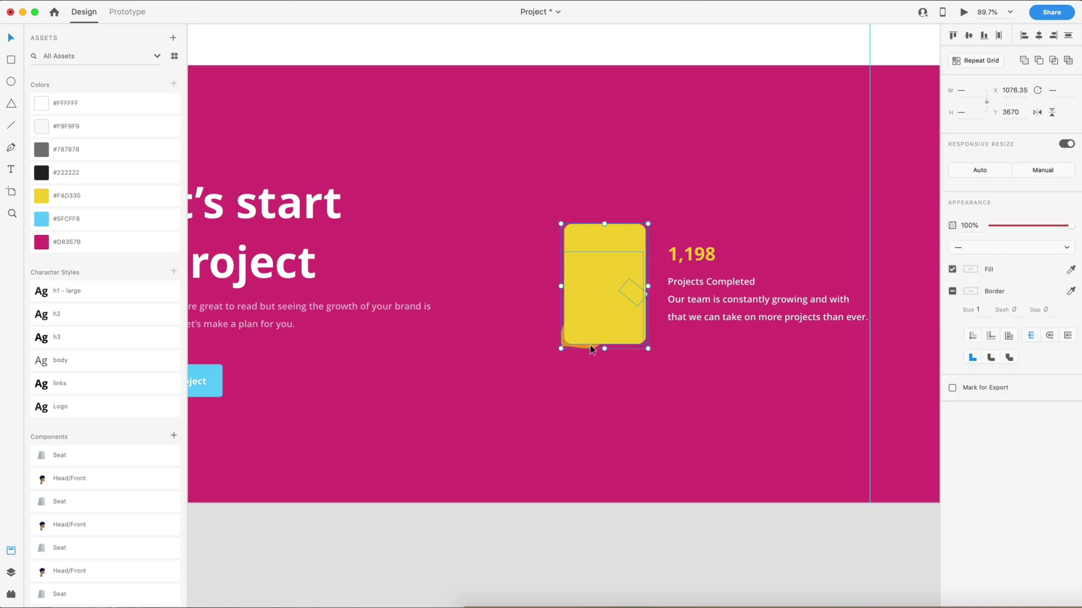
{"action": "key", "text": "super+shift+m"}
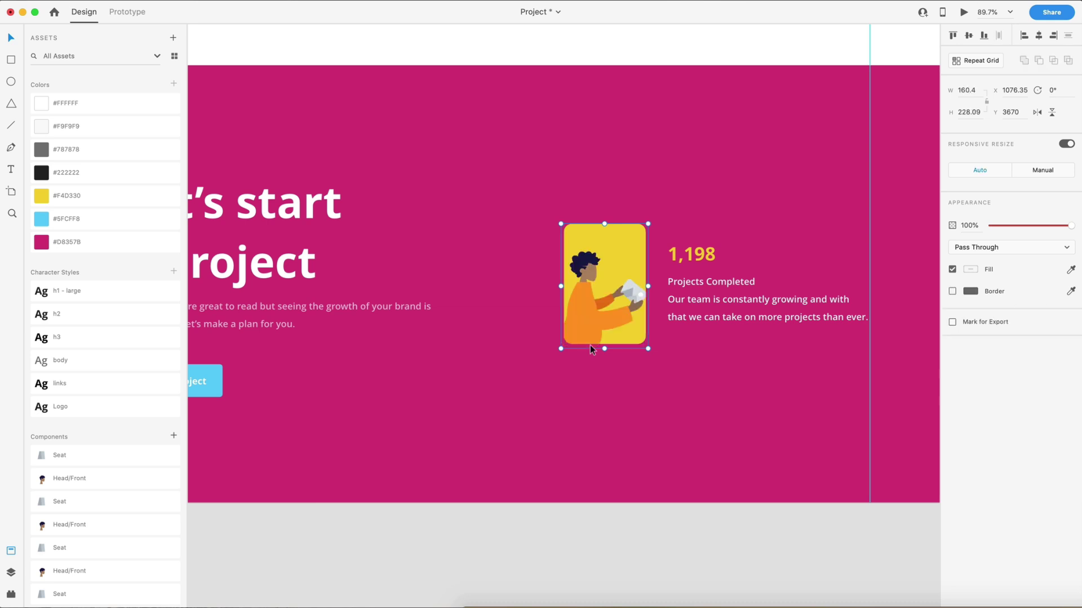
{"action": "left_click", "coordinate": [647, 529]}
{"action": "scroll", "coordinate": [657, 536], "scroll_direction": "down", "scroll_amount": 5}
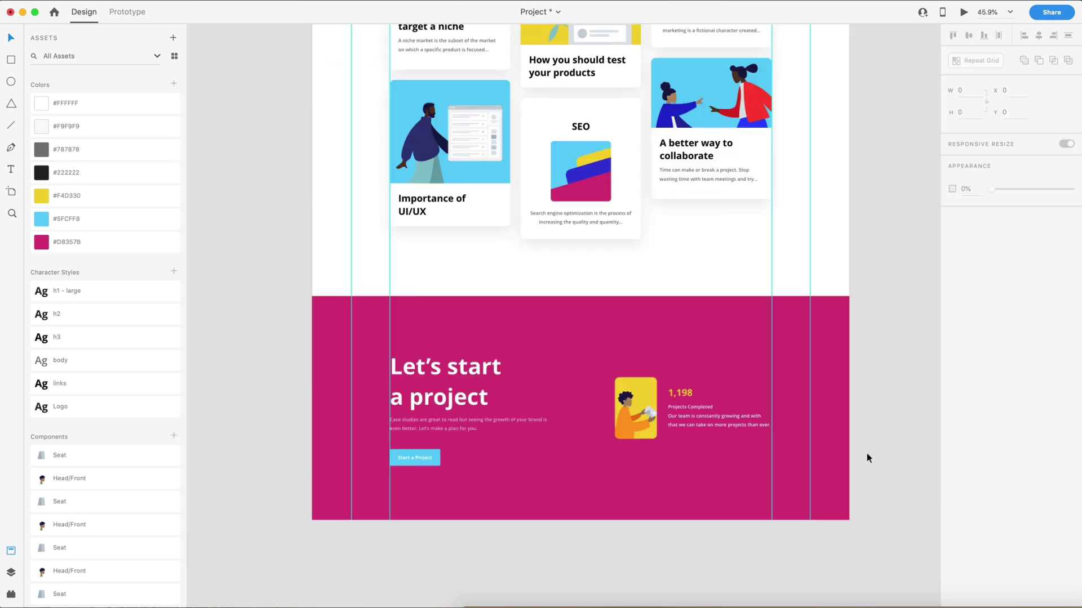
{"action": "scroll", "coordinate": [827, 312], "scroll_direction": "down", "scroll_amount": 4}
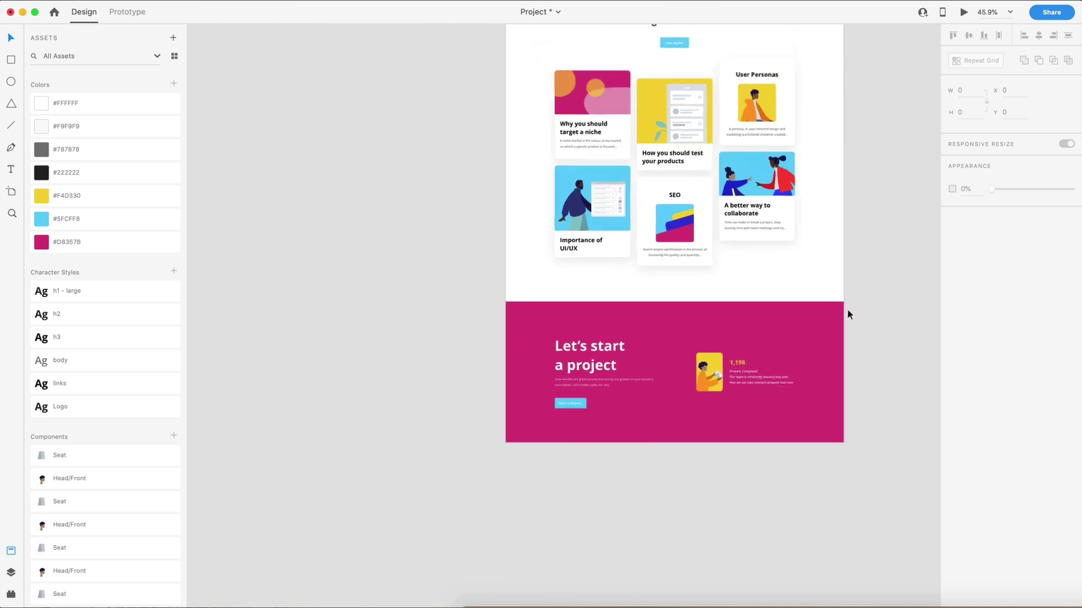
{"action": "scroll", "coordinate": [866, 313], "scroll_direction": "up", "scroll_amount": 5}
{"action": "scroll", "coordinate": [871, 318], "scroll_direction": "down", "scroll_amount": 3}
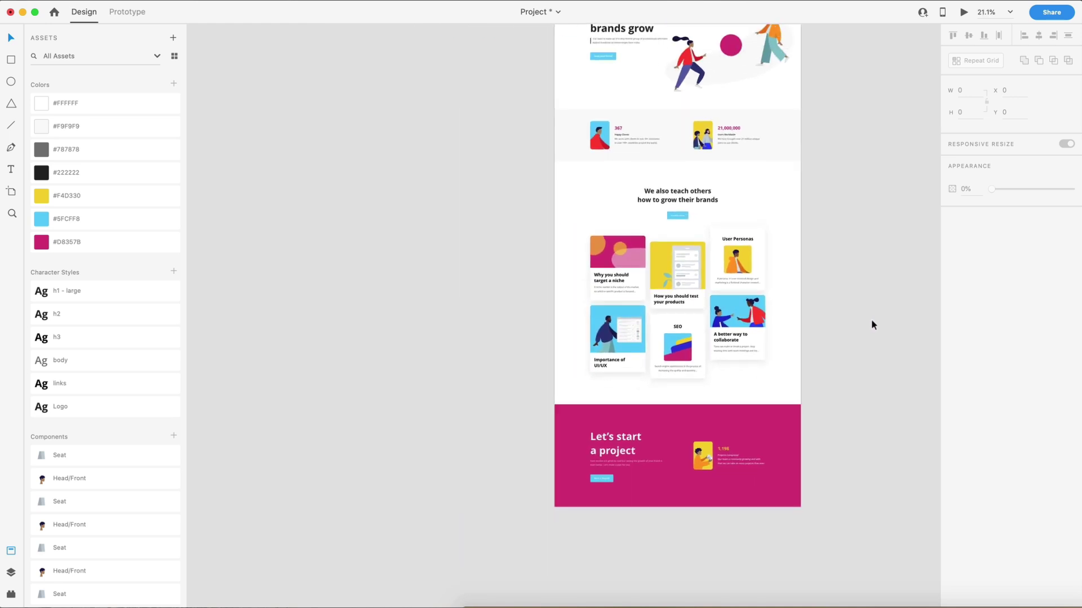
{"action": "scroll", "coordinate": [863, 282], "scroll_direction": "down", "scroll_amount": 3}
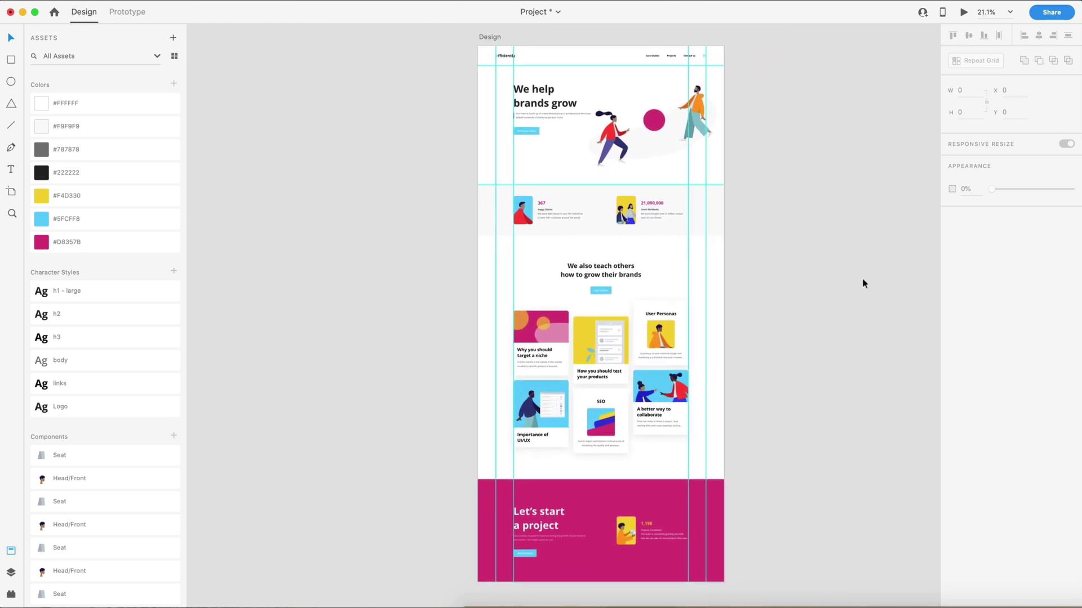